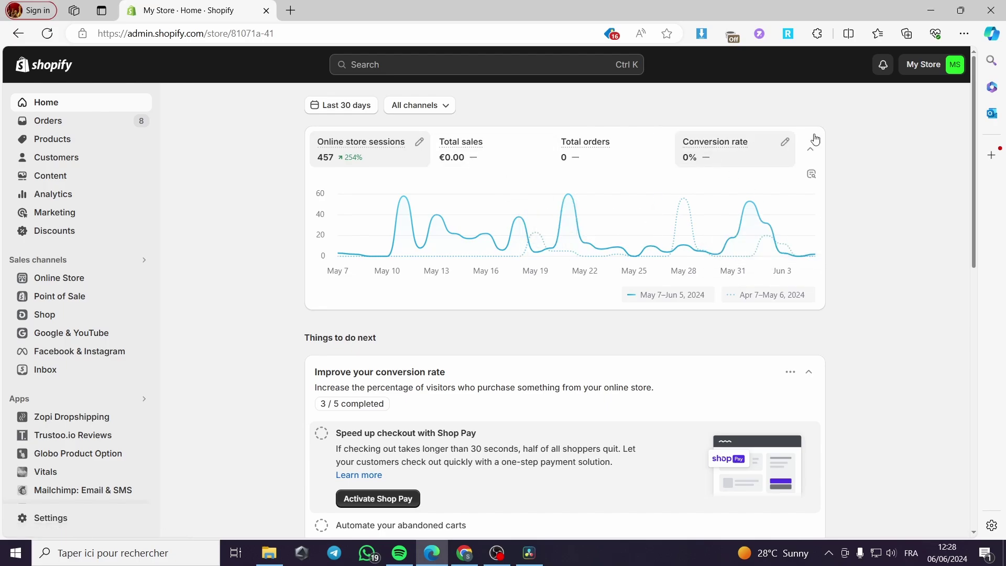
Step: Start a new product in the store's product list and title it "tshirt"
click(59, 145)
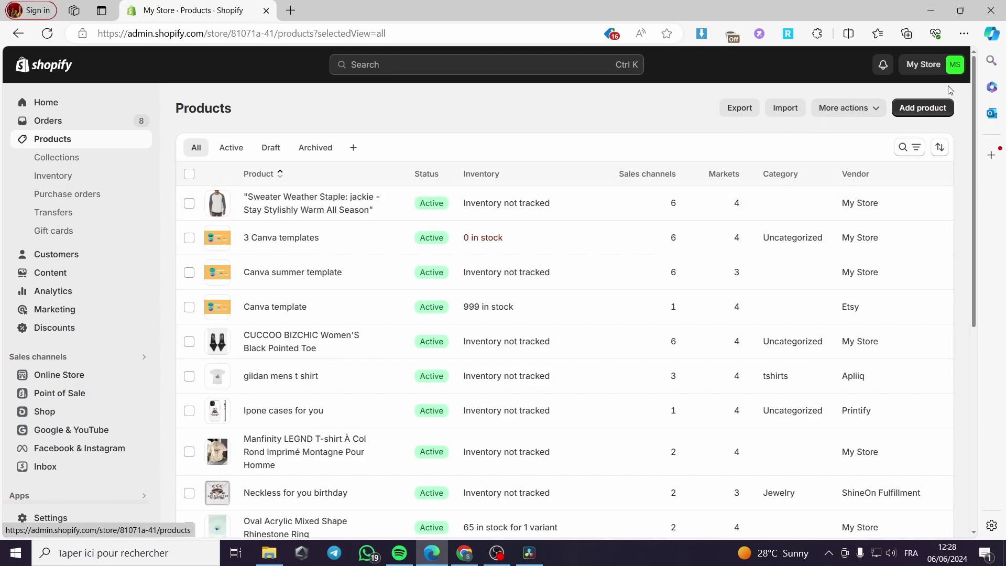
click(931, 111)
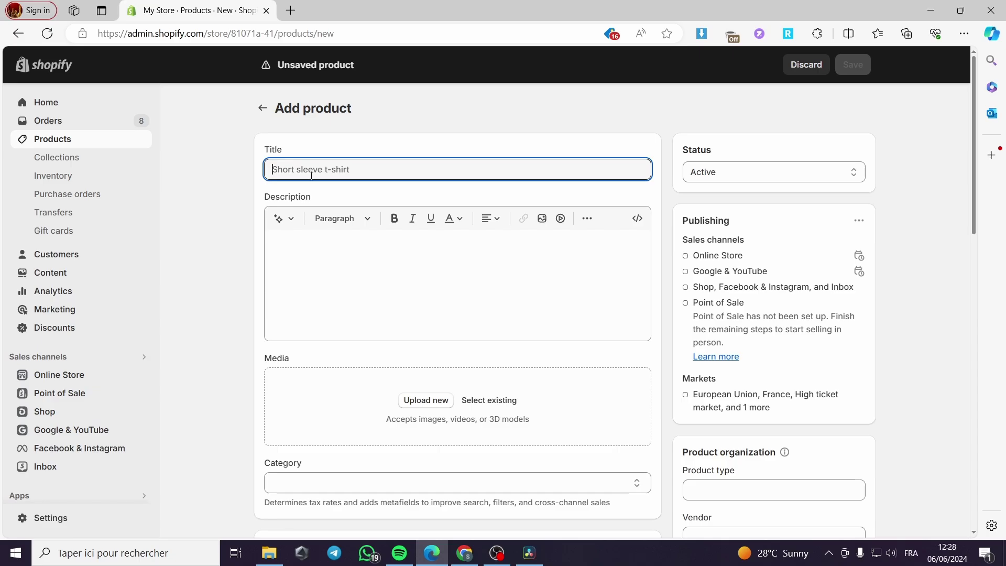
text(tshirt)
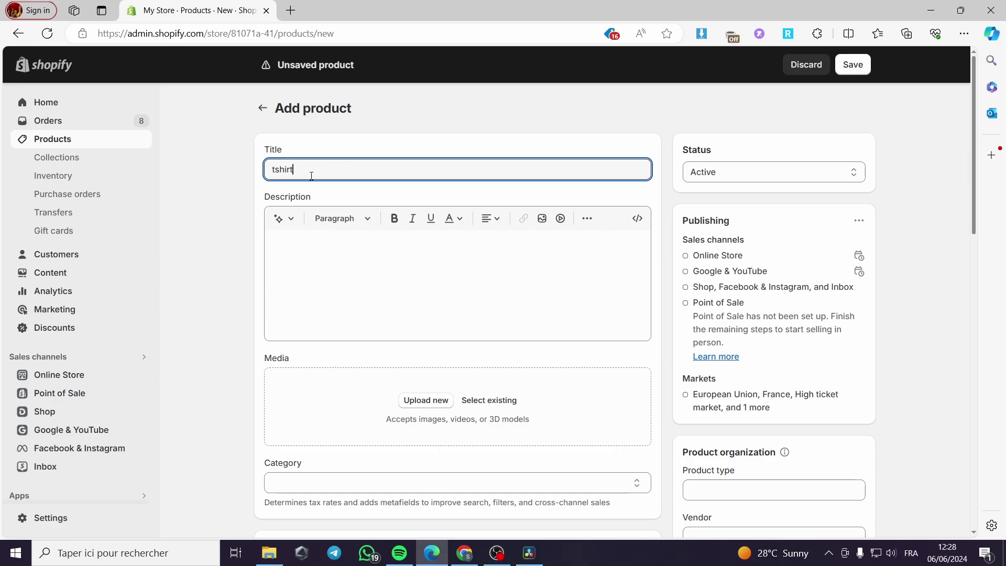
Step: Copy the product title "tshirt" into the description
click(332, 231)
drag(312, 167, 250, 178)
key(ctrl+c)
click(341, 242)
key(ctrl+v)
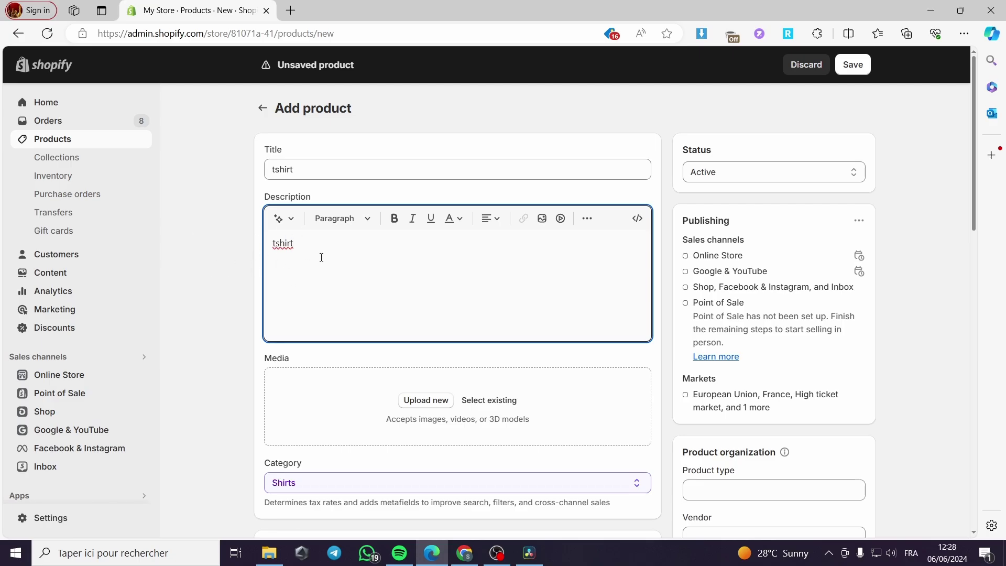
Step: Upload the cream sweater image 81xlk919hHL._AC_SX569_ from the Téléchargements folder as the product's media
scroll(312, 233, down, 2)
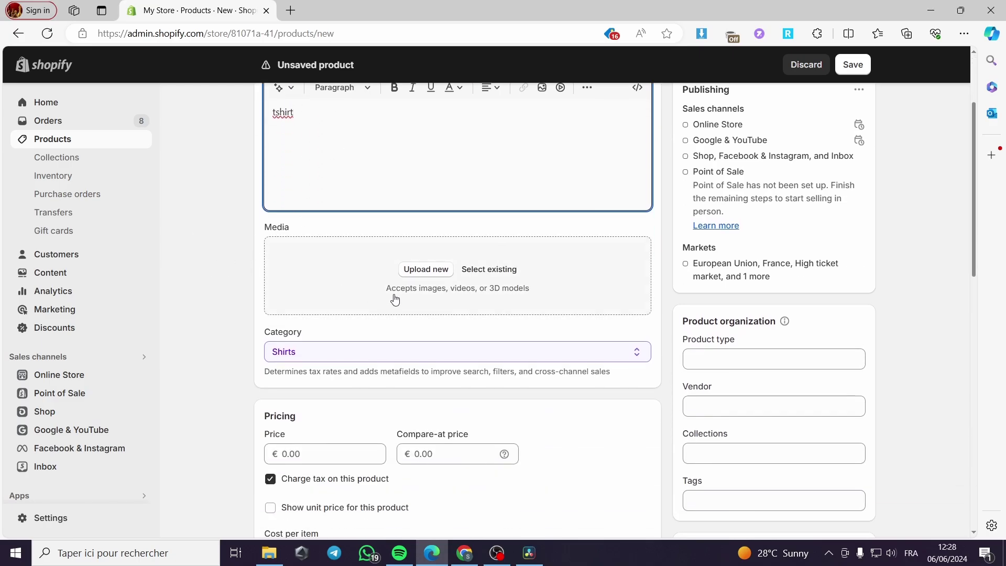
click(426, 269)
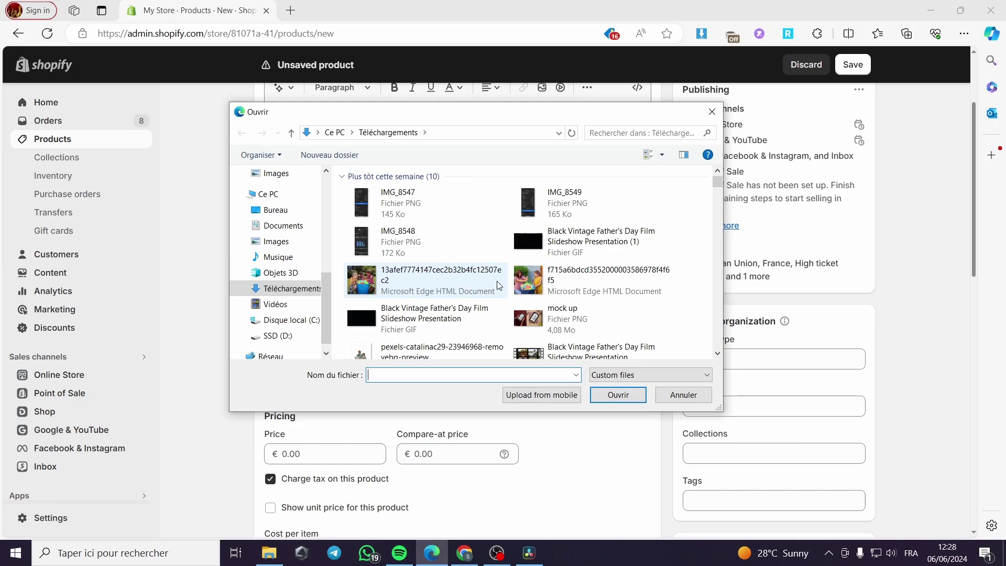
scroll(497, 281, down, 10)
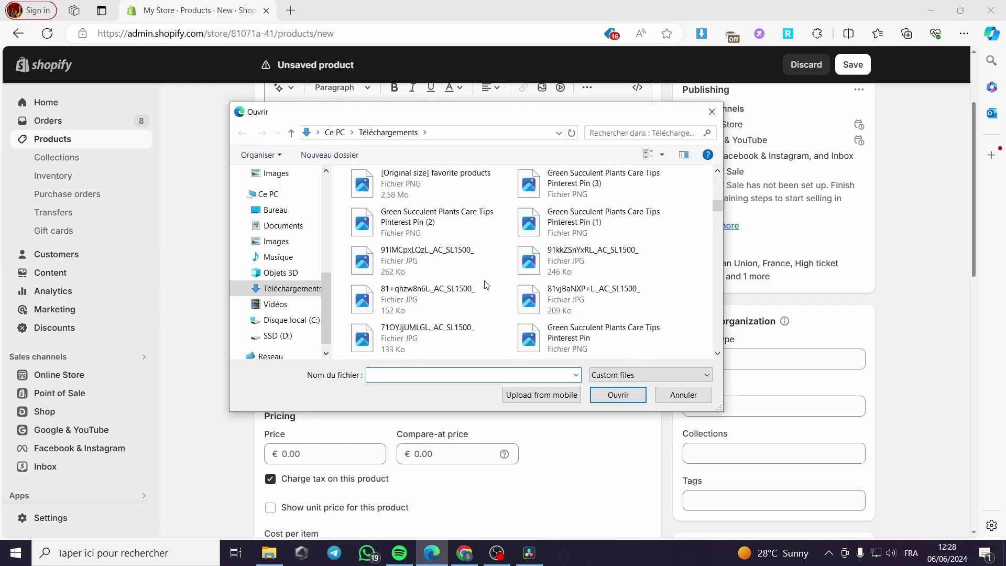
scroll(486, 284, down, 8)
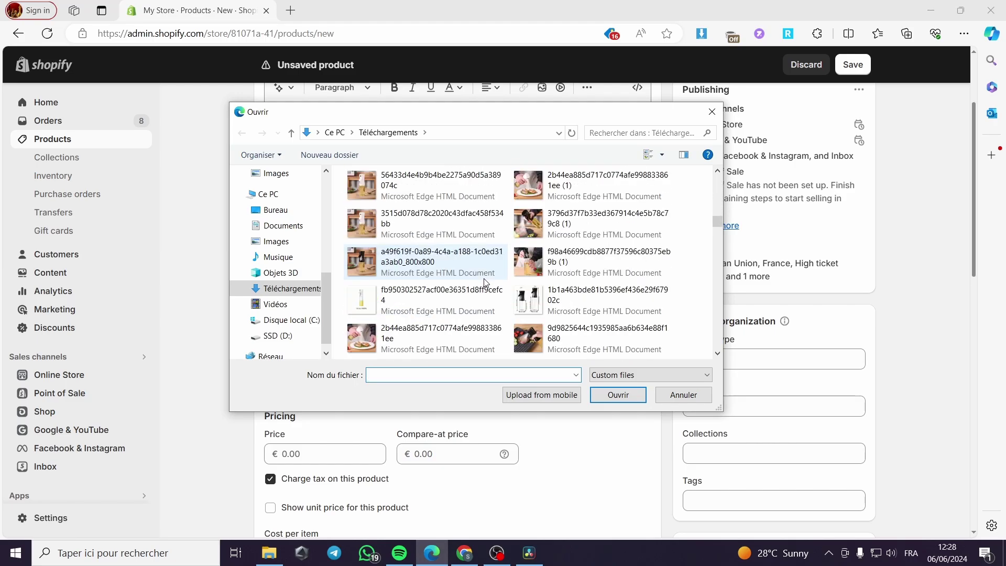
scroll(485, 282, down, 5)
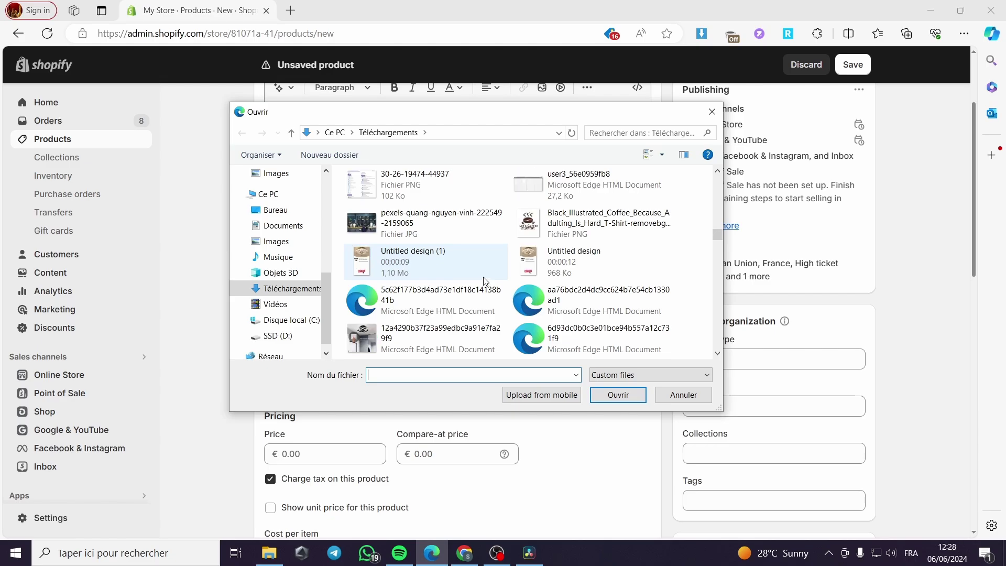
scroll(483, 281, down, 6)
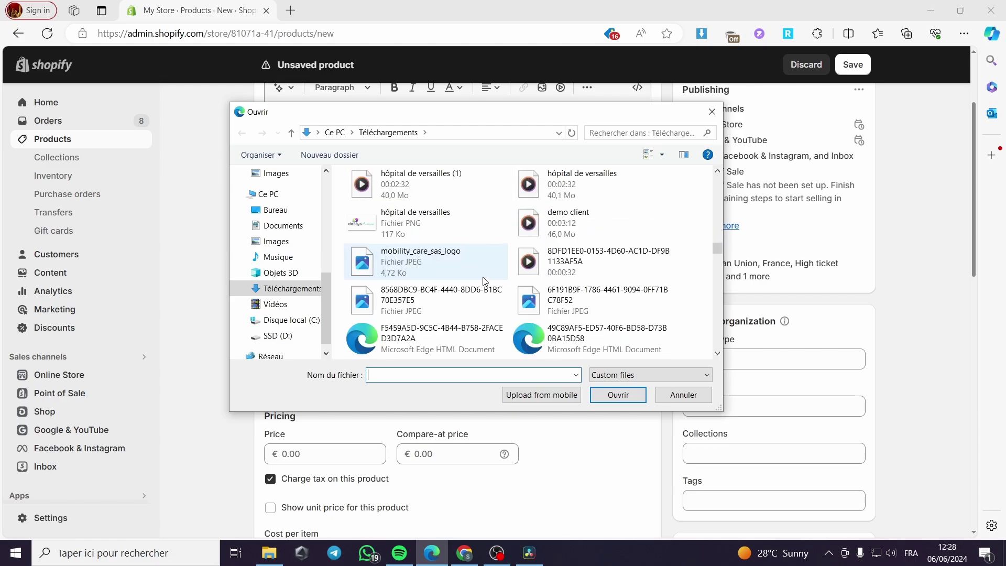
scroll(483, 281, down, 10)
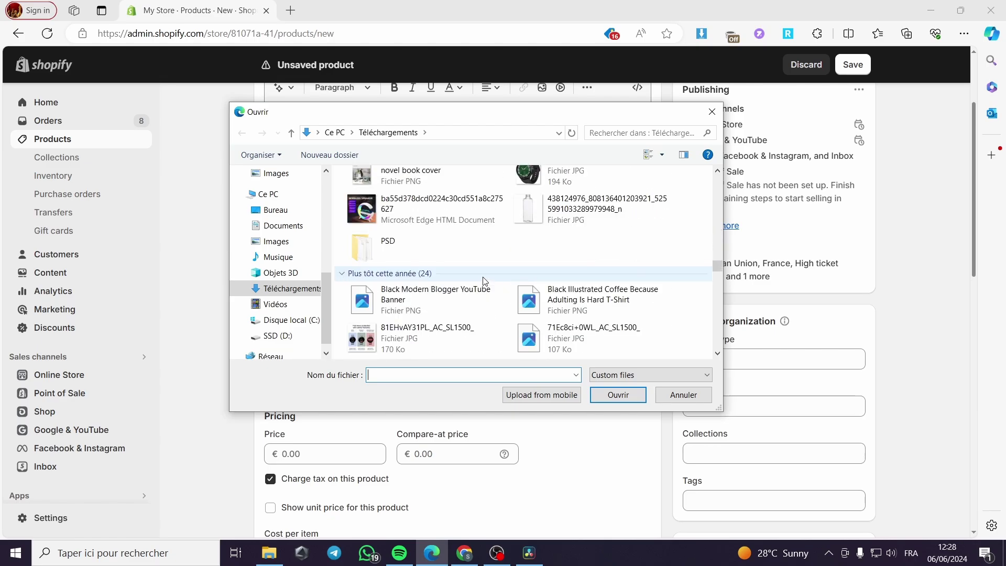
scroll(483, 281, down, 10)
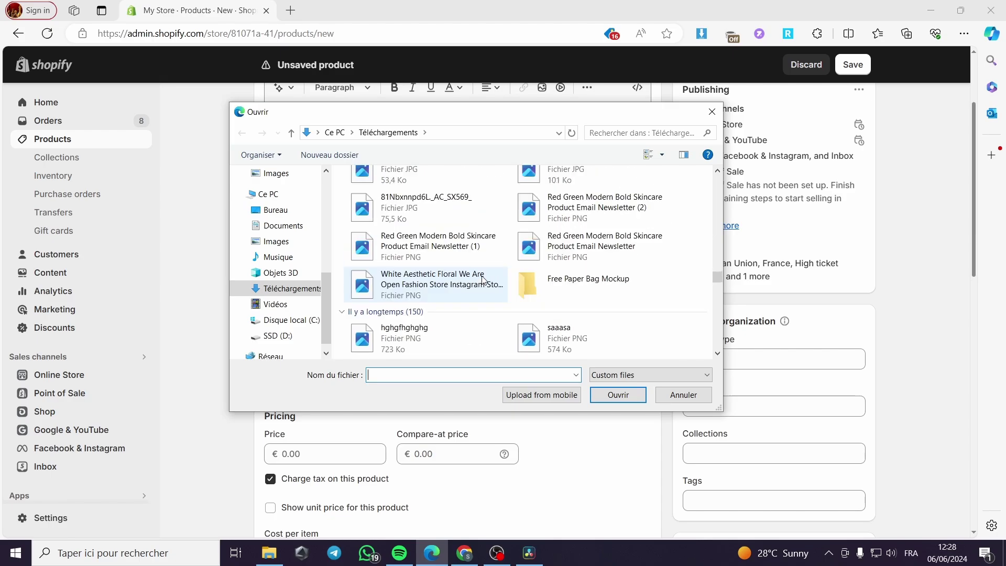
scroll(483, 282, down, 3)
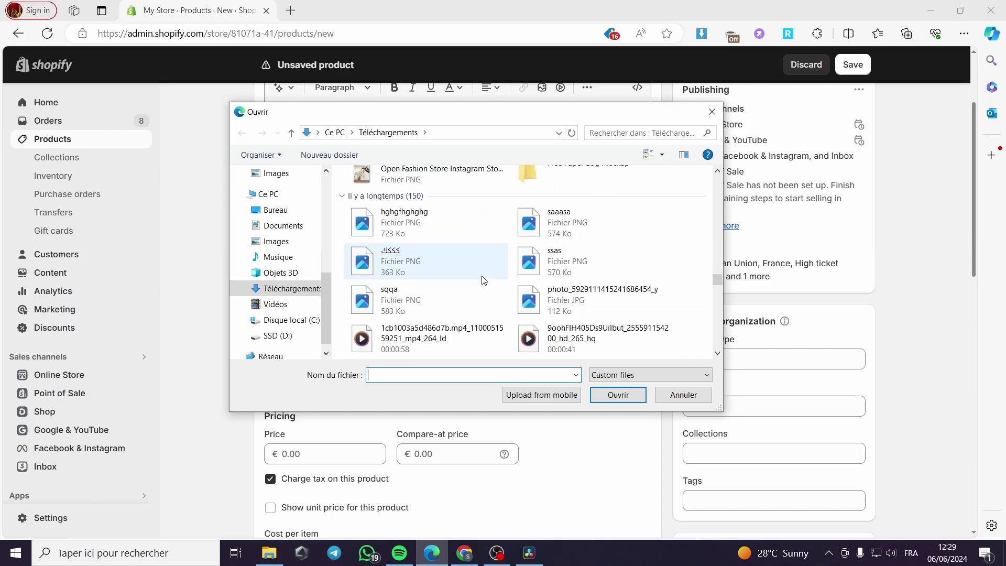
scroll(483, 281, up, 7)
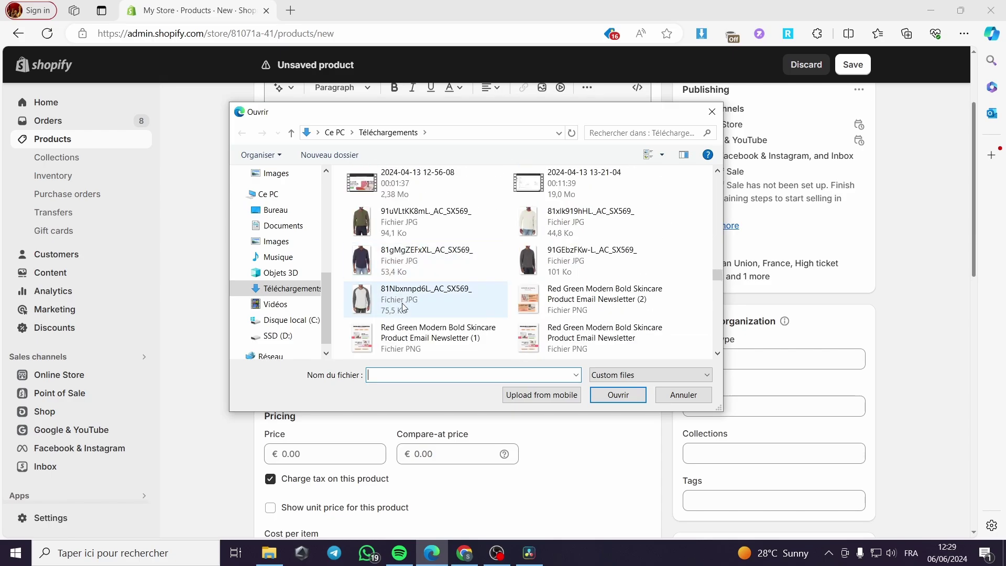
double_click(587, 221)
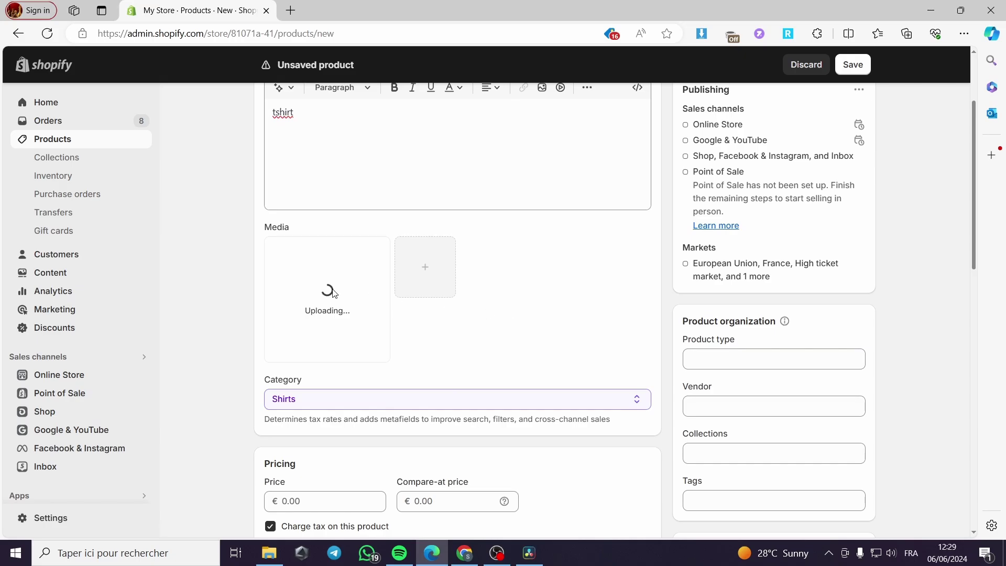
Step: Search the product categories for "sweater" and set the category to Sweaters under Clothing Tops
click(321, 406)
key(ctrl+a)
text(s)
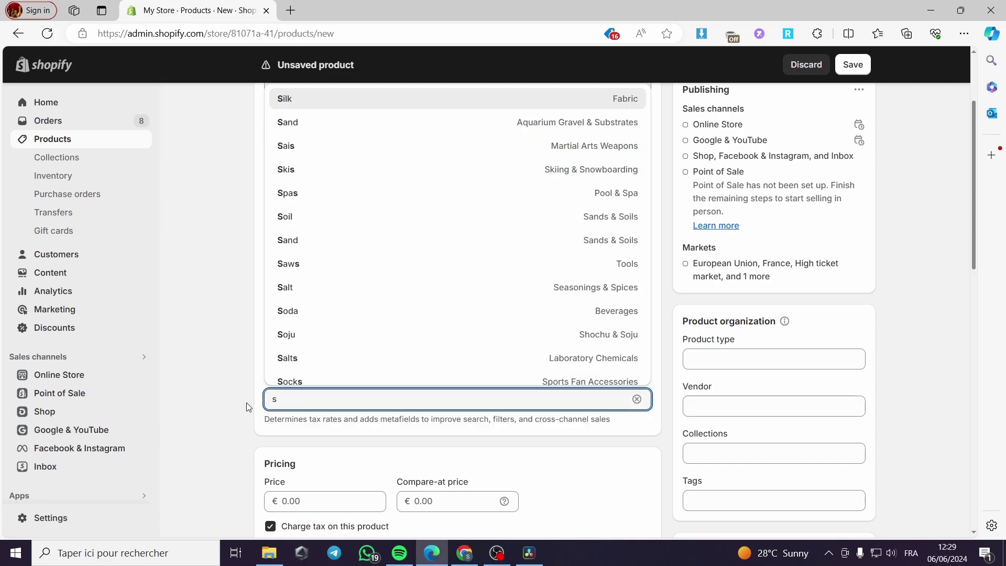
text(w)
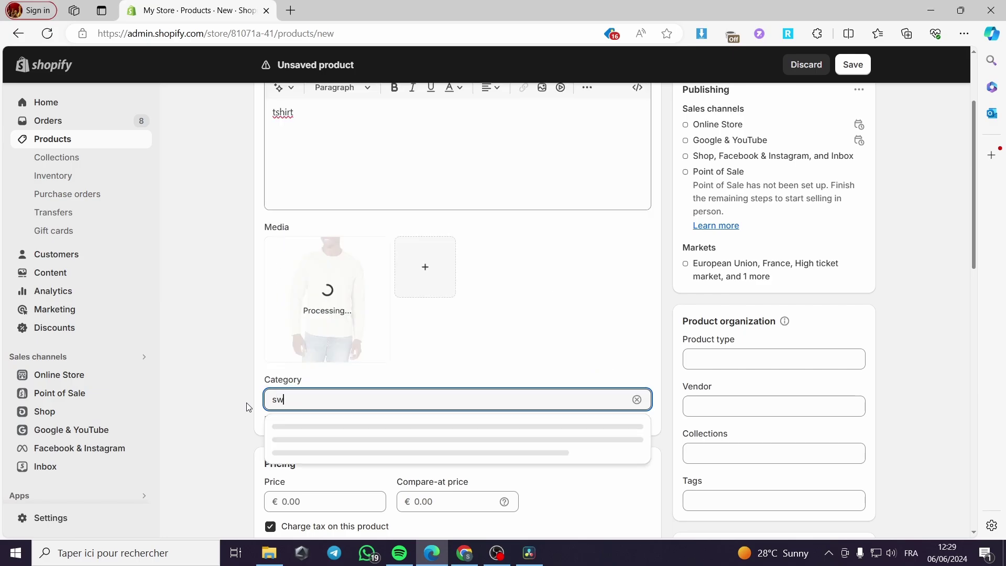
text(eater)
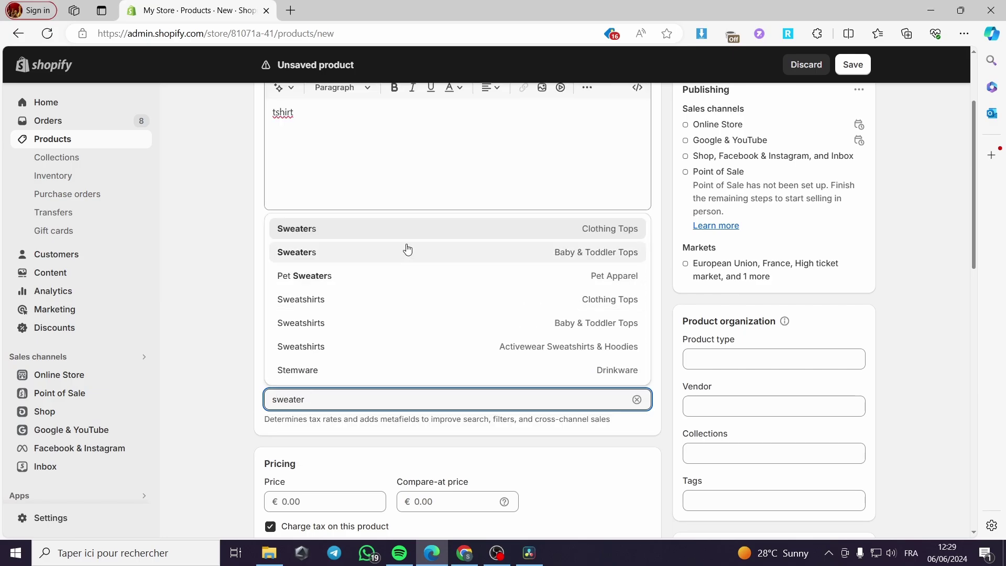
click(393, 233)
Step: Set the product's price to €15.99
scroll(490, 438, down, 3)
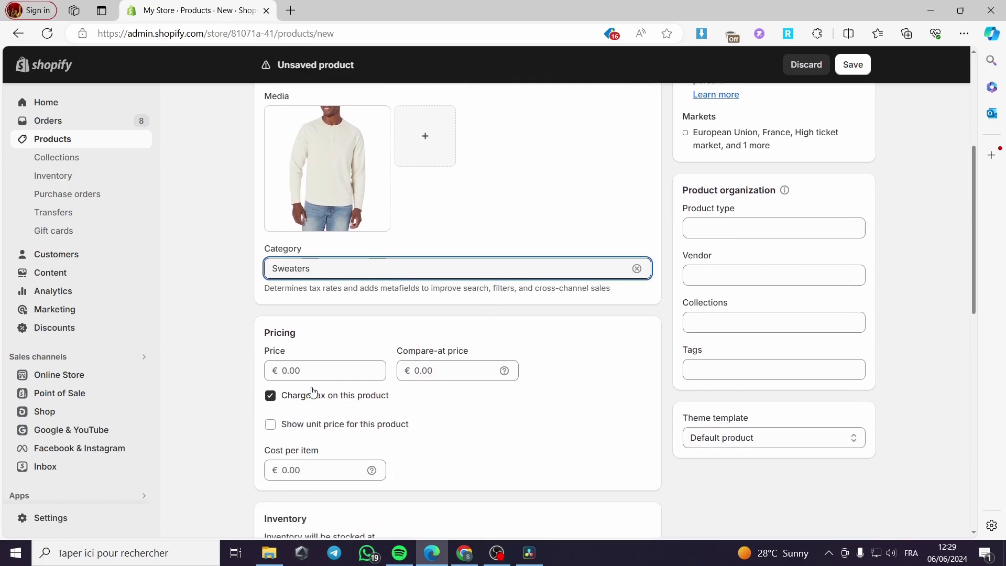
click(268, 371)
text(15)
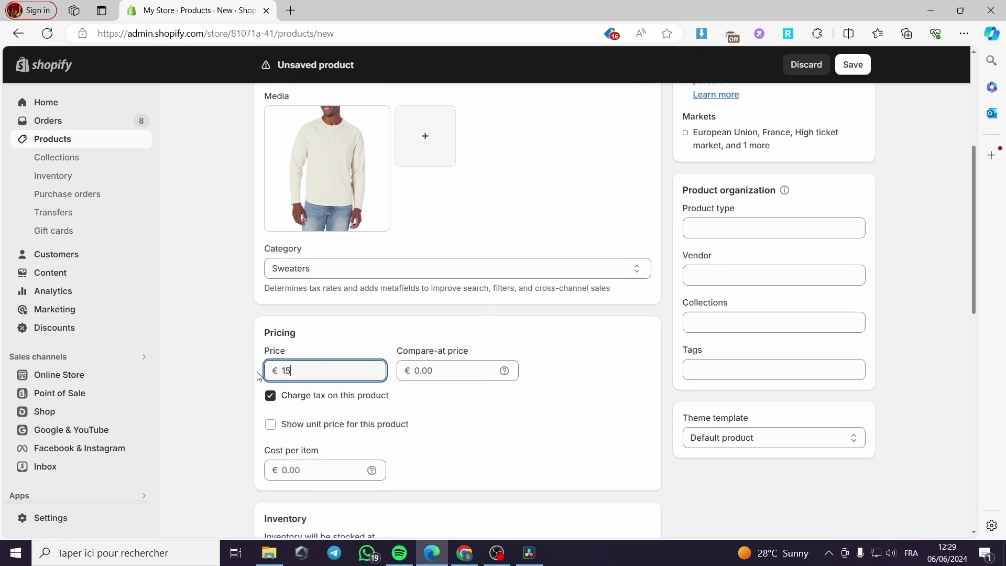
text(.99)
click(249, 384)
Step: Check the available stocking options, keep Multiple locations, and remove Zendrop from the locations that stock the product
scroll(443, 406, down, 4)
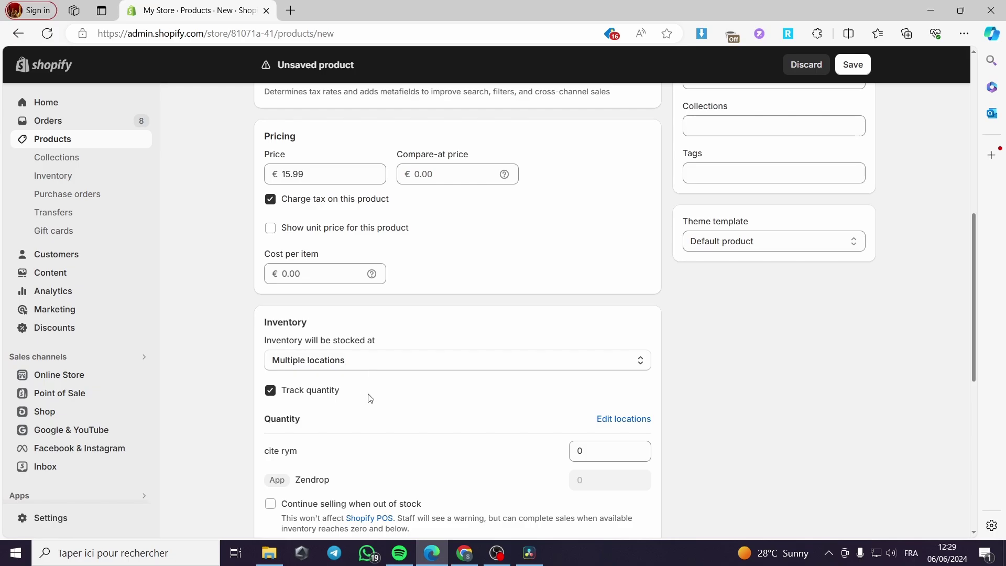
click(524, 361)
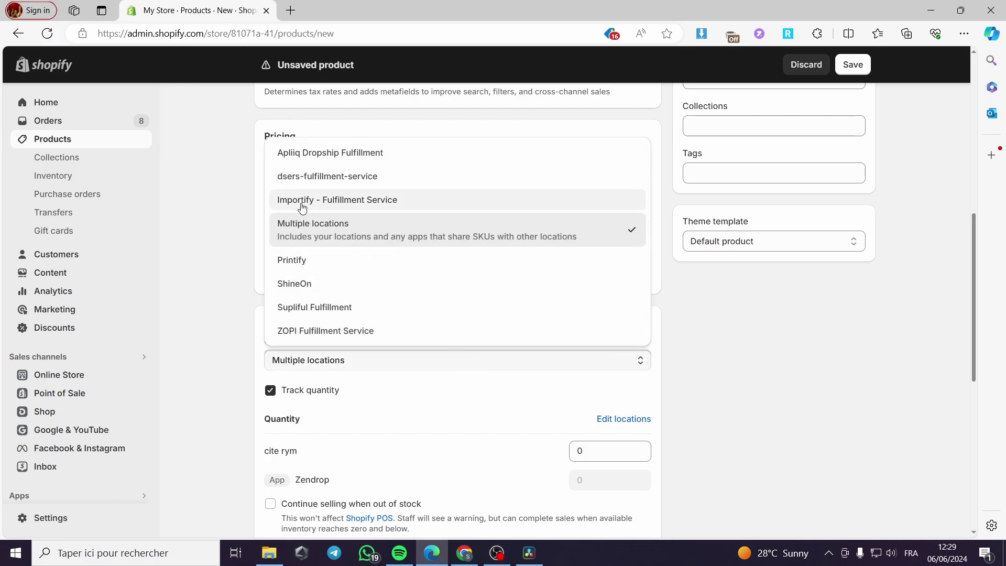
click(207, 370)
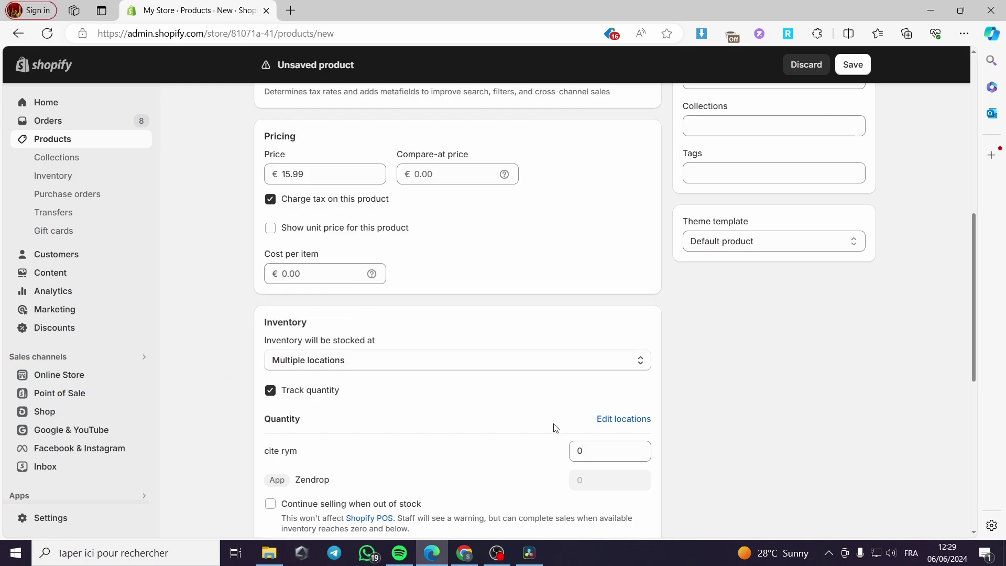
click(616, 429)
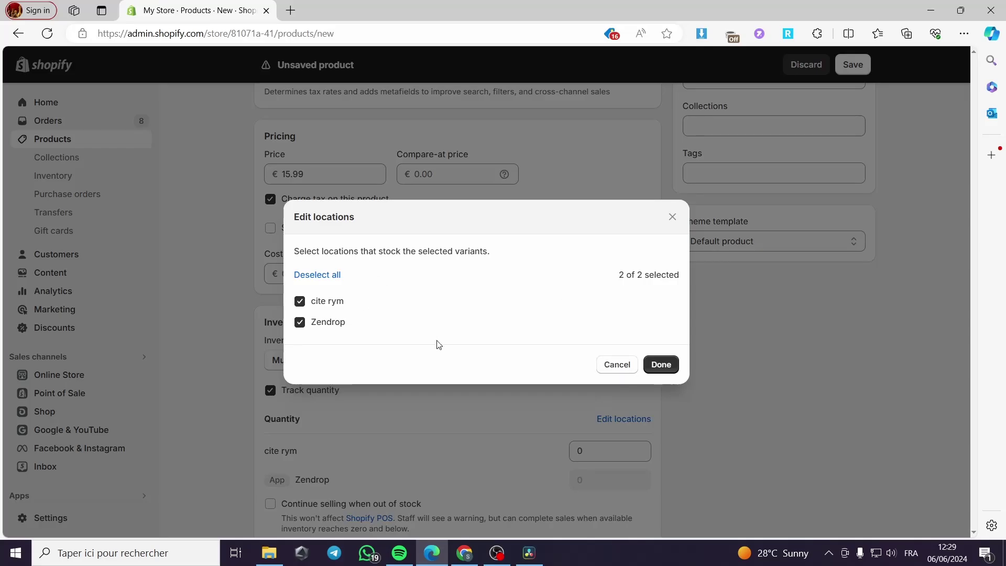
click(303, 322)
click(657, 364)
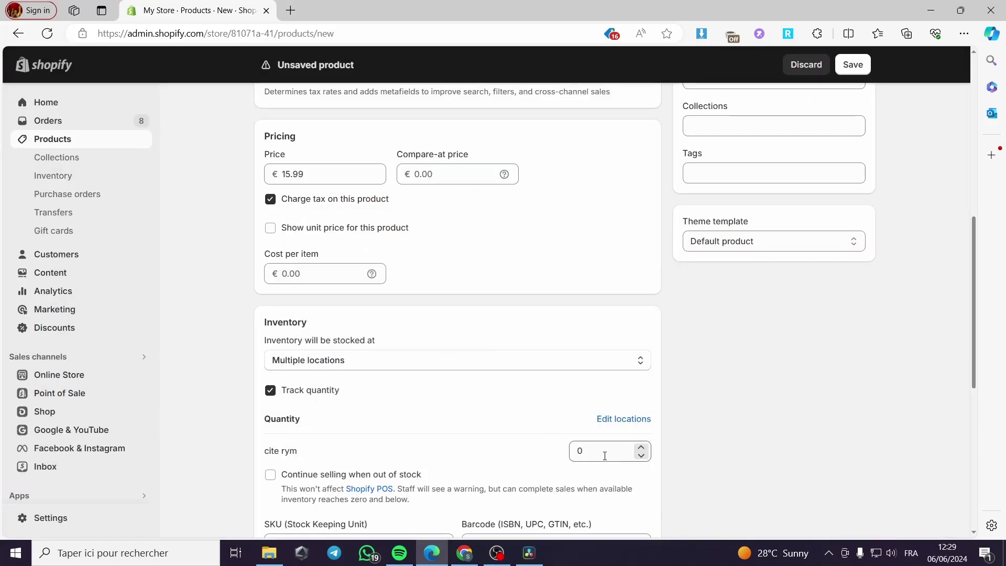
Step: Set the remaining location's stock quantity to 9999 and allow the product to keep selling when out of stock
click(580, 451)
text(9999)
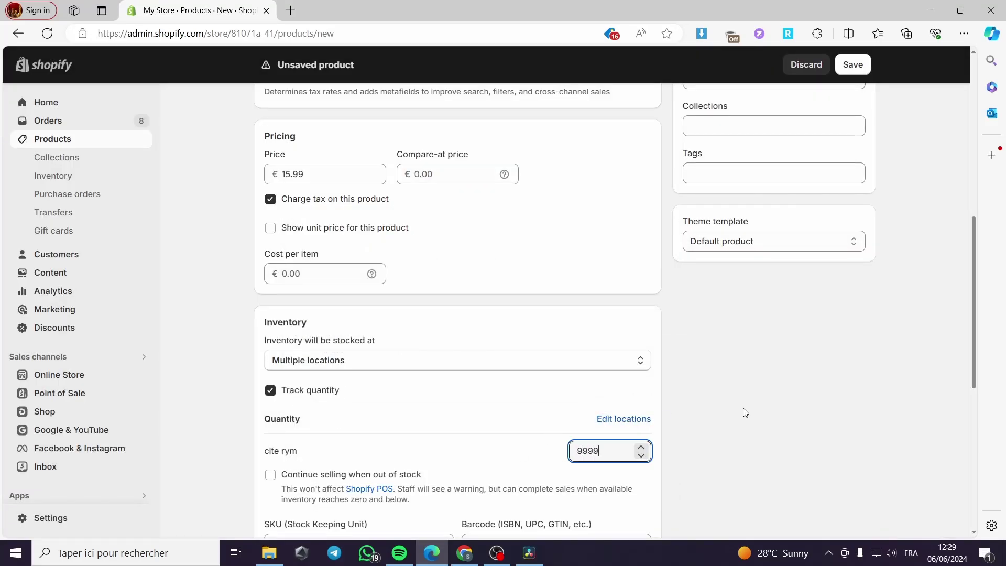
click(745, 411)
scroll(764, 408, down, 3)
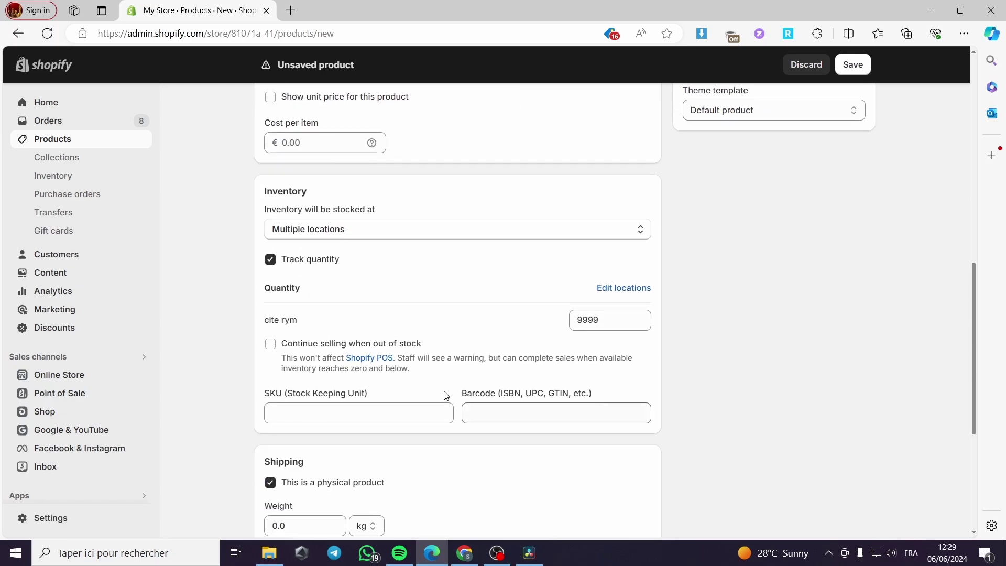
click(270, 343)
Step: Set the product's shipping weight to 0.2 kg
scroll(325, 388, down, 5)
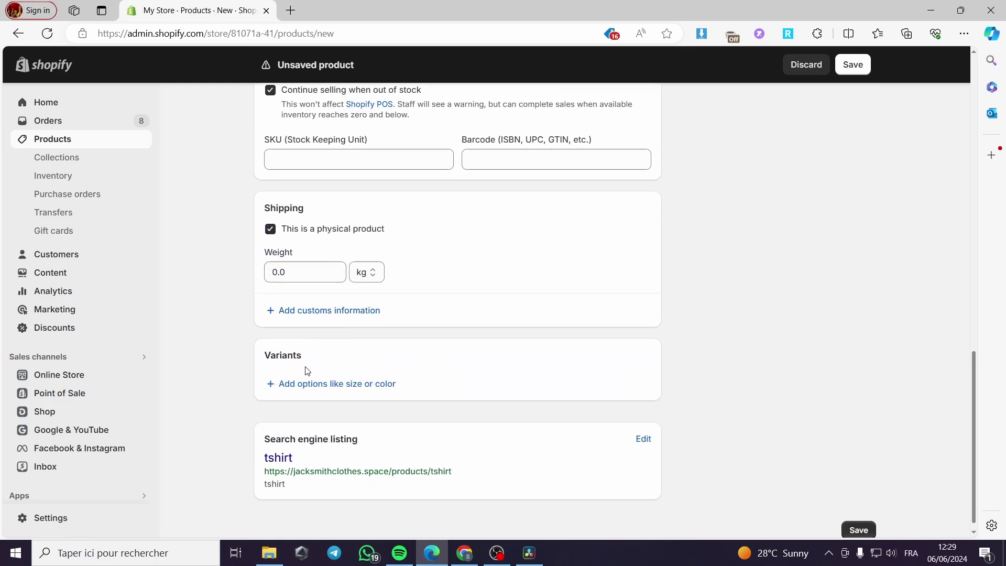
click(318, 261)
text(0)
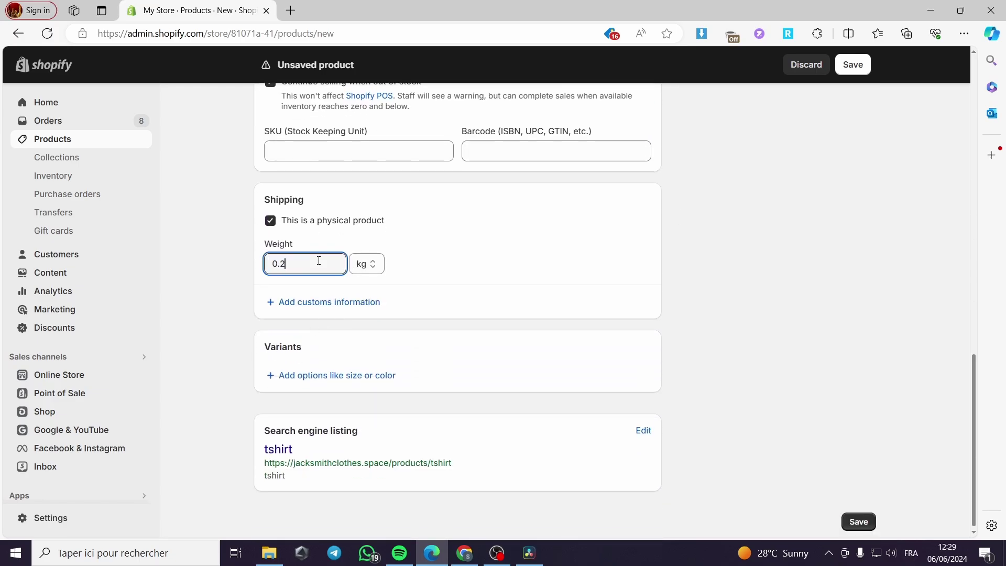
text(.2)
click(542, 295)
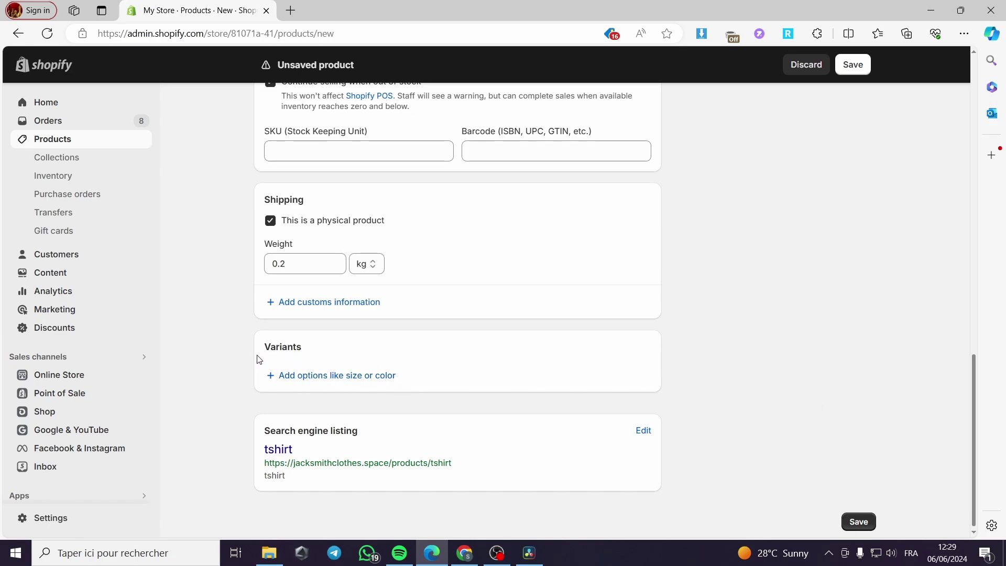
Step: Add a Color option to the product's variants with Yellow as its first value
click(296, 377)
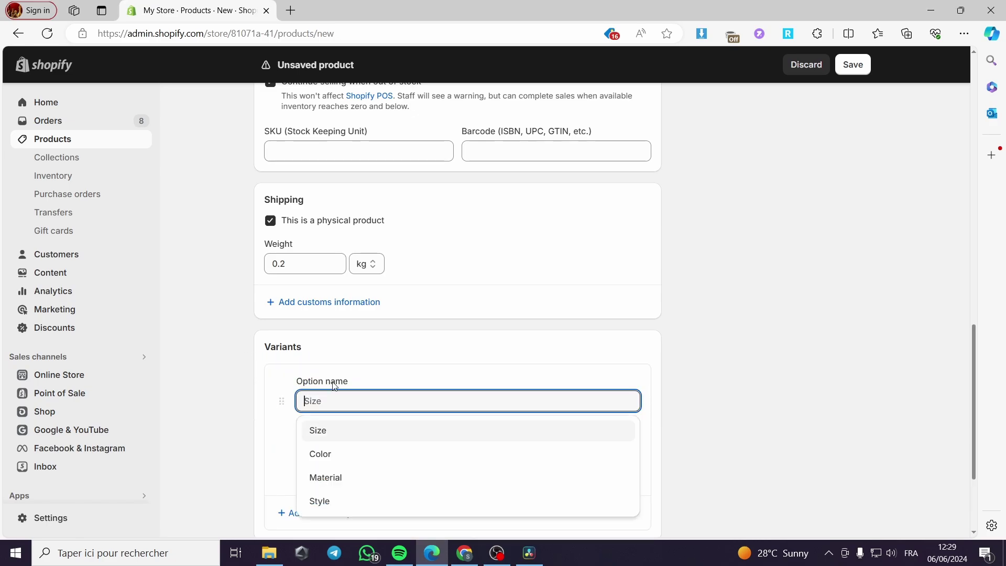
scroll(576, 404, down, 1)
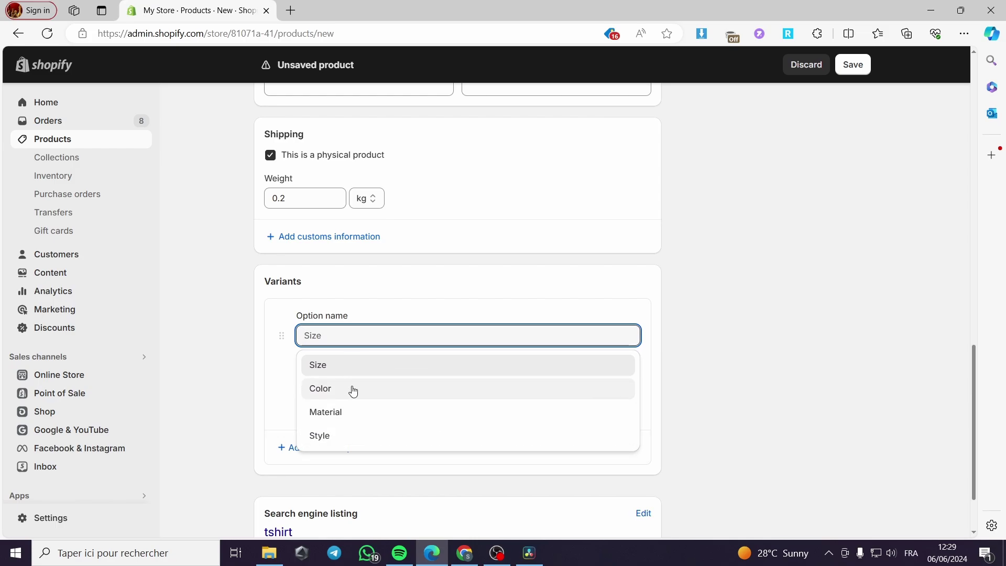
click(391, 394)
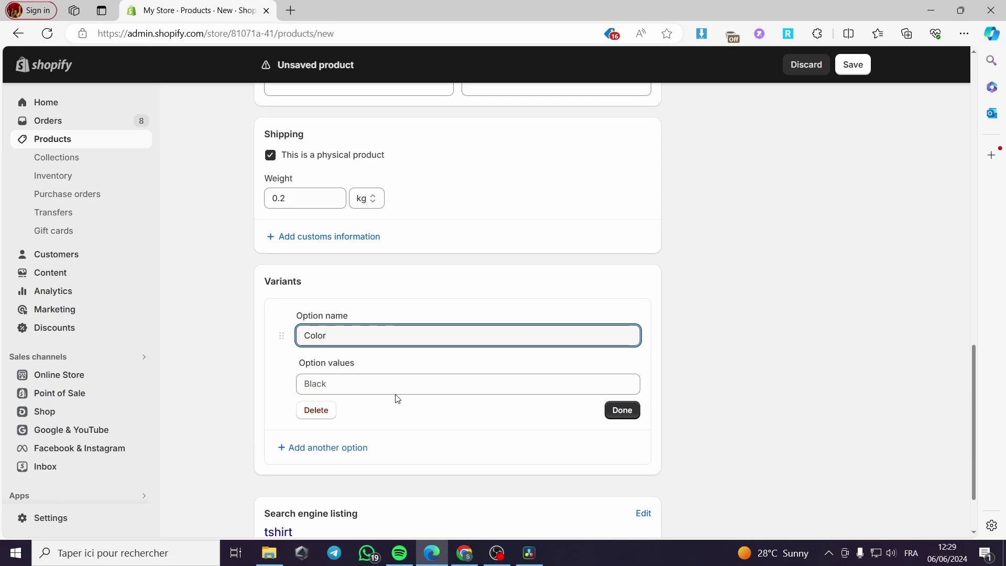
click(360, 386)
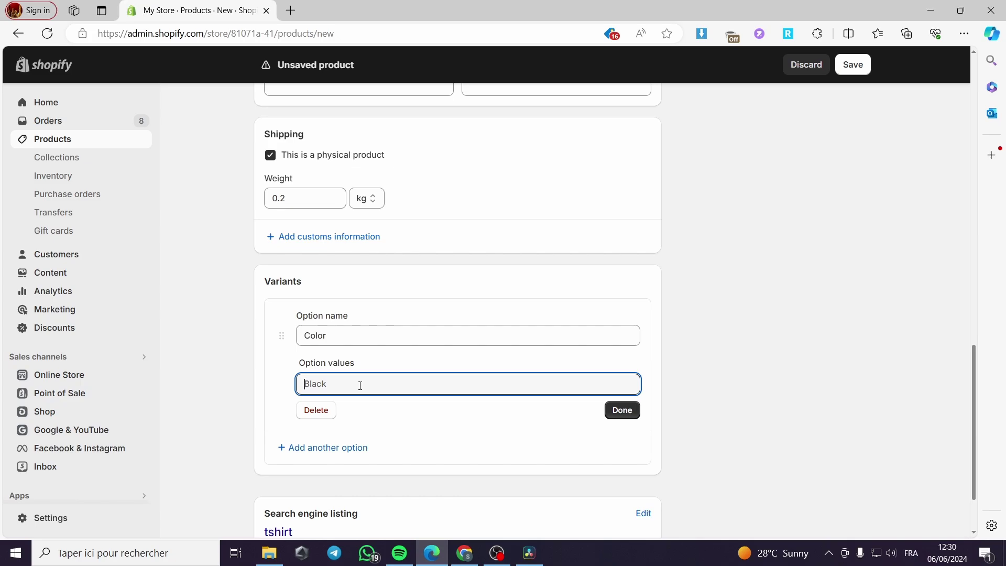
text(y)
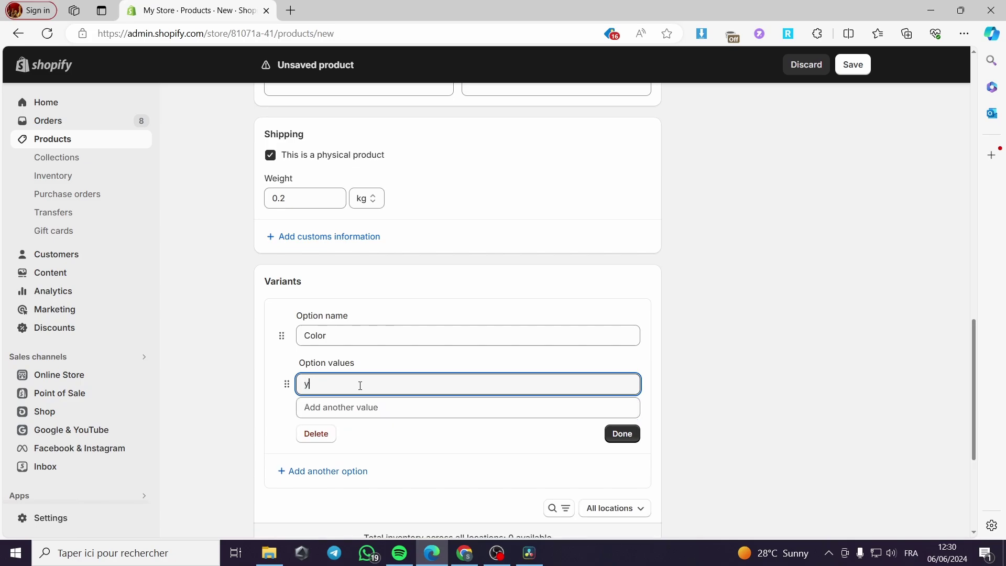
text(ellow)
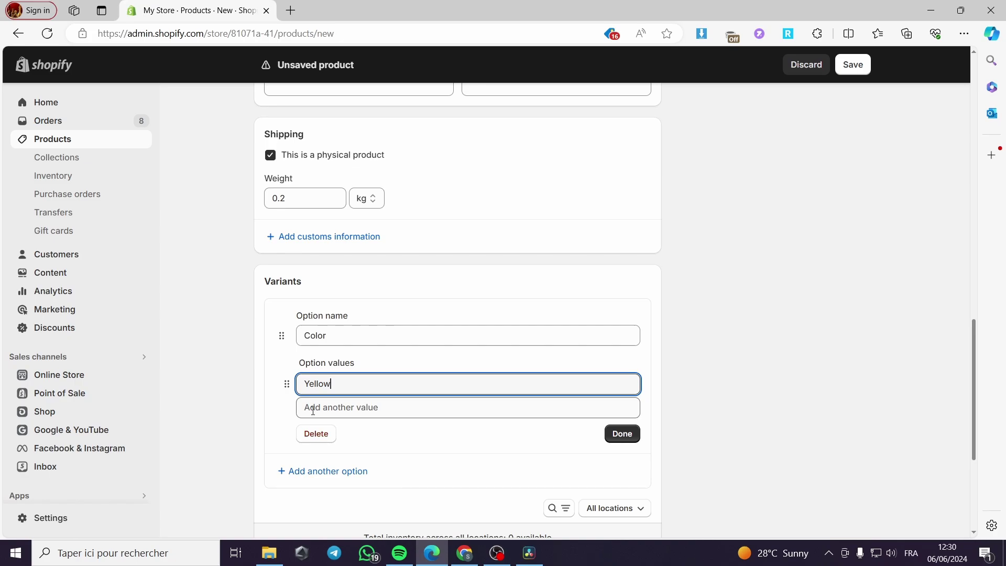
Step: Add Black and white as the second and third values of the Color option
click(341, 408)
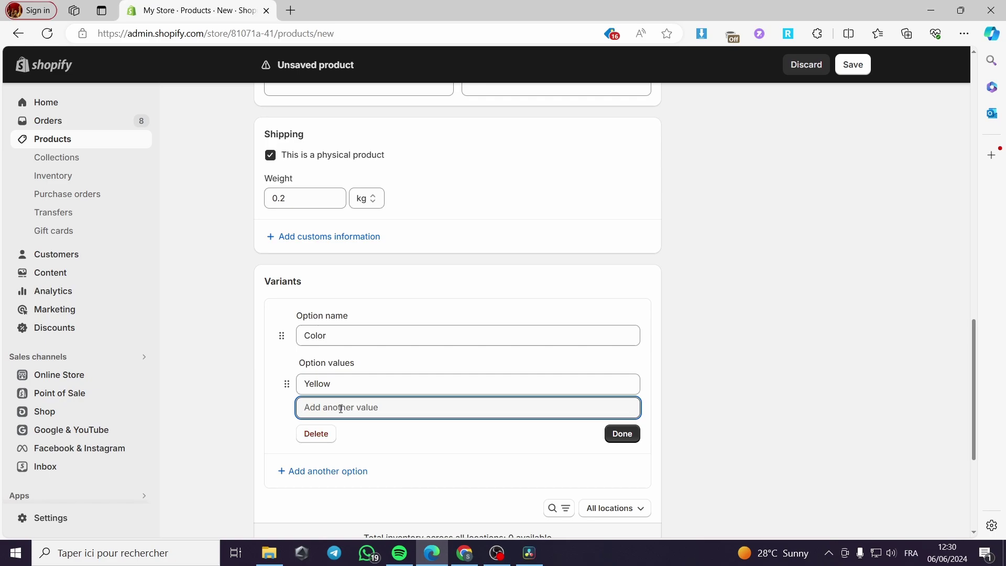
text(Black)
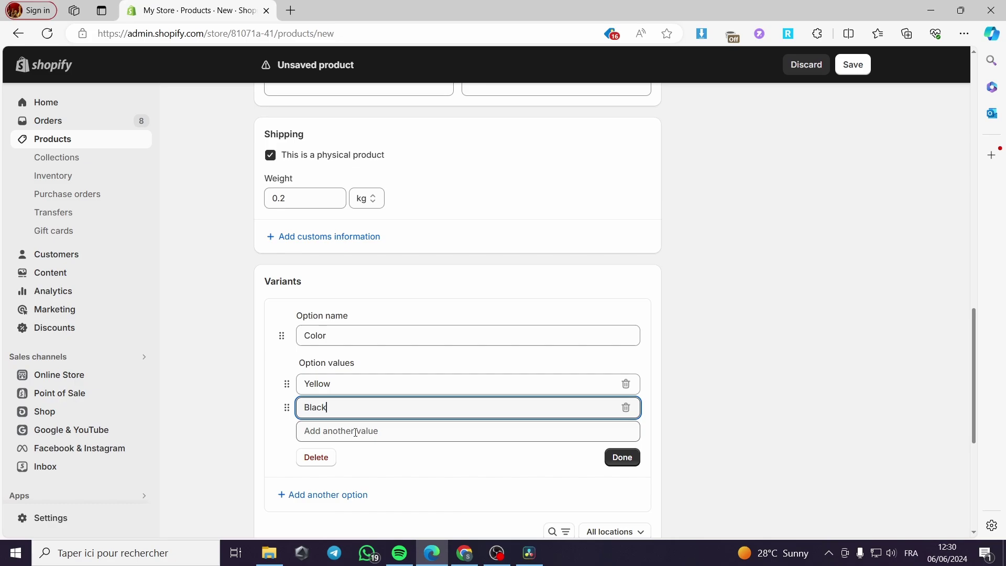
click(322, 436)
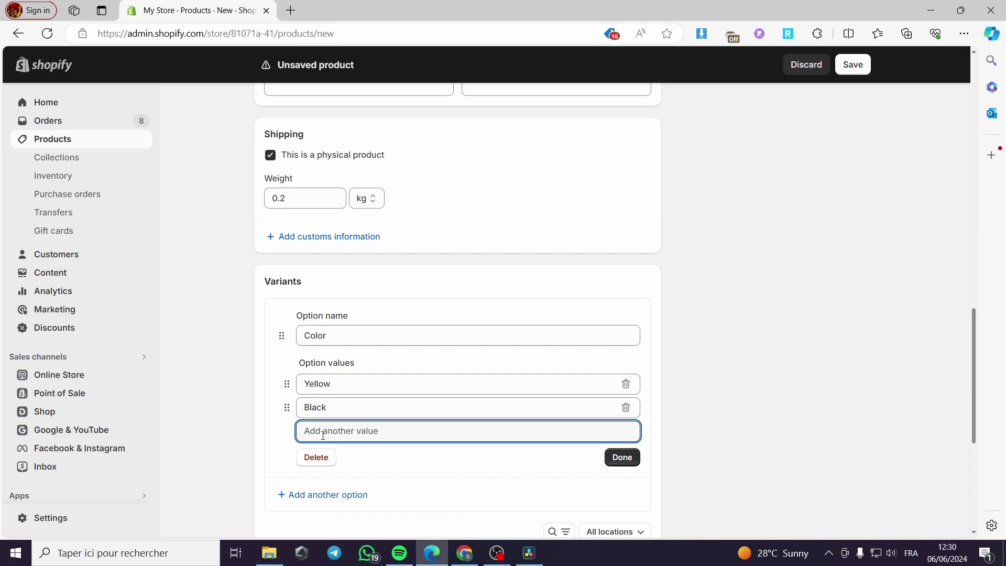
text(white)
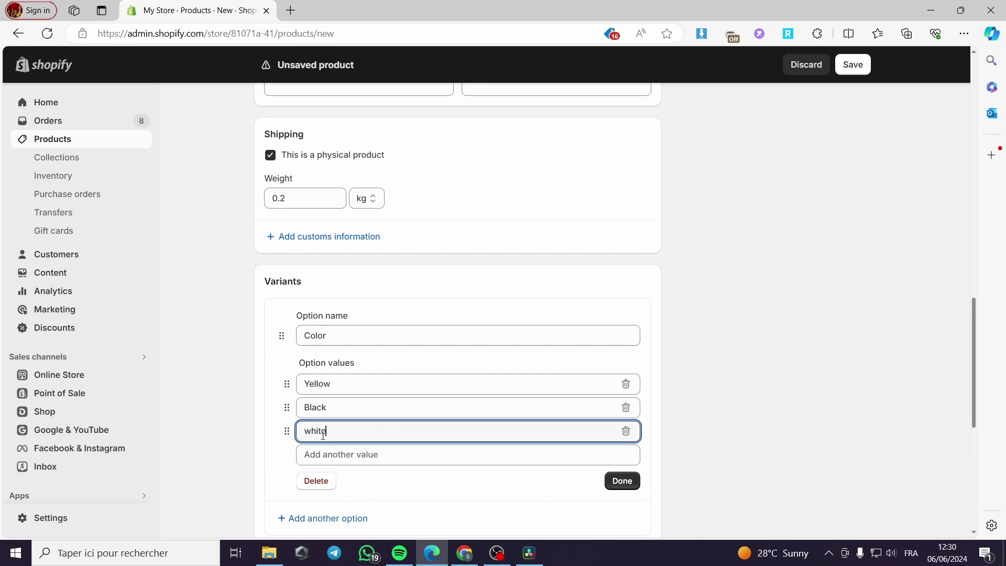
Step: Add Grey as the fourth value of the Color option
click(365, 460)
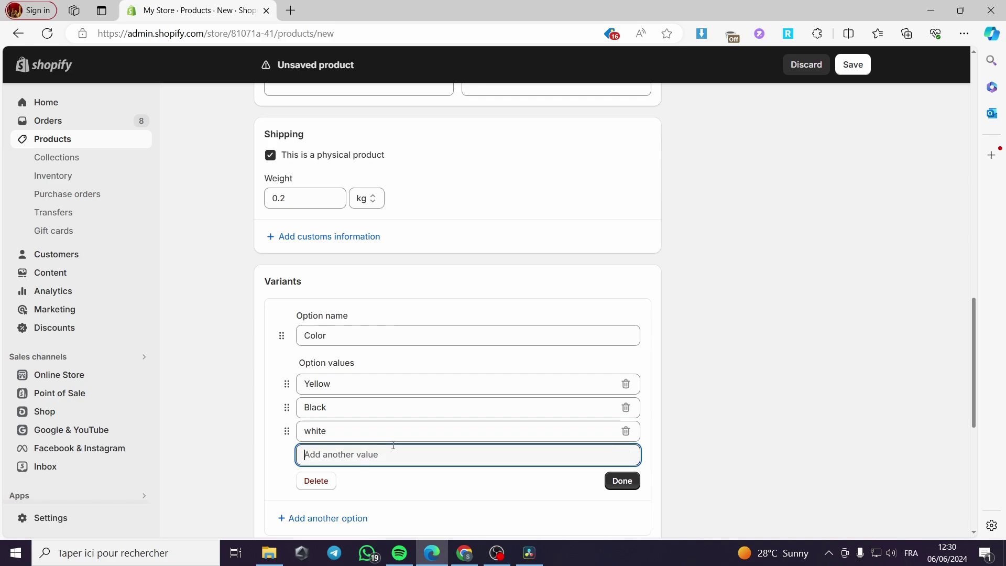
text(pu)
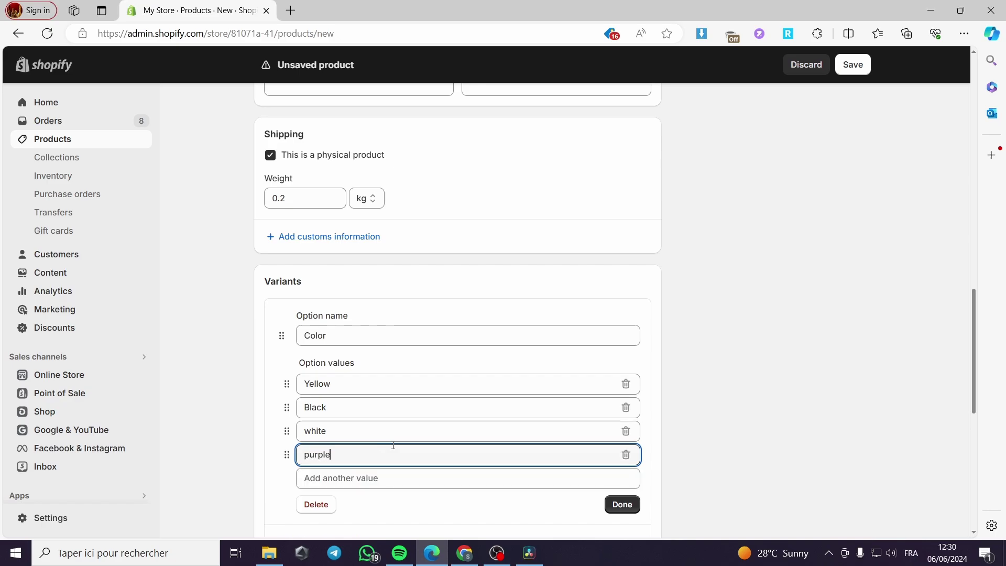
text(rple)
drag(352, 449, 285, 453)
text(Grey)
Step: Finish editing the Color option and save the new product
scroll(748, 457, down, 3)
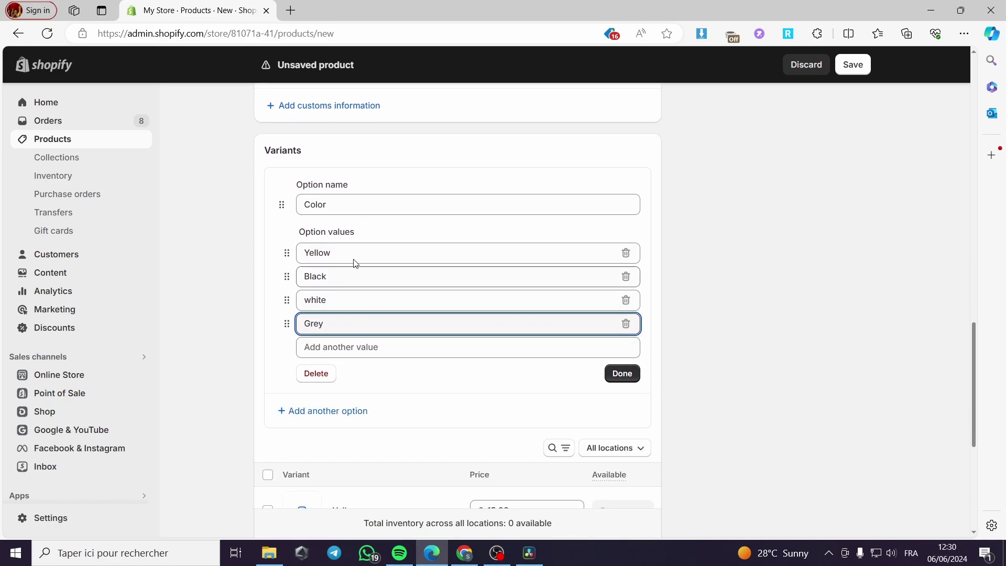
click(621, 378)
scroll(686, 364, down, 3)
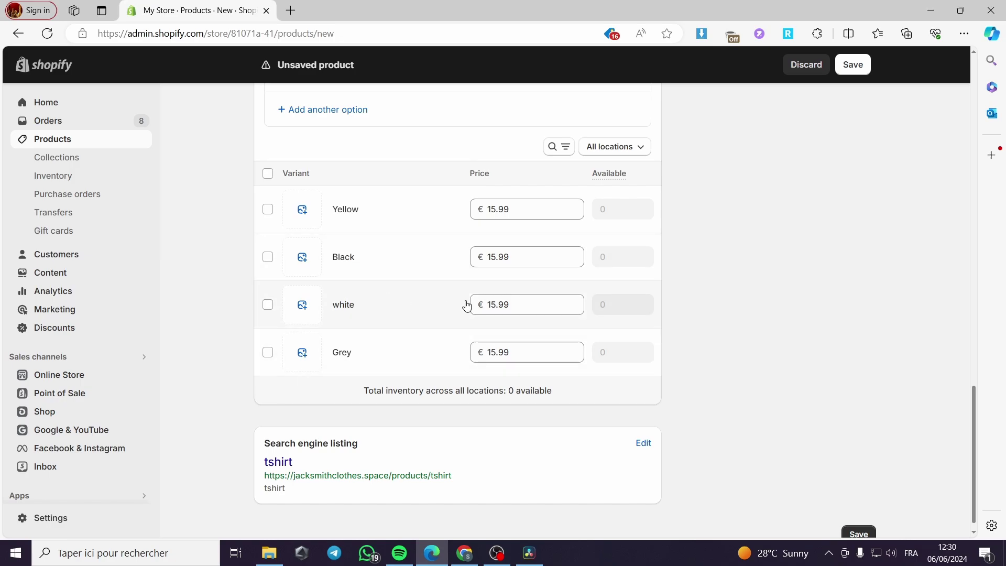
click(850, 72)
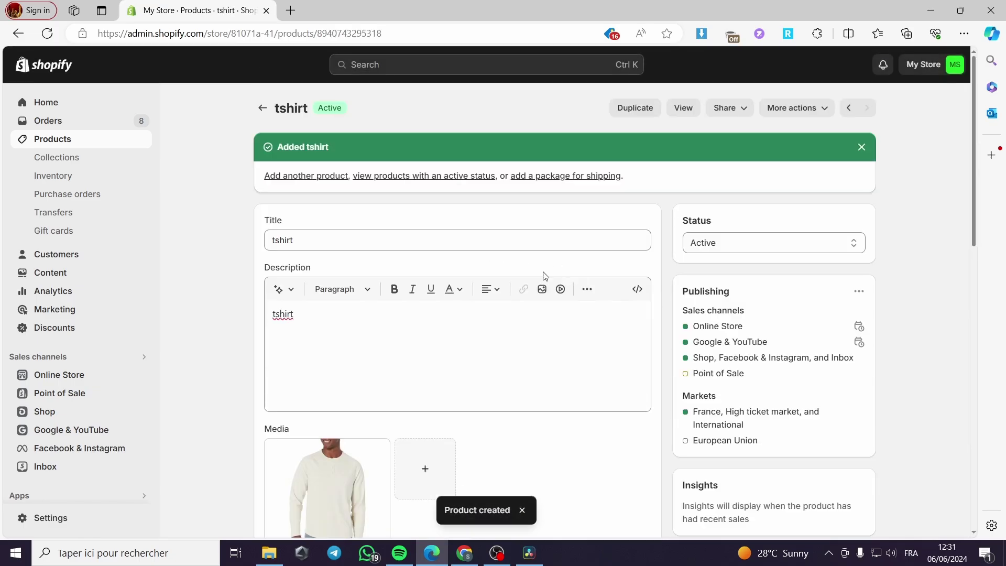
Step: View the tshirt product page in the online store, try the Black, white, Grey and Yellow color choices, and close the page
click(683, 108)
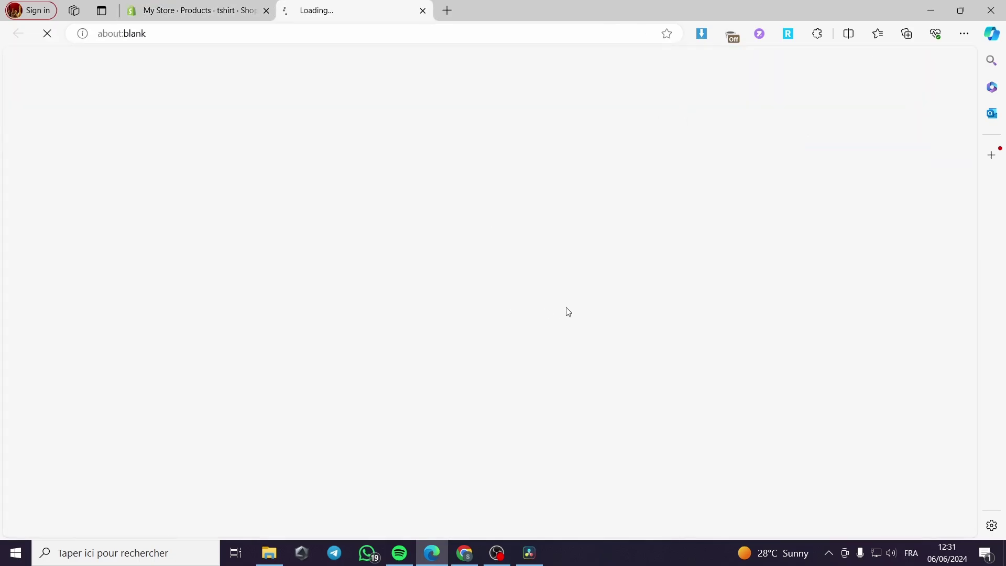
scroll(630, 301, down, 1)
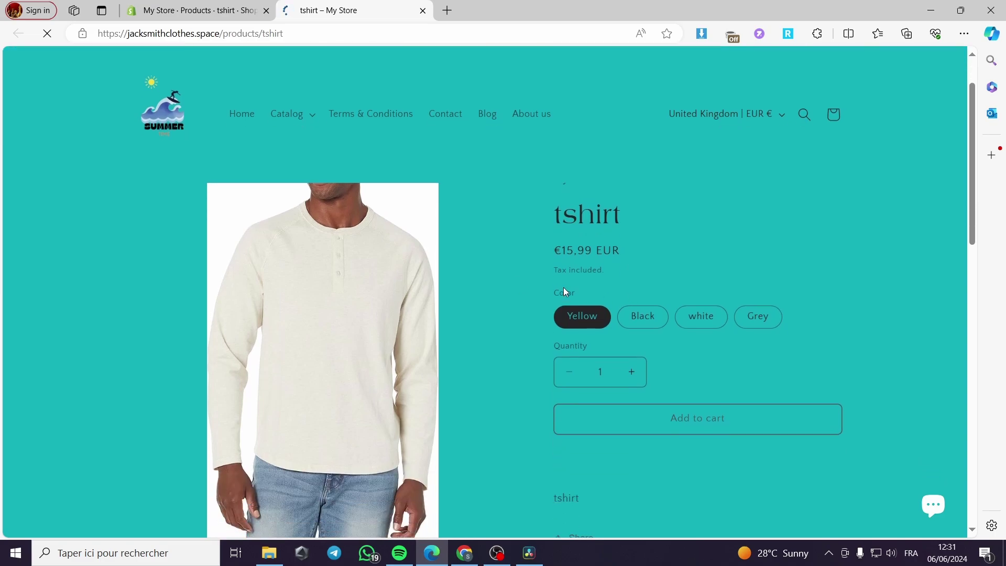
click(647, 325)
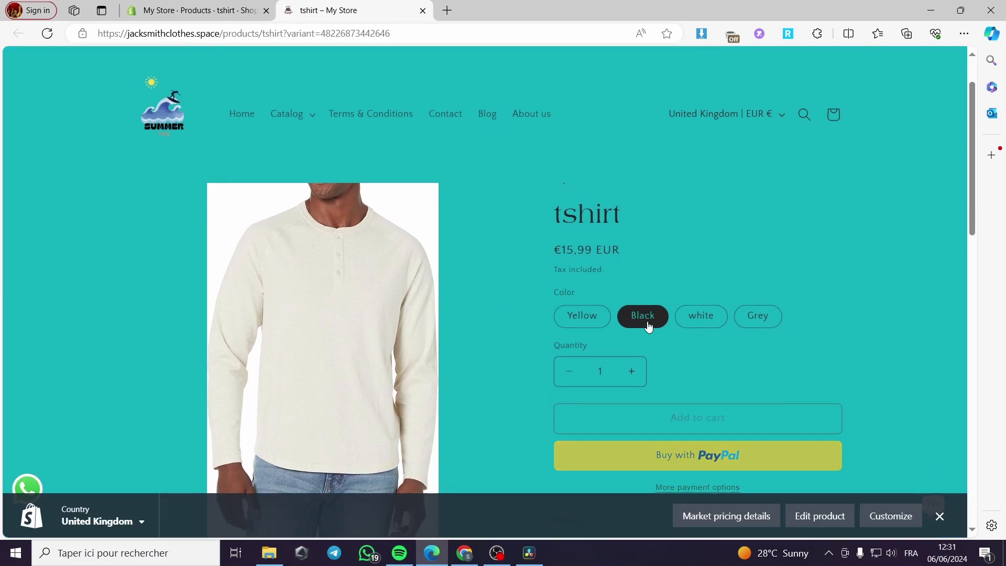
click(703, 325)
click(750, 327)
click(582, 316)
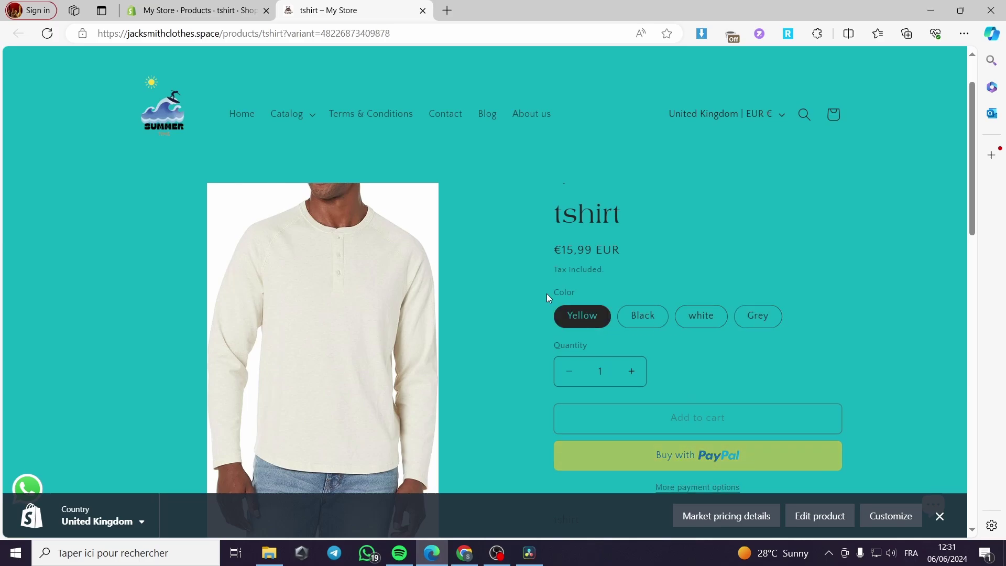
click(422, 11)
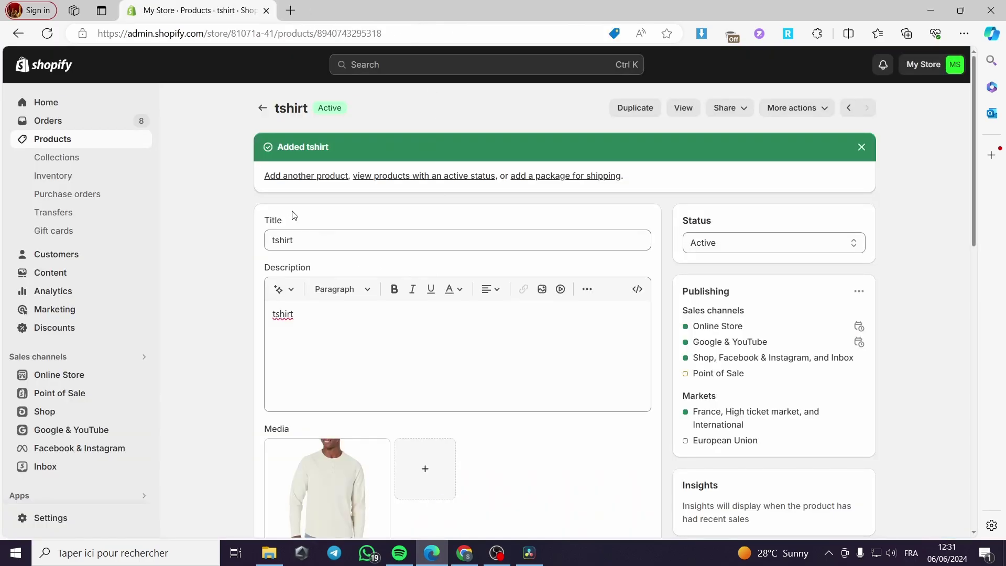
scroll(277, 204, down, 10)
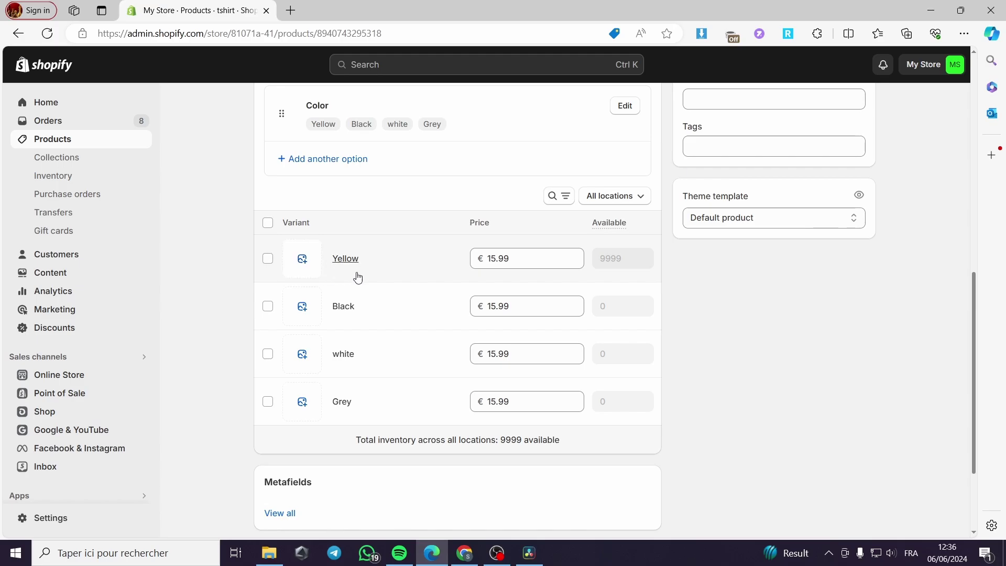
click(305, 265)
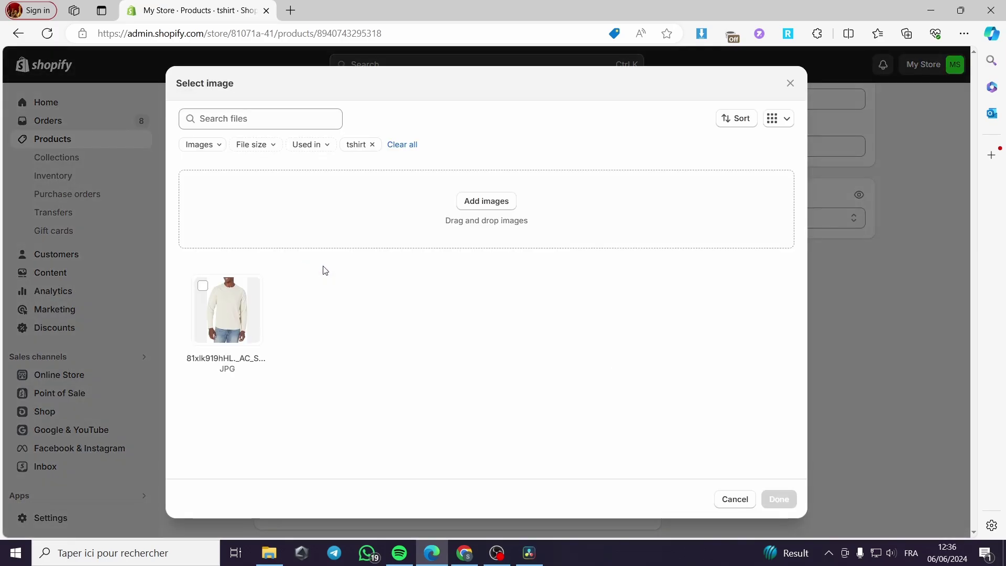
click(790, 84)
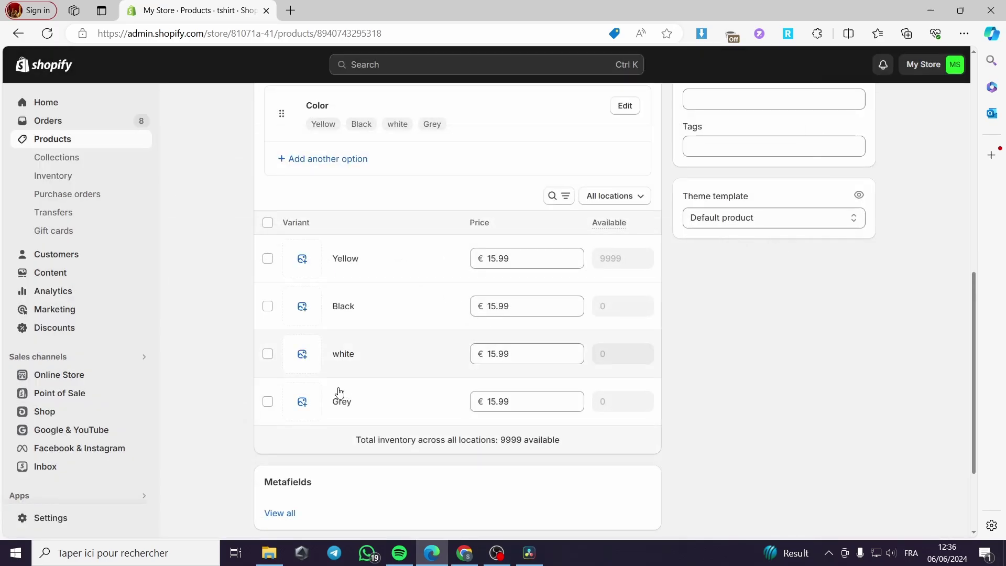
Step: Upload the image 81gMgZEFxXL._AC_SX569_ from the Téléchargements folder and assign it to the Black variant
click(311, 313)
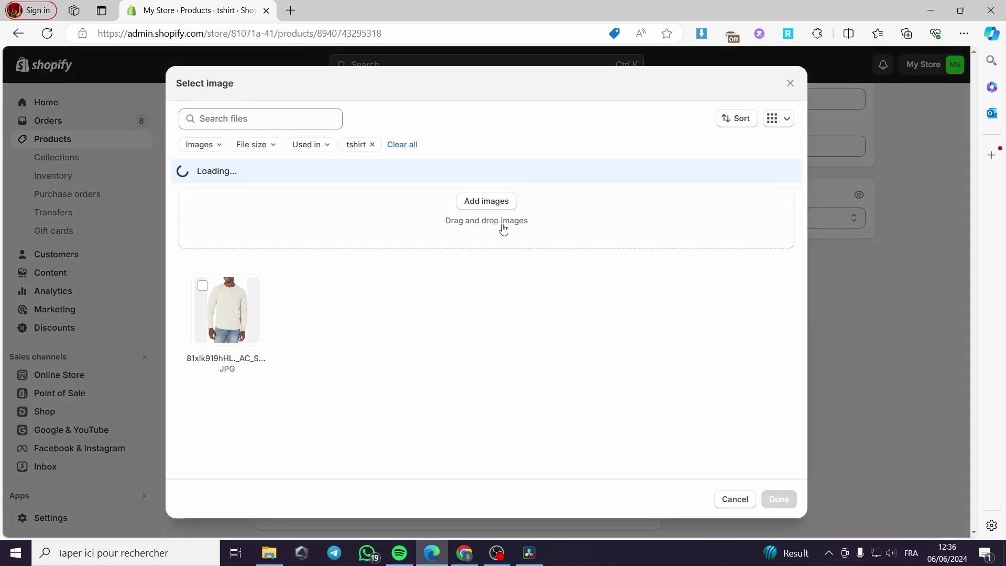
click(497, 206)
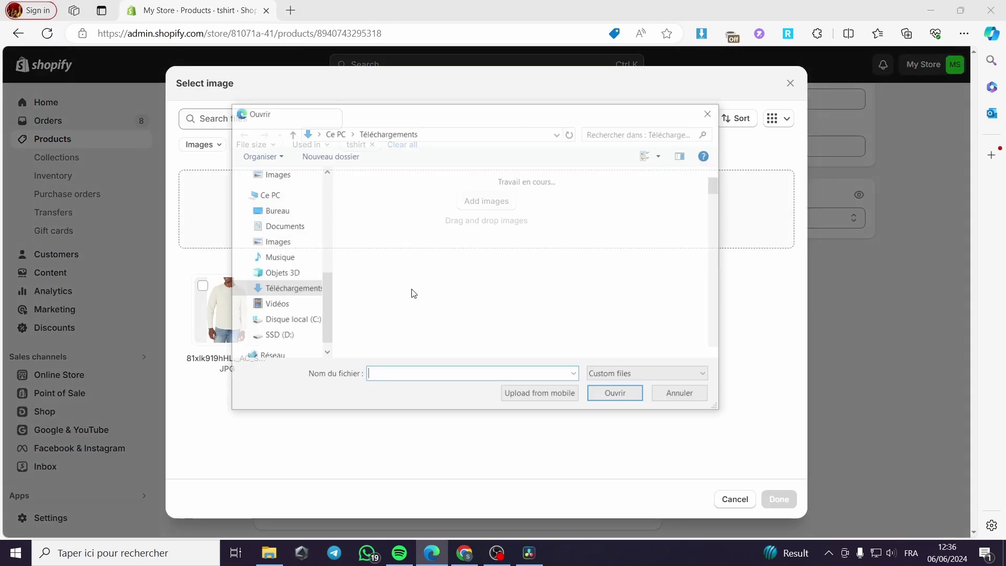
scroll(443, 279, down, 5)
scroll(444, 278, down, 3)
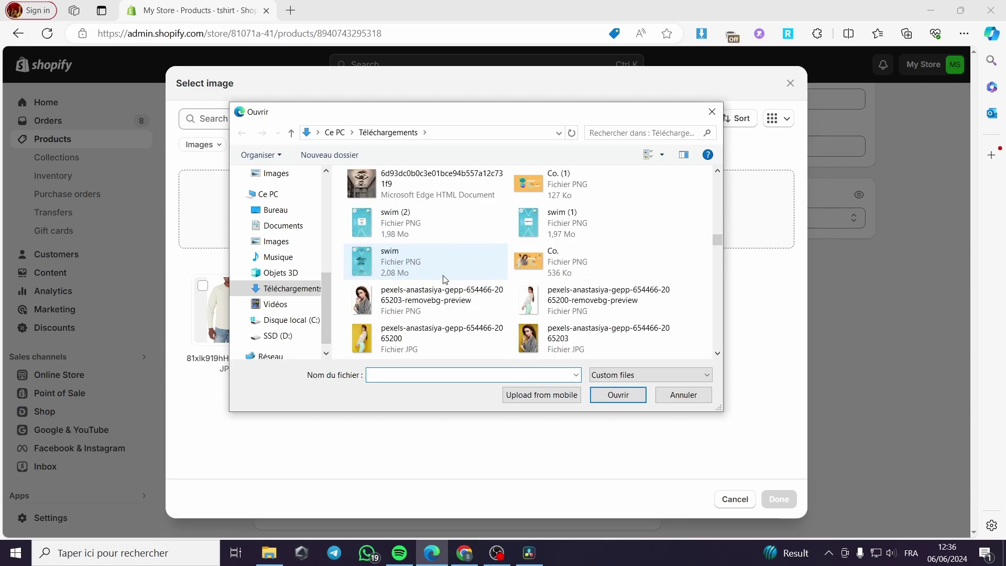
drag(716, 240, 721, 273)
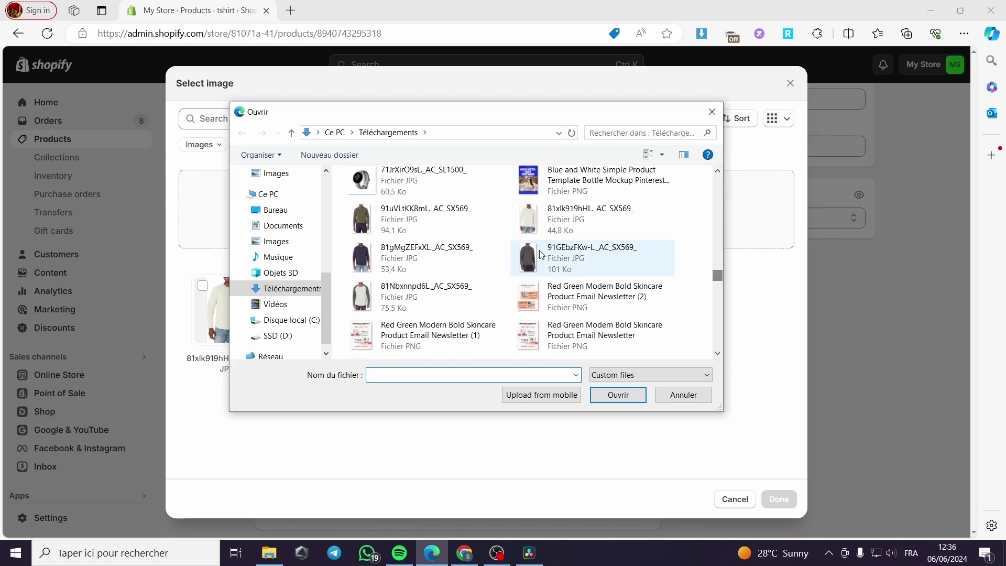
double_click(410, 248)
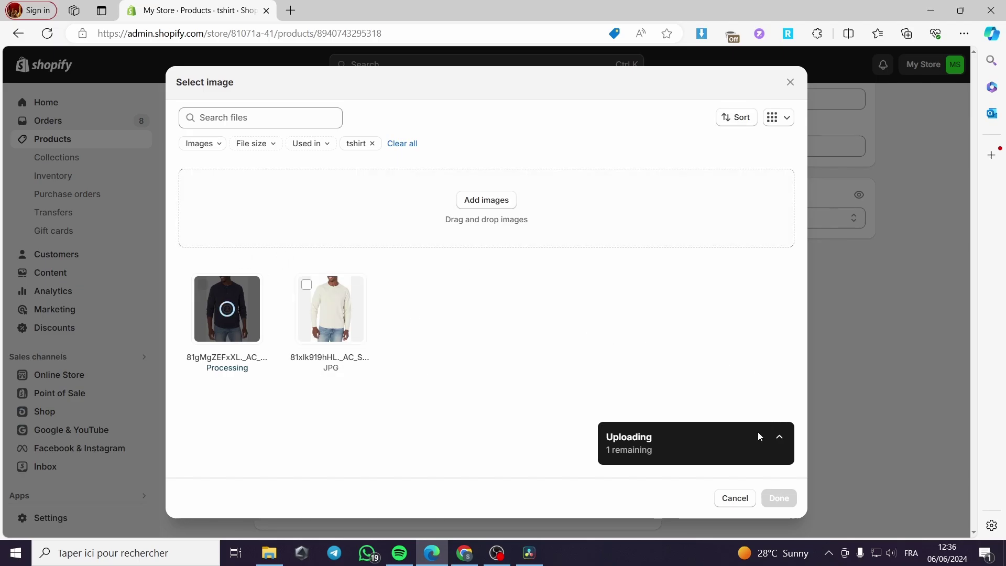
click(781, 498)
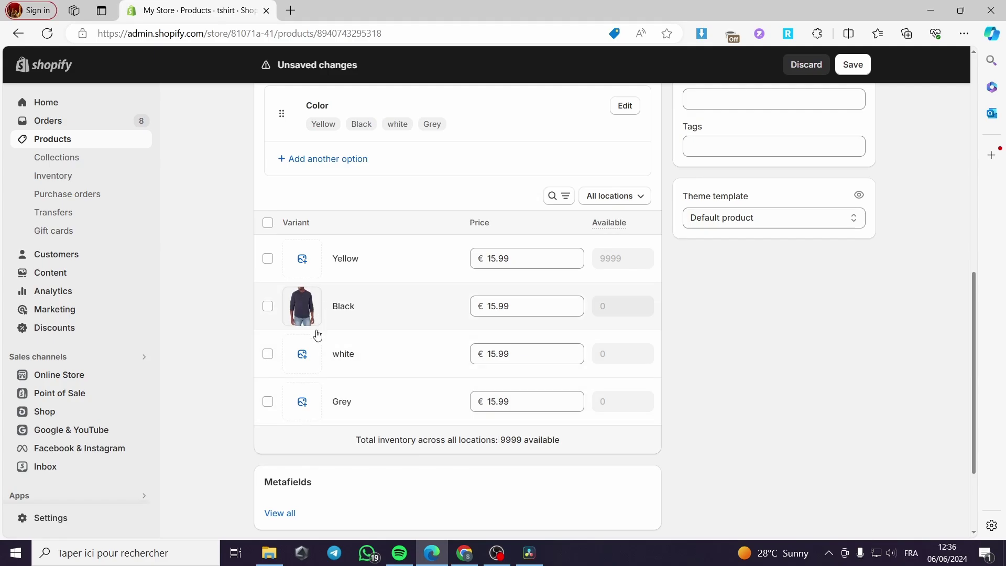
Step: Upload the image 81Nbxnnpd6L._AC_SX569_ from the Téléchargements folder, assign it to the Grey variant, and save the product
click(302, 401)
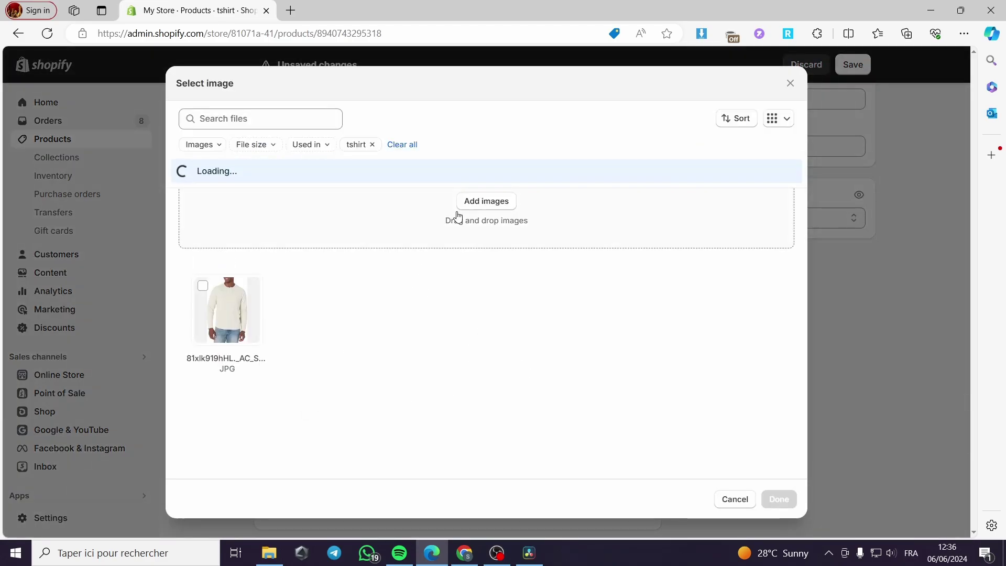
click(457, 216)
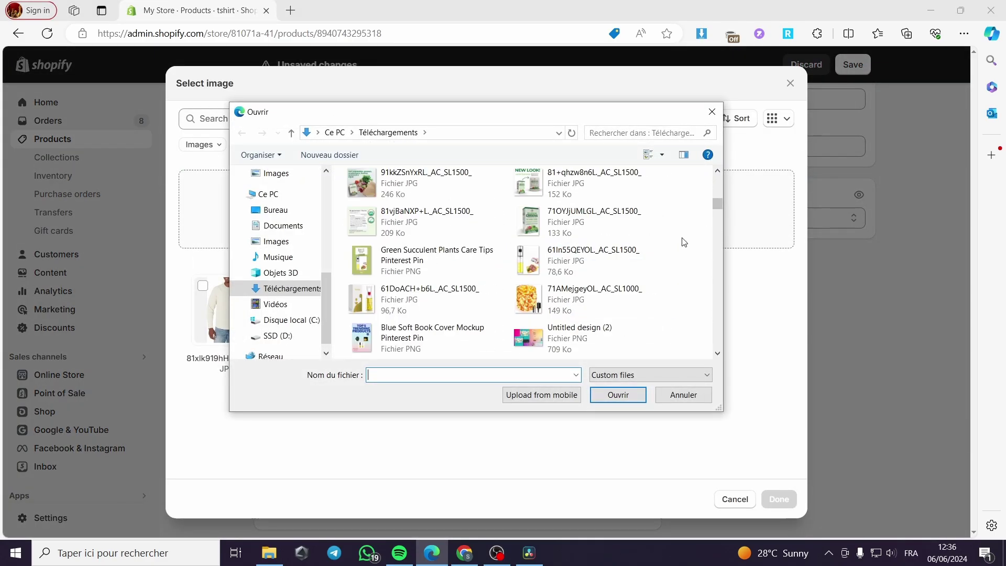
scroll(635, 287, down, 10)
scroll(582, 343, up, 10)
scroll(563, 292, down, 5)
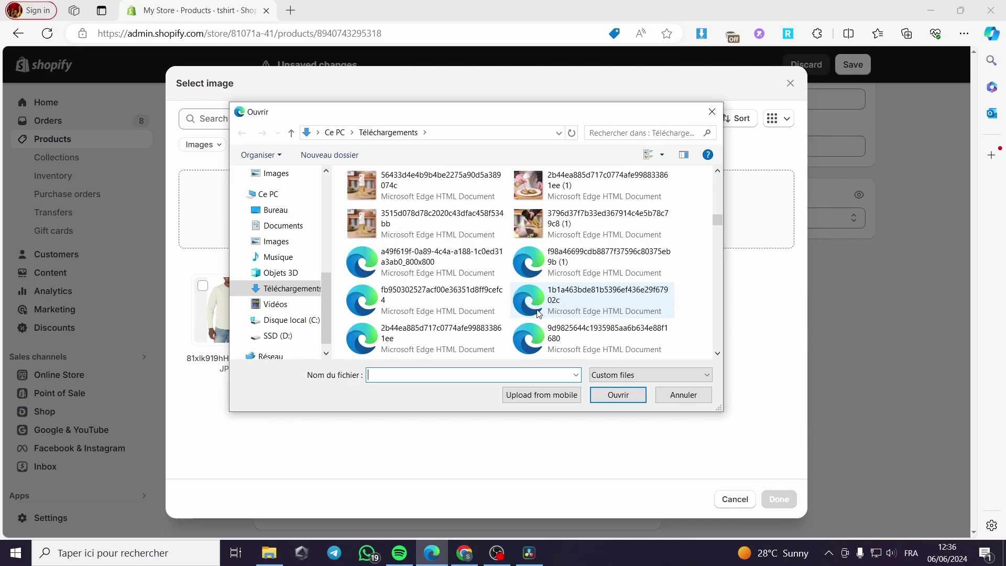
scroll(539, 313, down, 8)
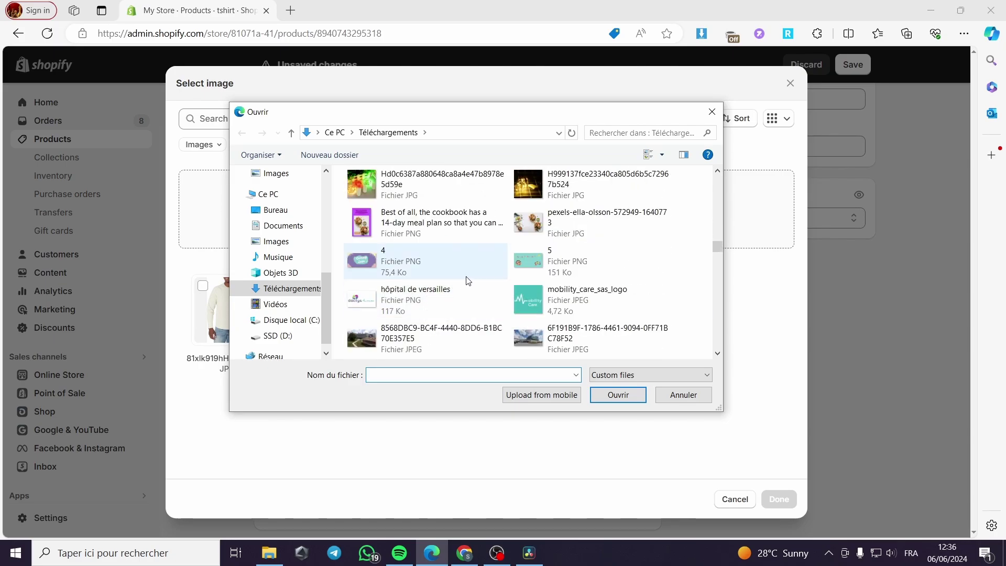
scroll(472, 280, down, 10)
scroll(488, 289, down, 3)
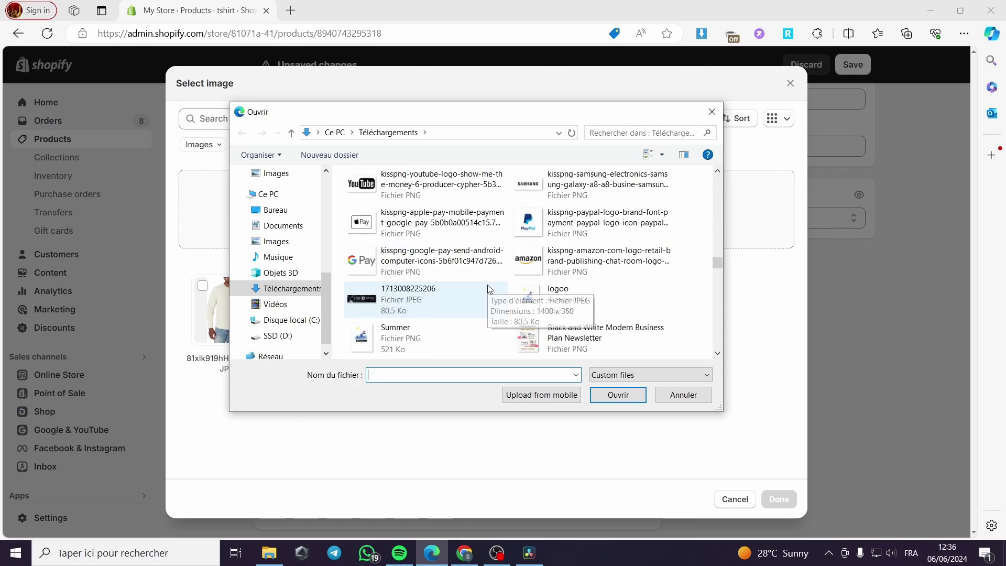
scroll(488, 289, down, 10)
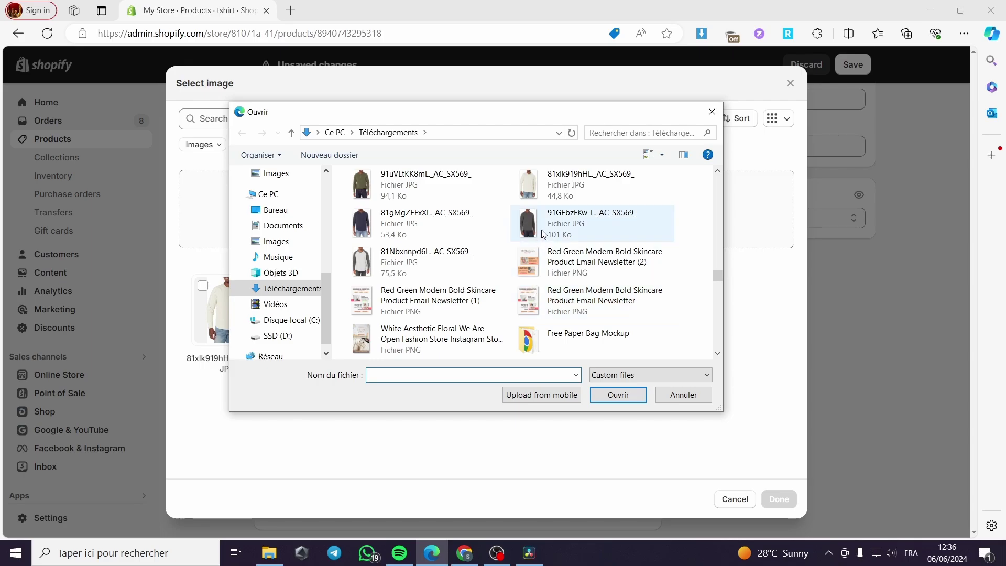
click(424, 261)
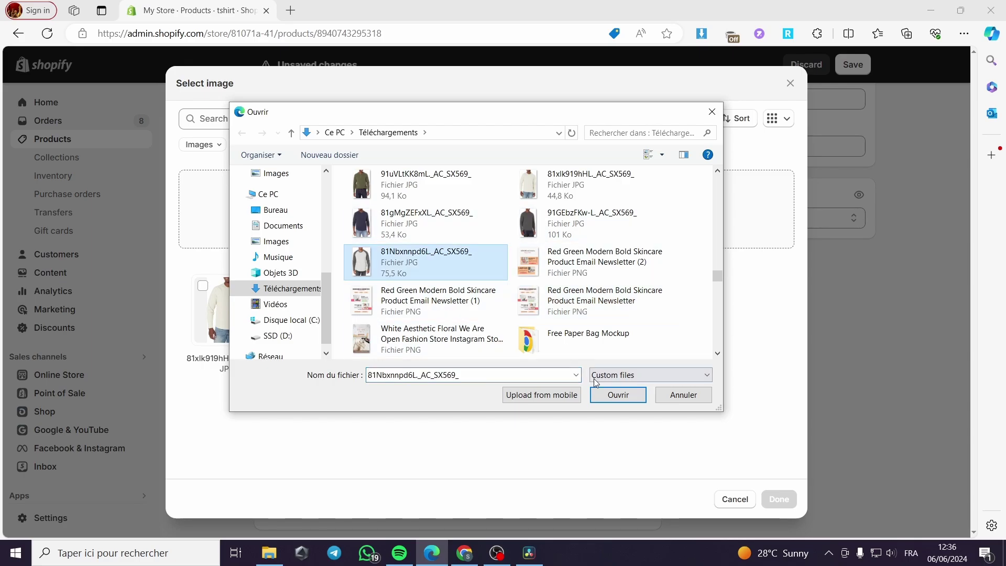
click(614, 394)
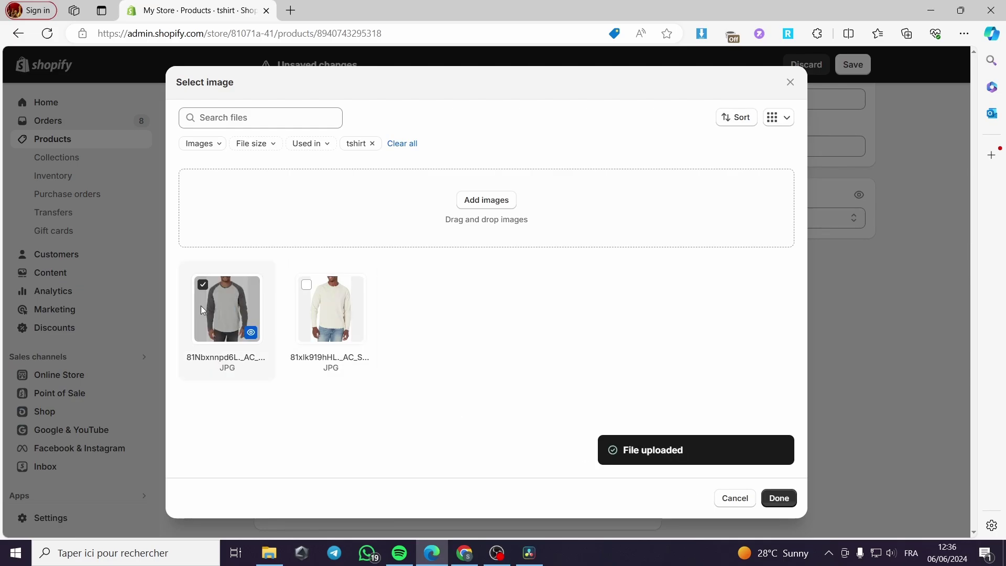
click(779, 498)
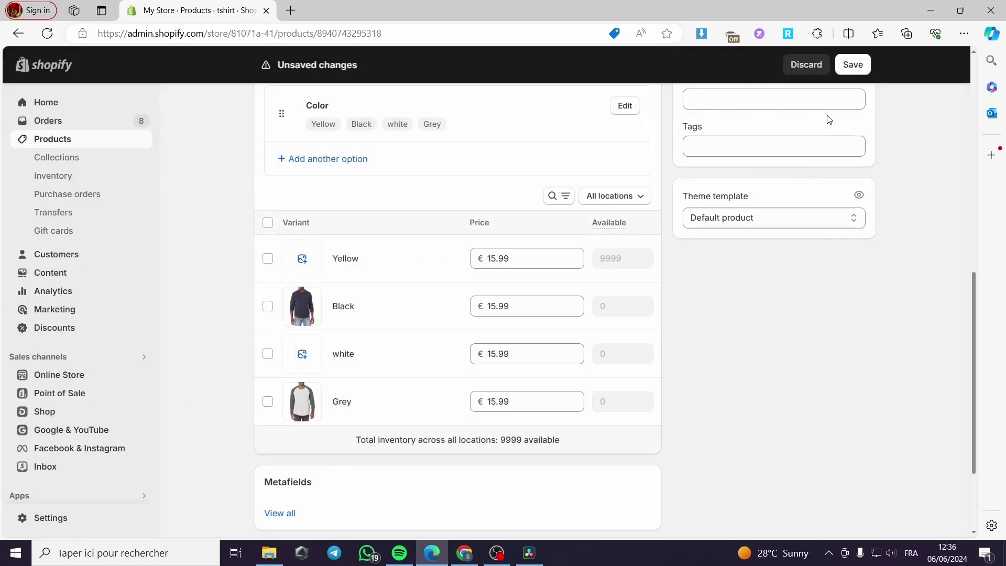
click(853, 64)
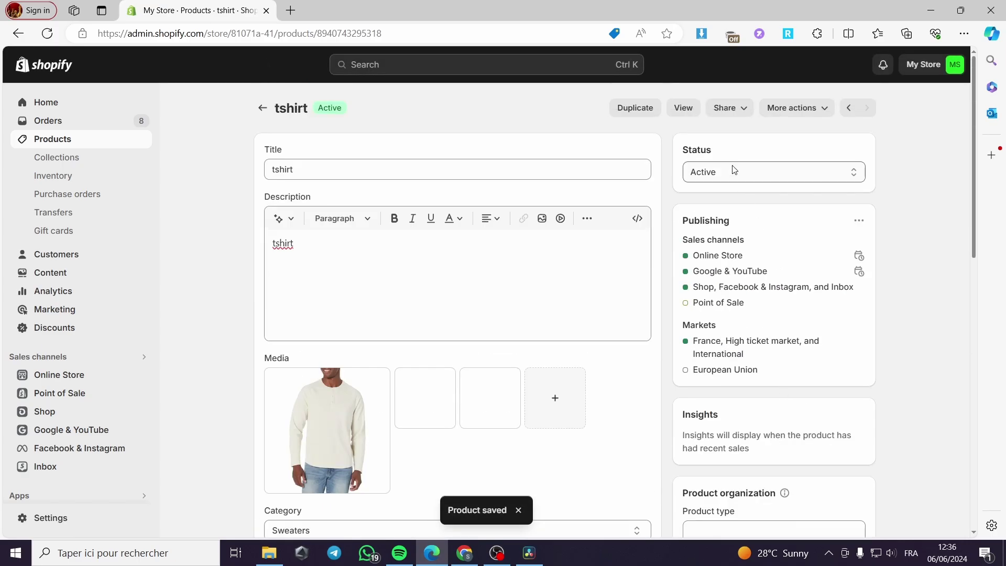
Step: View the tshirt page in the online store, check the images for Black, Yellow, white and Grey, and return to the admin
click(684, 108)
scroll(574, 277, down, 3)
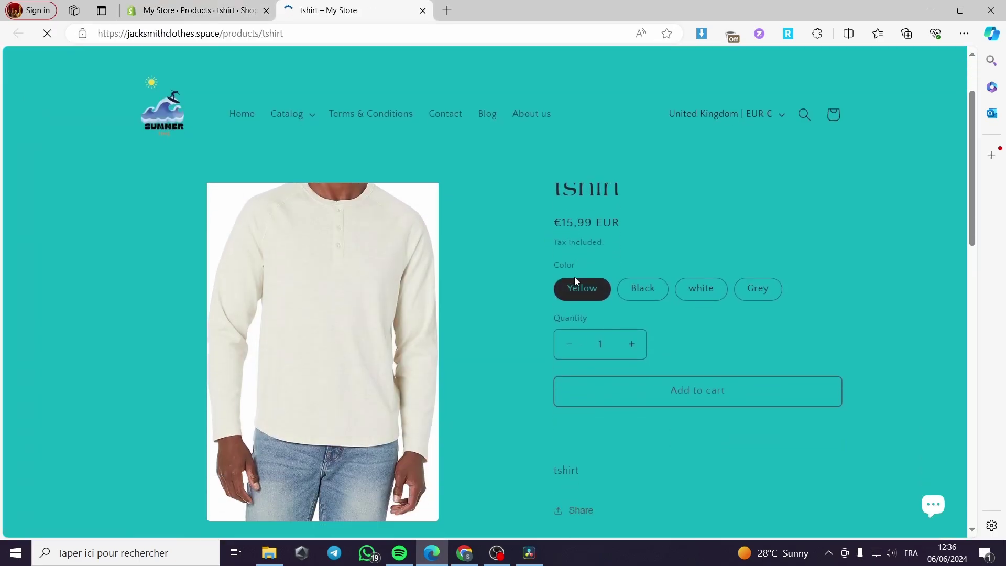
click(642, 250)
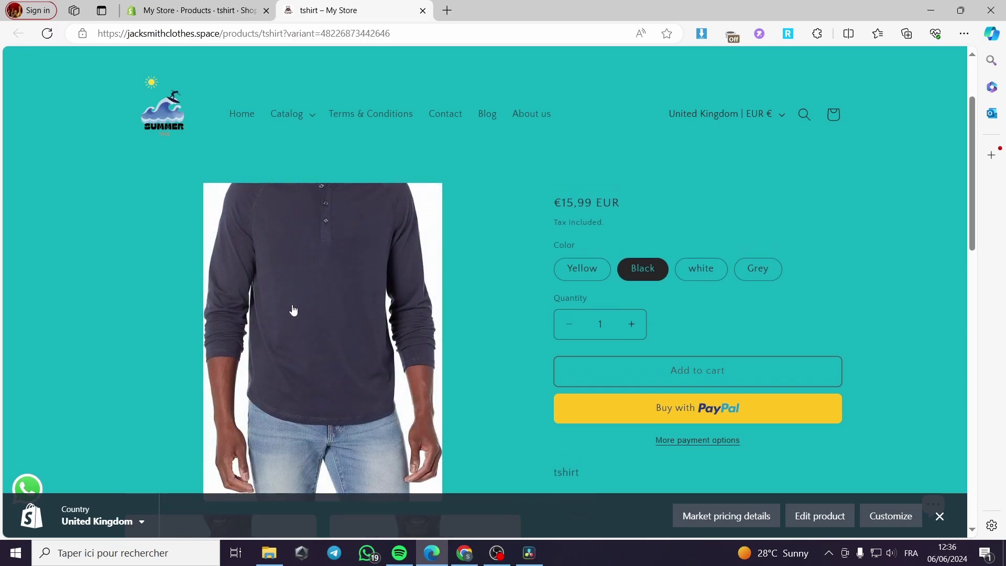
scroll(545, 361, up, 2)
click(581, 381)
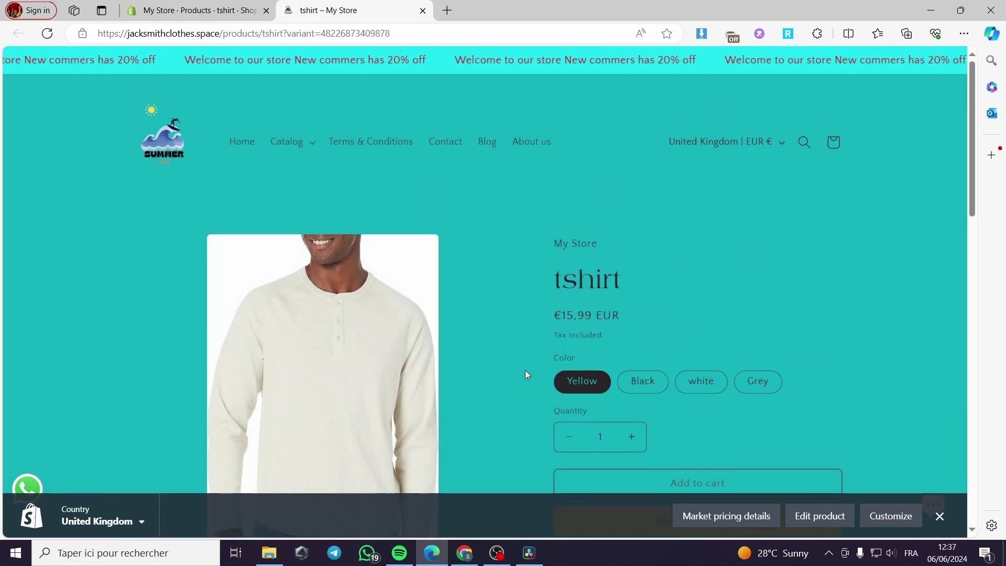
click(708, 390)
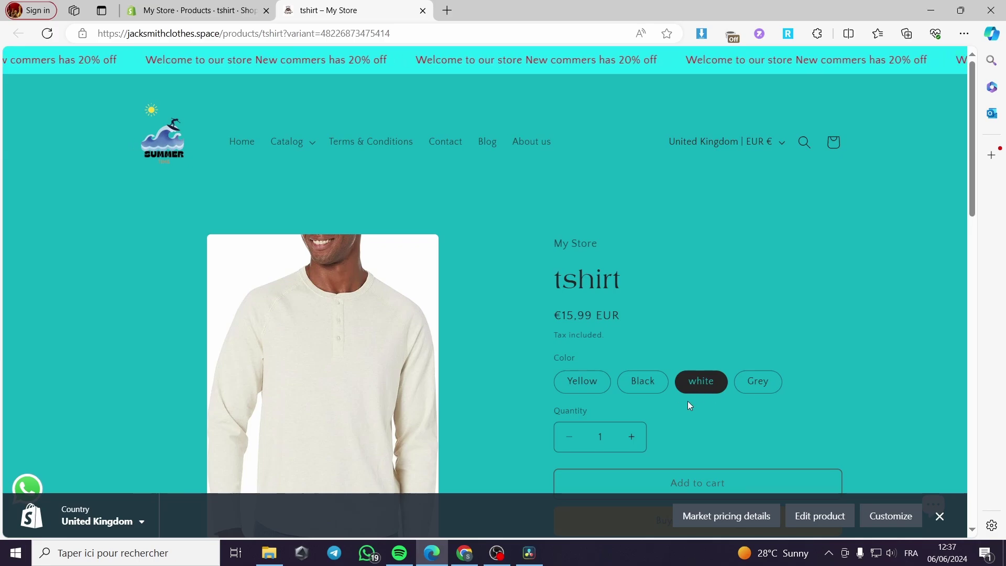
click(764, 384)
scroll(448, 369, down, 3)
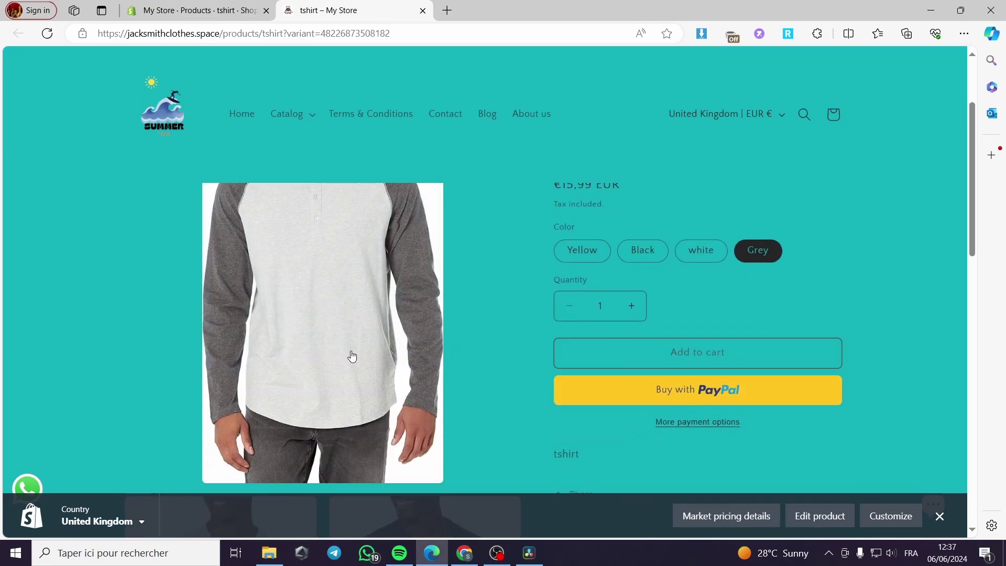
click(940, 516)
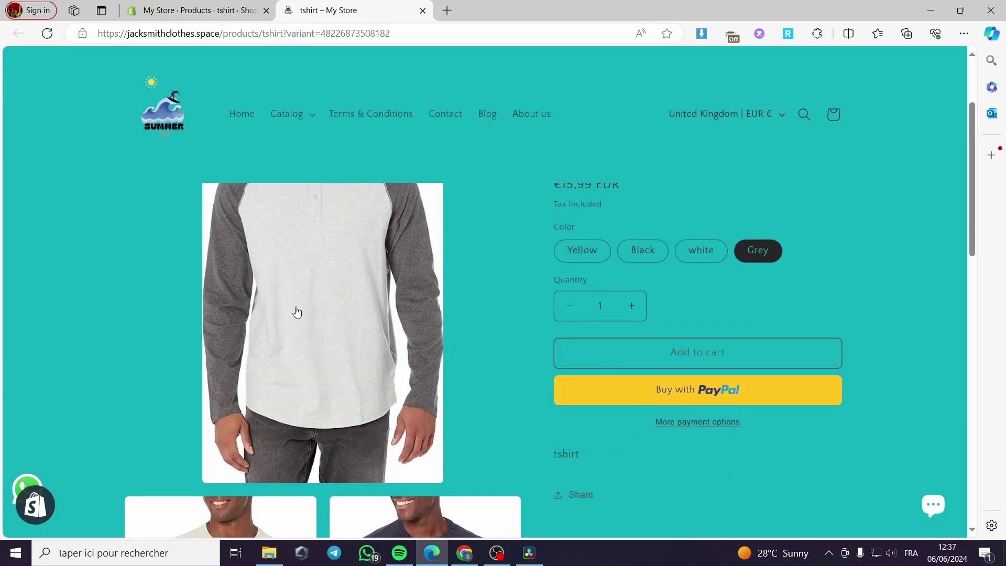
scroll(384, 350, down, 1)
scroll(416, 174, up, 4)
click(199, 10)
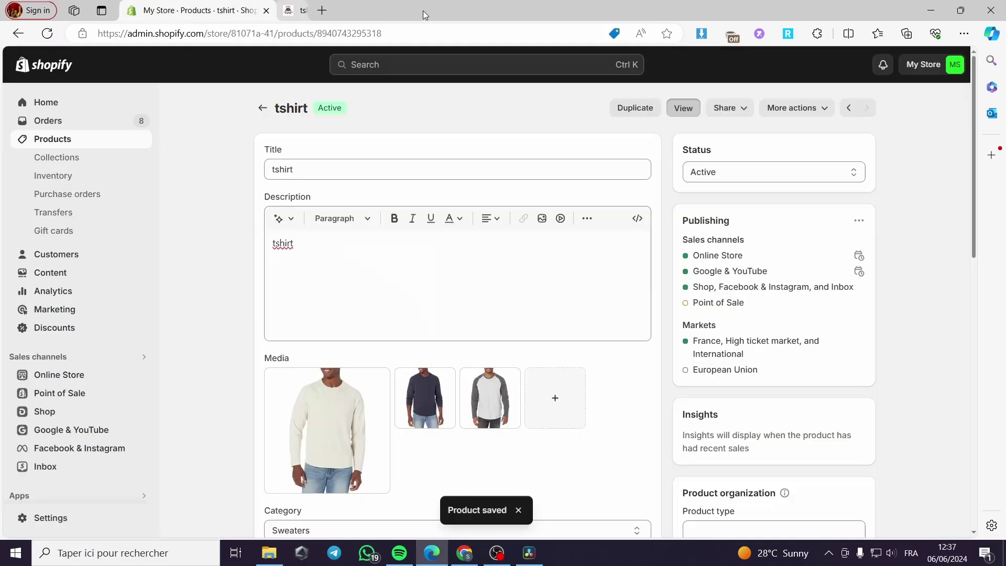
Step: From the admin home, search the Shopify App Store for "glo color" and open the GLO Color Swatch,Variant Image listing
click(46, 102)
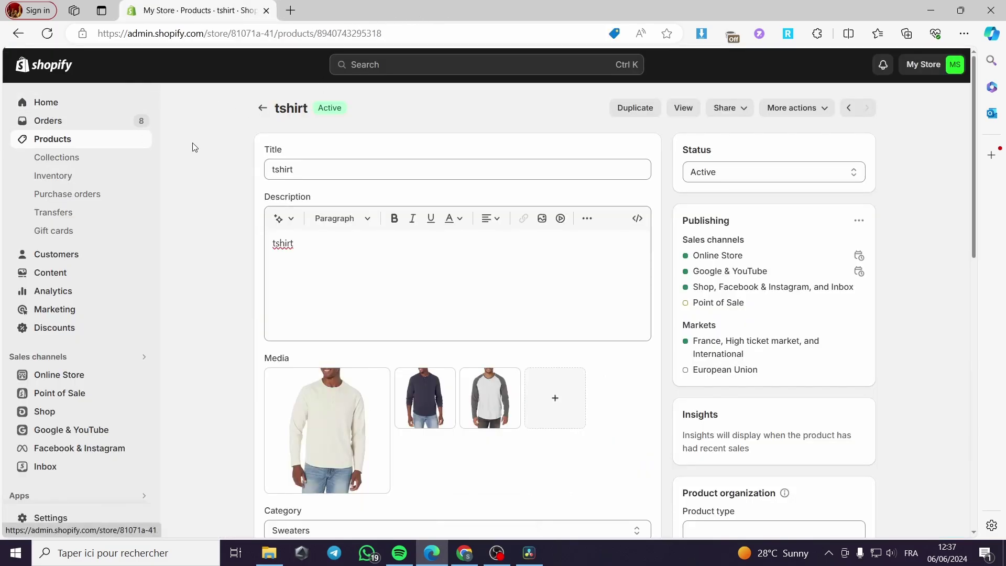
click(382, 63)
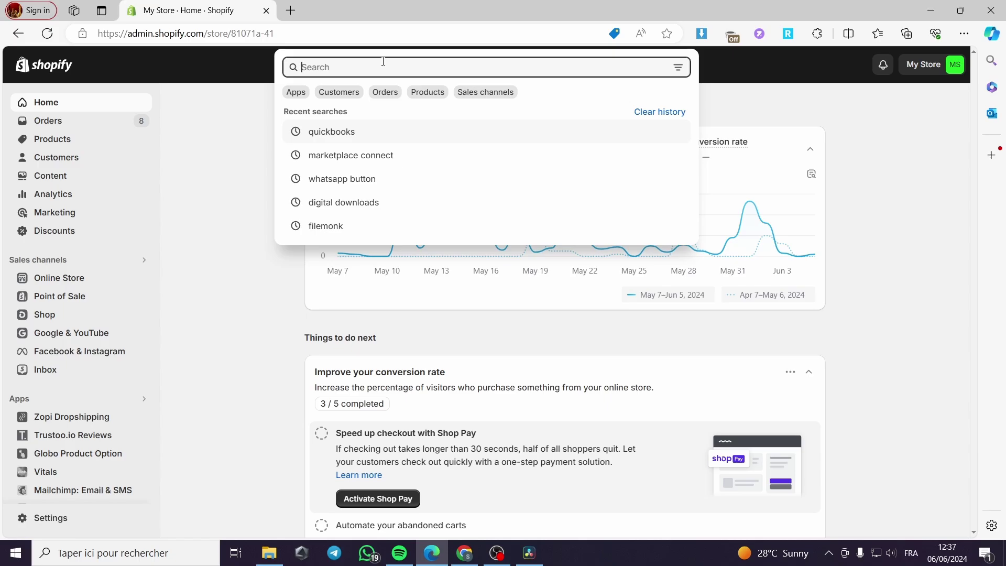
text(glo)
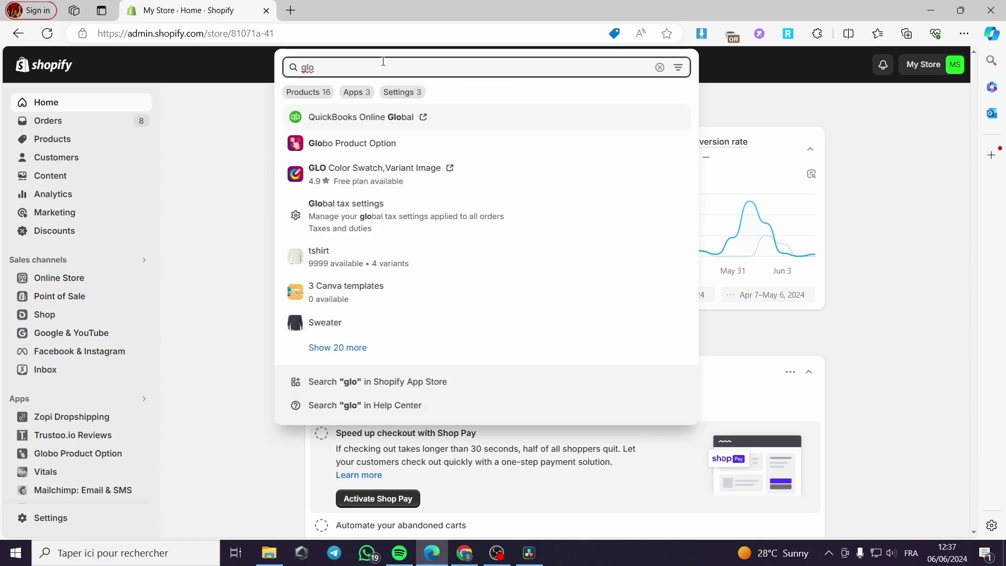
text( color)
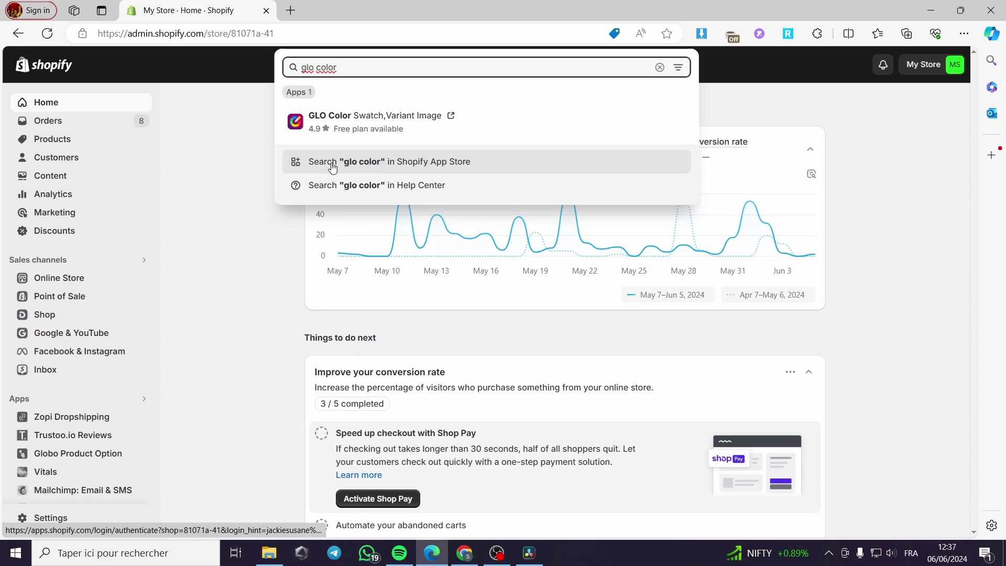
click(414, 170)
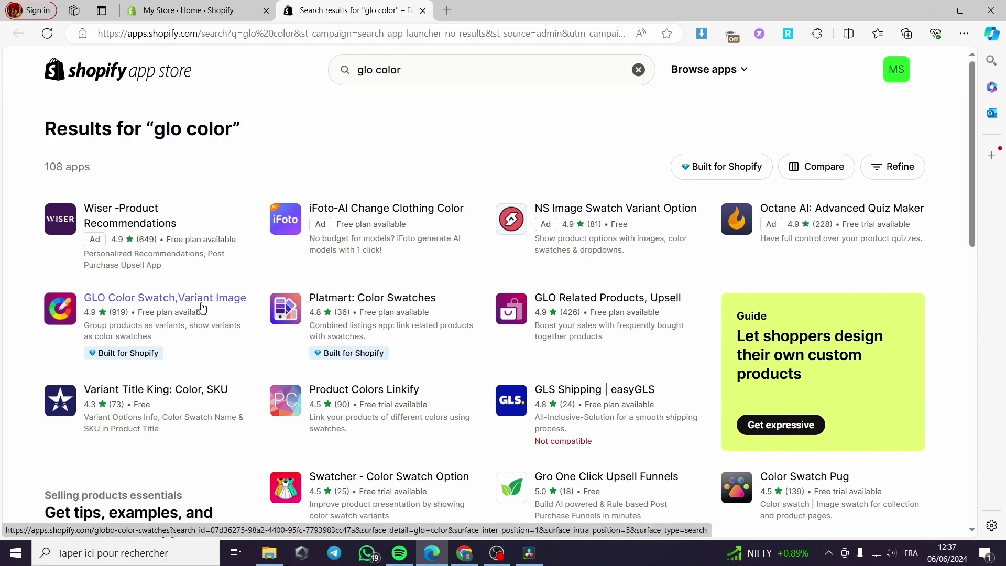
click(160, 302)
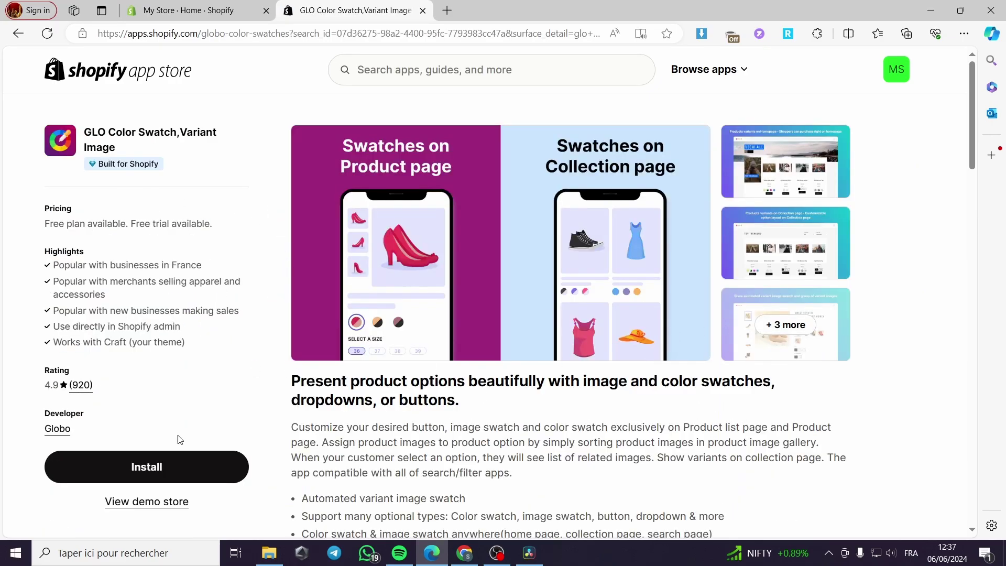
Step: Install the GLO Color Swatch app, approving its access to the store data, and reload the app's page
click(148, 468)
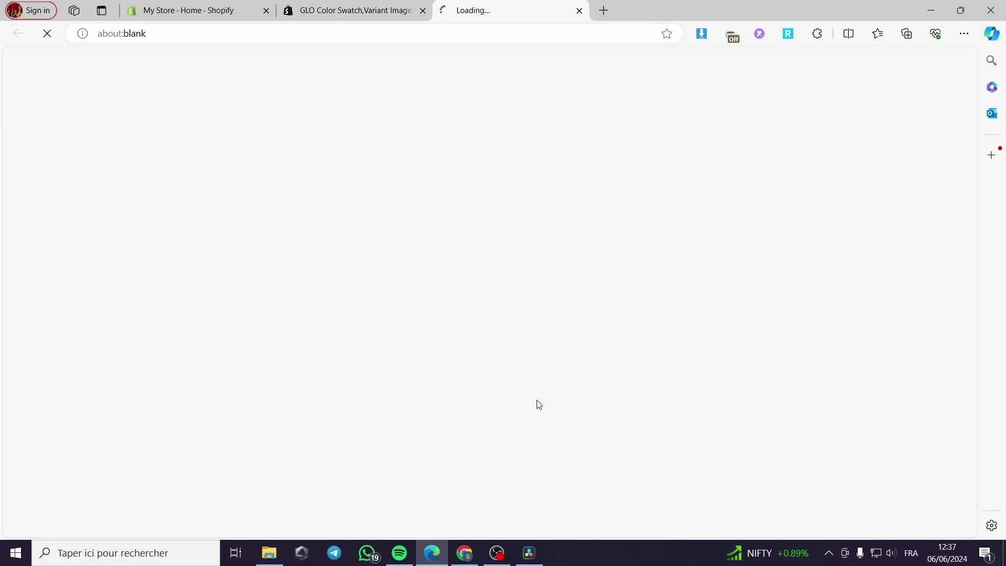
click(411, 10)
click(423, 11)
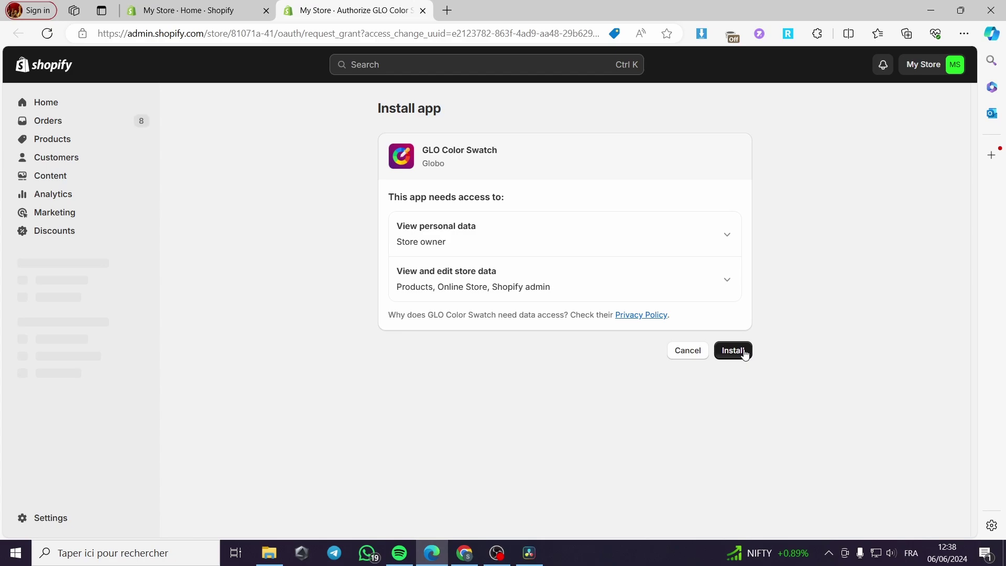
click(745, 354)
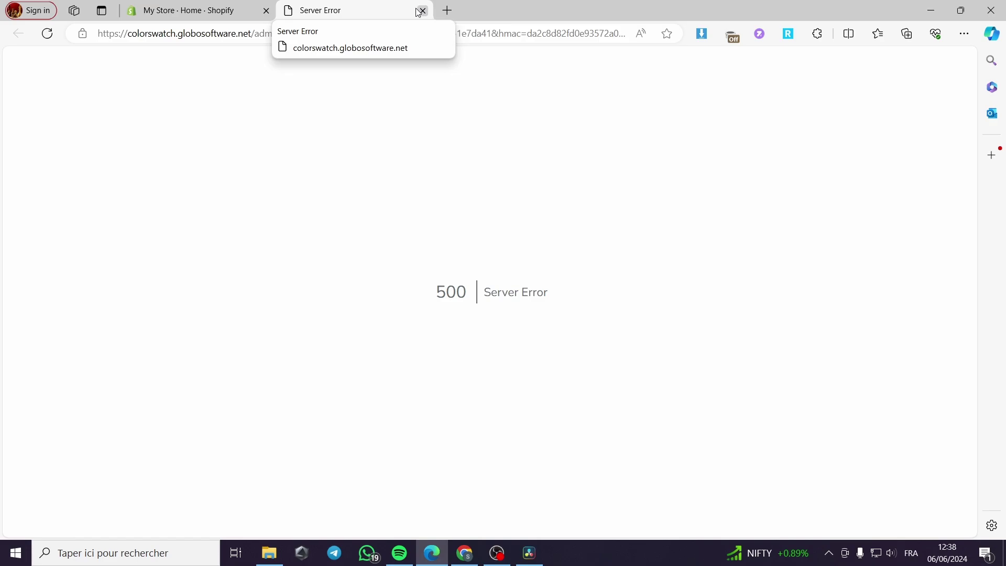
key(ctrl+shift+Tab)
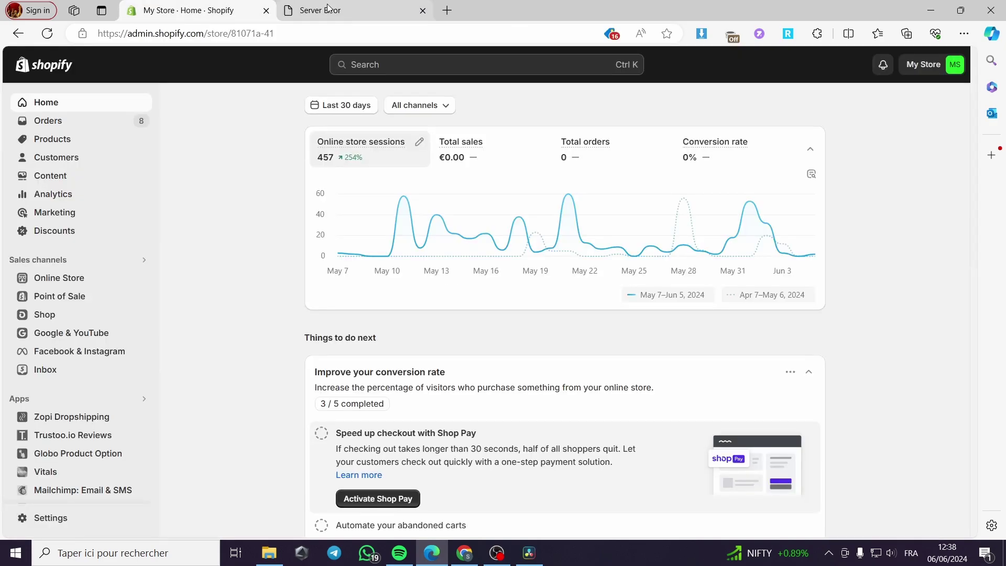
click(376, 14)
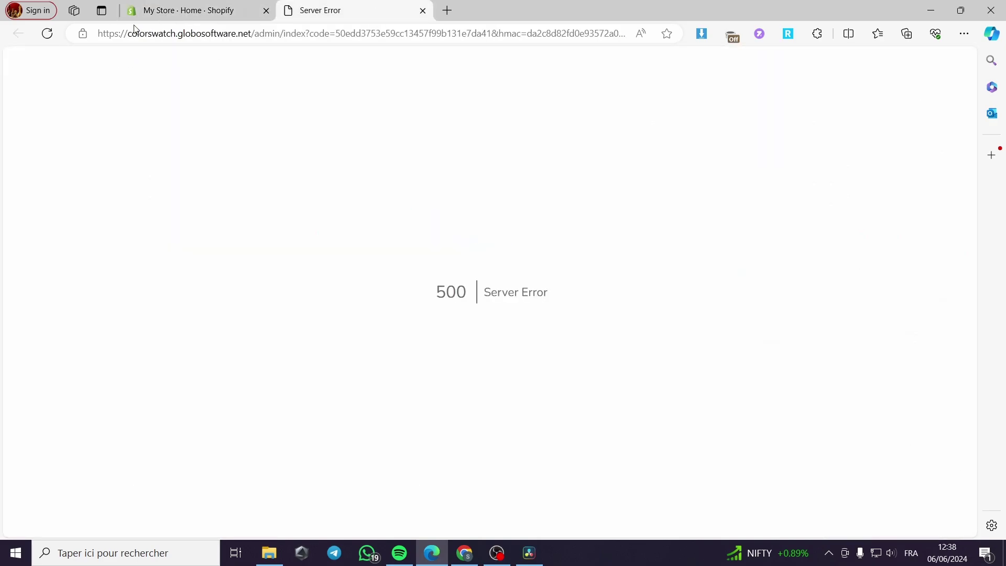
click(46, 34)
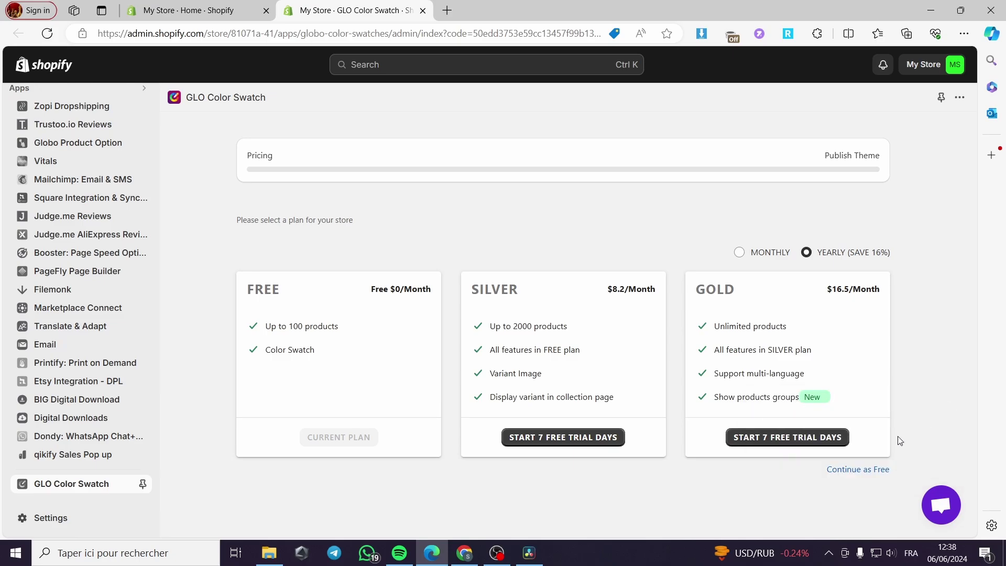
Step: Continue with the Free plan, declining the premium trial, and choose Craft (live theme) as the theme for the app embed
click(852, 474)
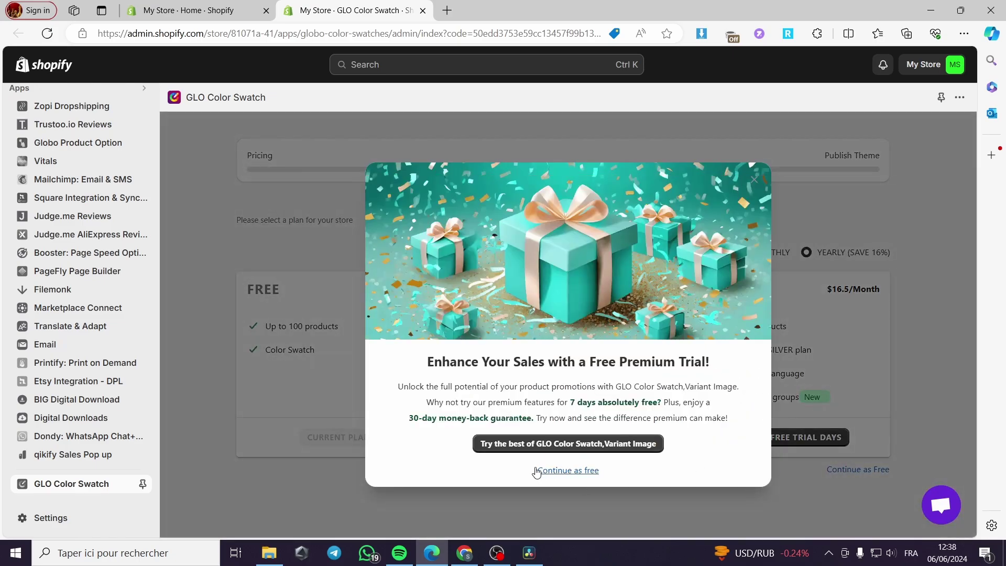
click(568, 471)
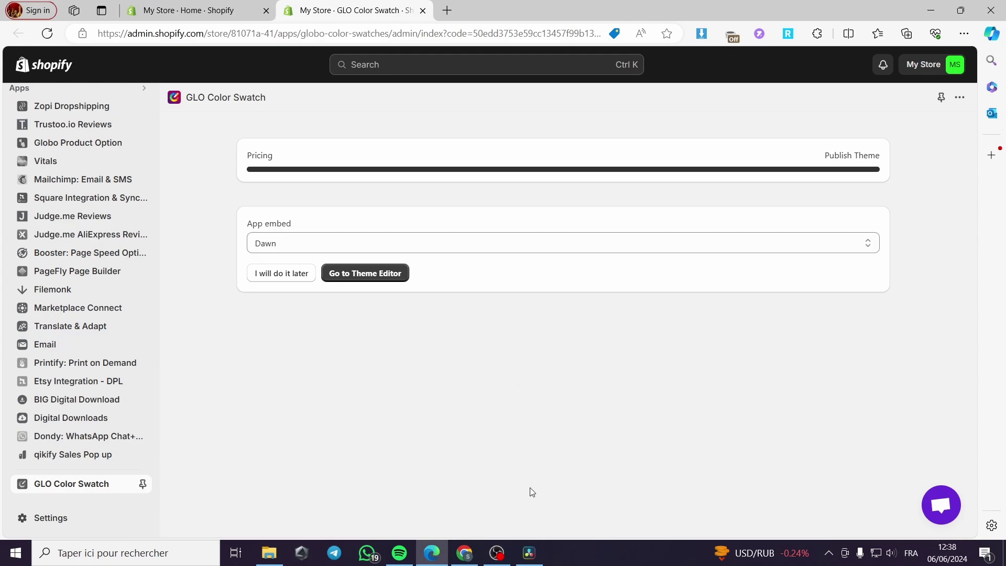
click(433, 254)
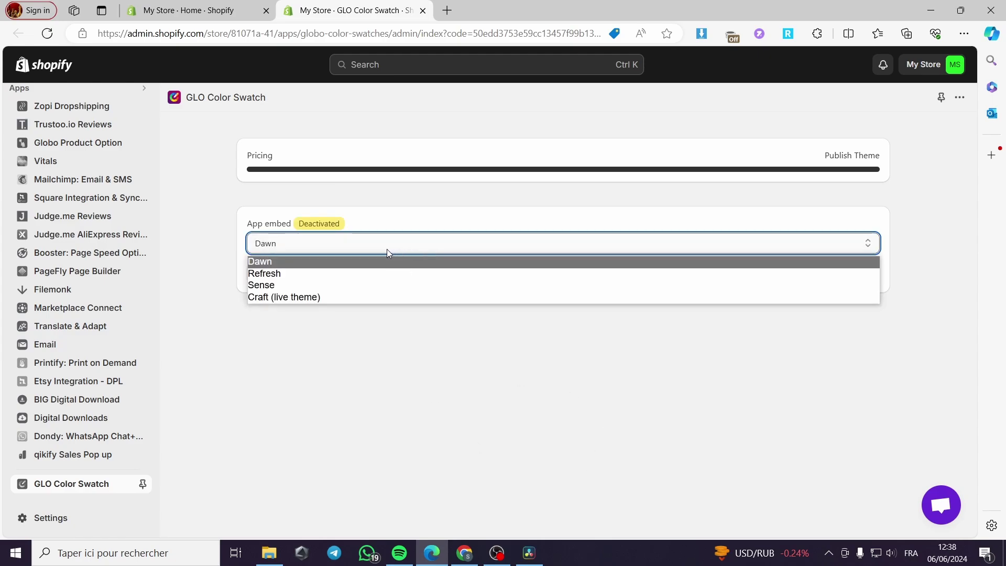
click(262, 262)
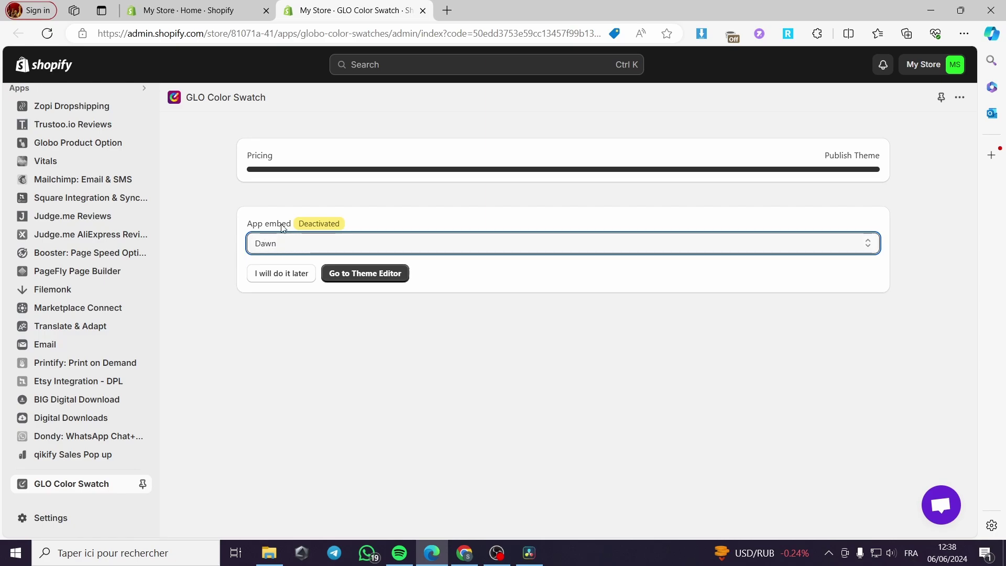
click(286, 242)
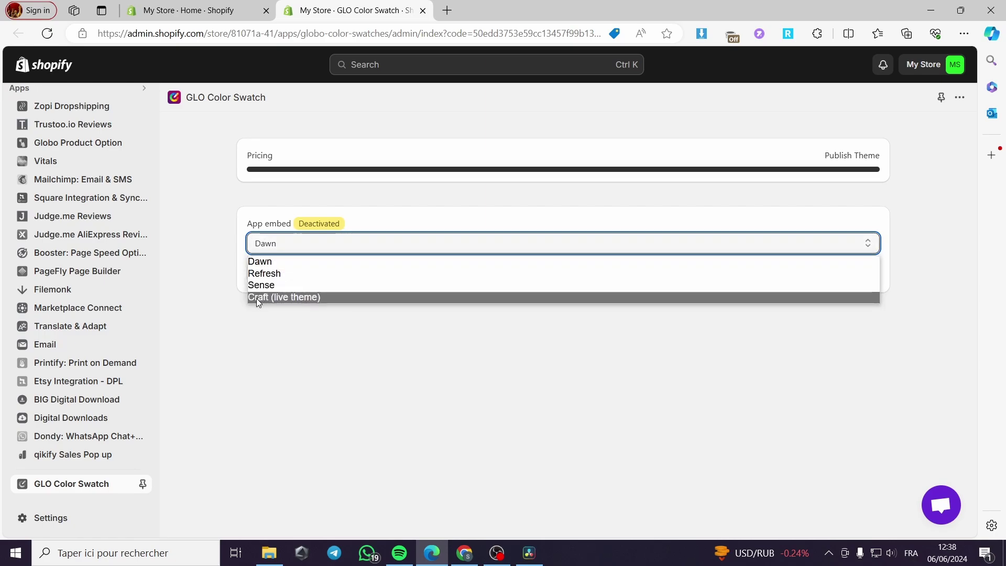
click(301, 298)
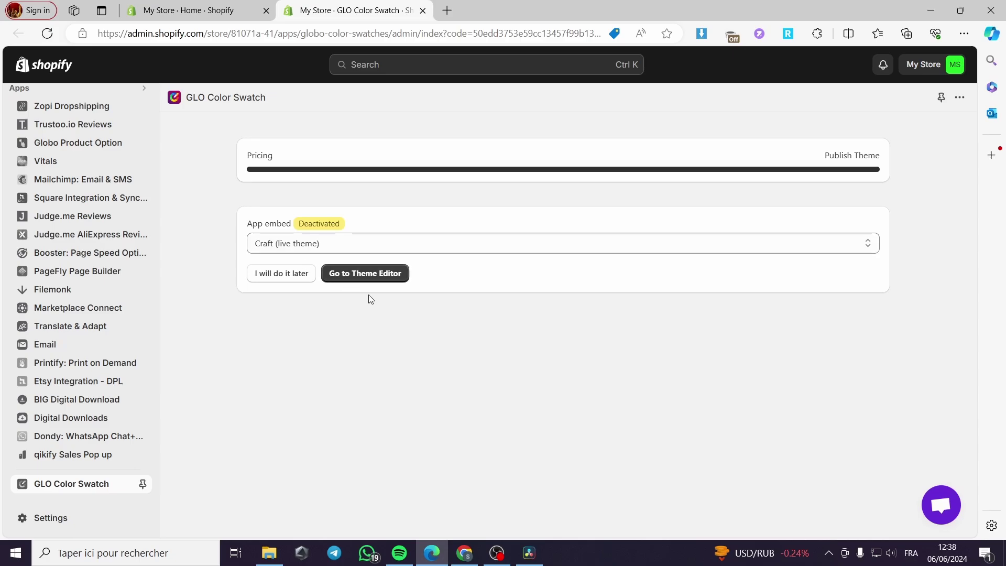
Step: Activate the Globo Color Swatch app embed in the Craft theme editor, save the theme and return to the app's options
click(361, 278)
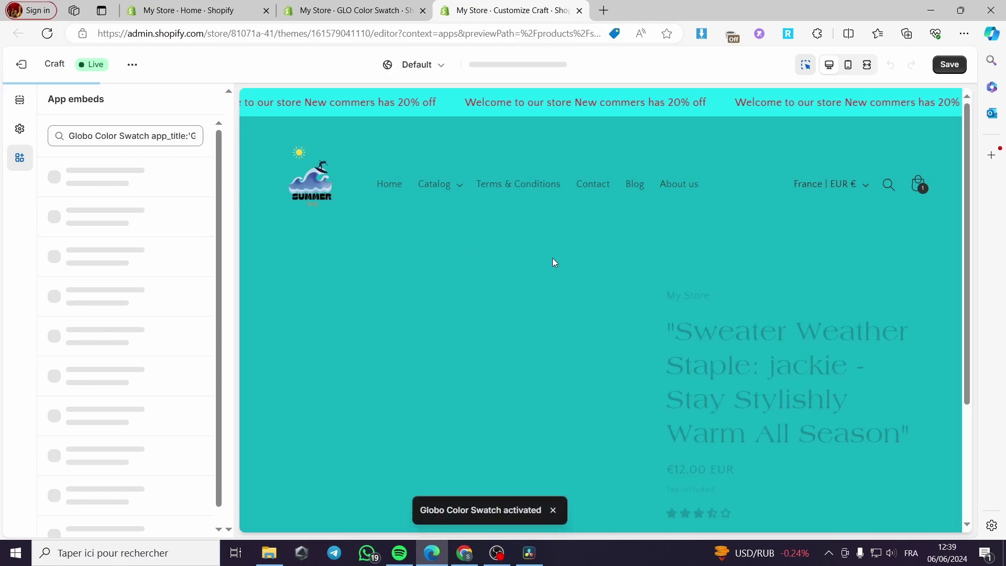
scroll(694, 421, down, 3)
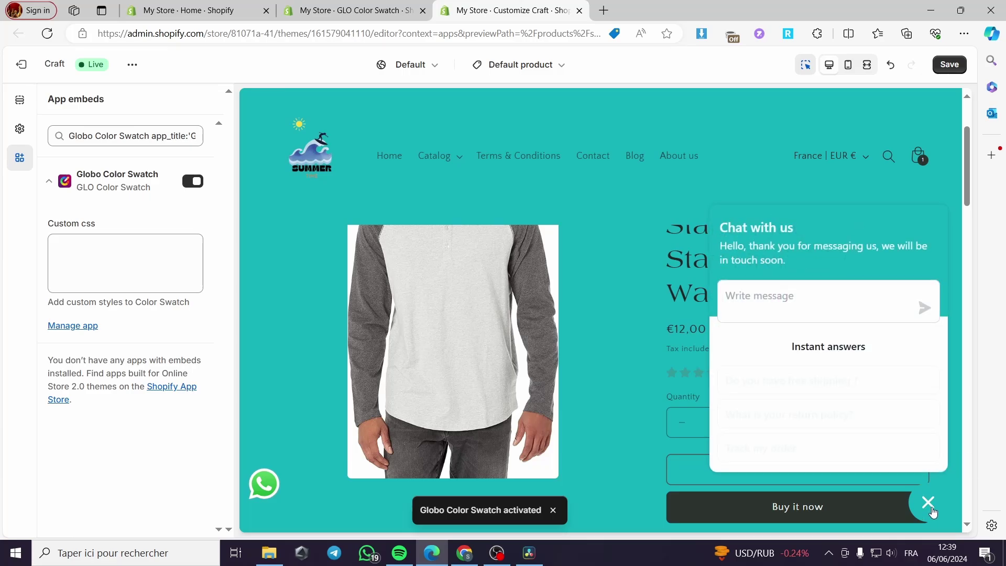
scroll(828, 354, down, 1)
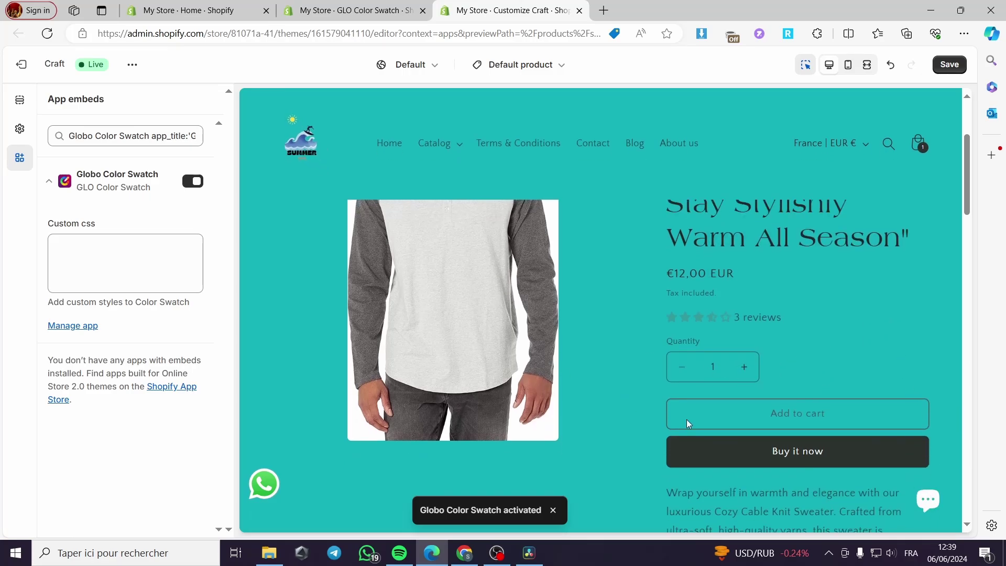
click(948, 65)
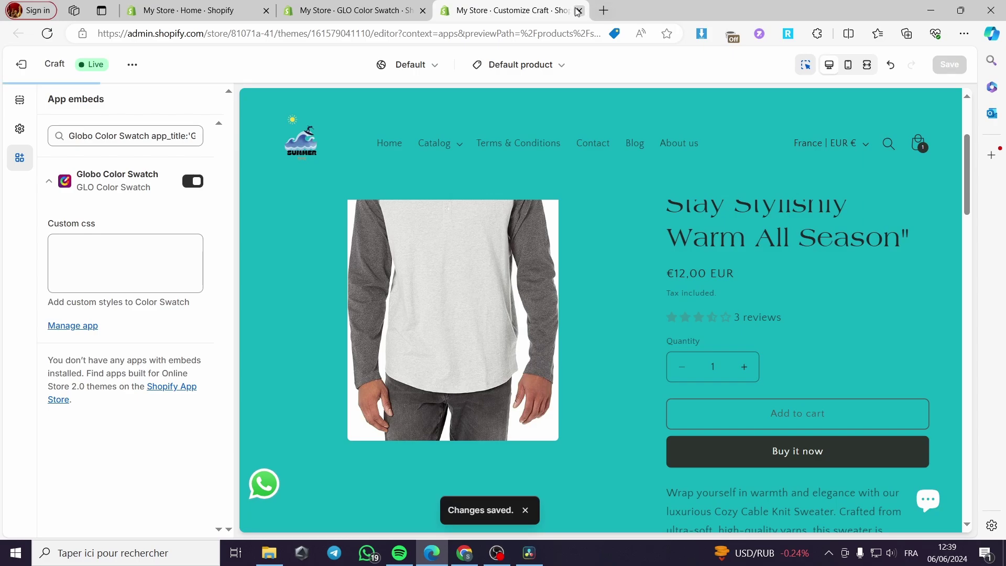
click(579, 10)
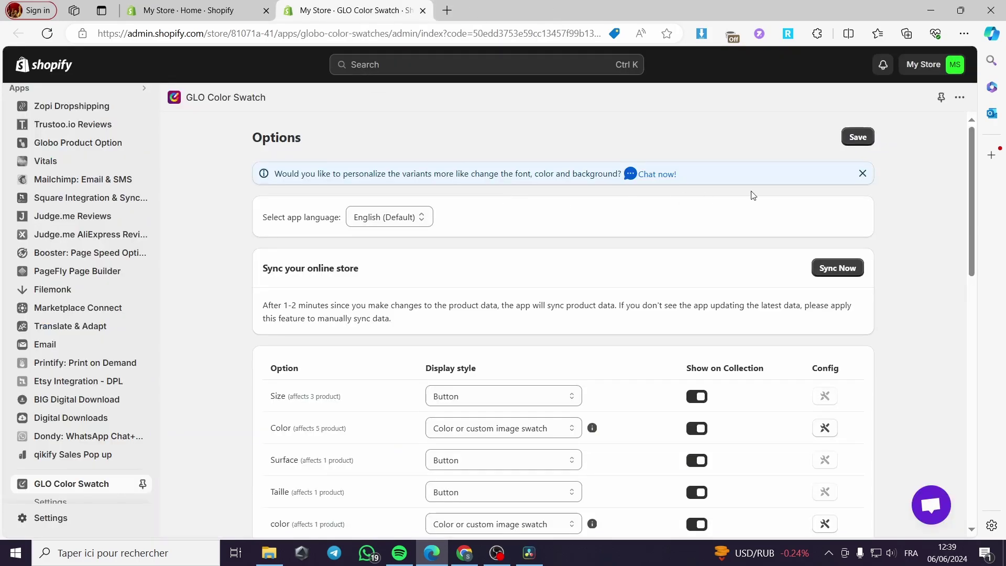
Step: Save the GLO Color Swatch options and sync the online store's product data
click(868, 138)
scroll(648, 195, down, 2)
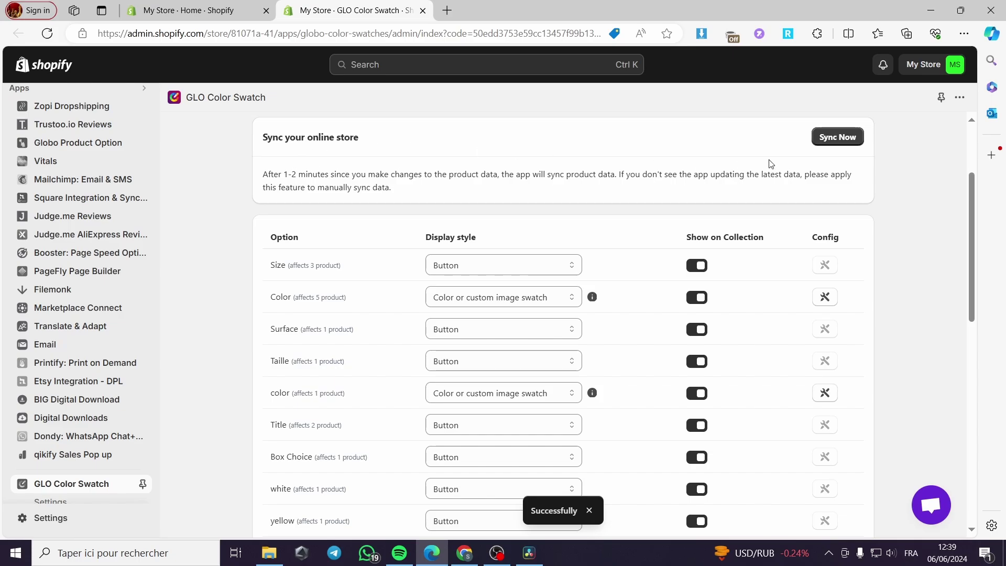
click(844, 136)
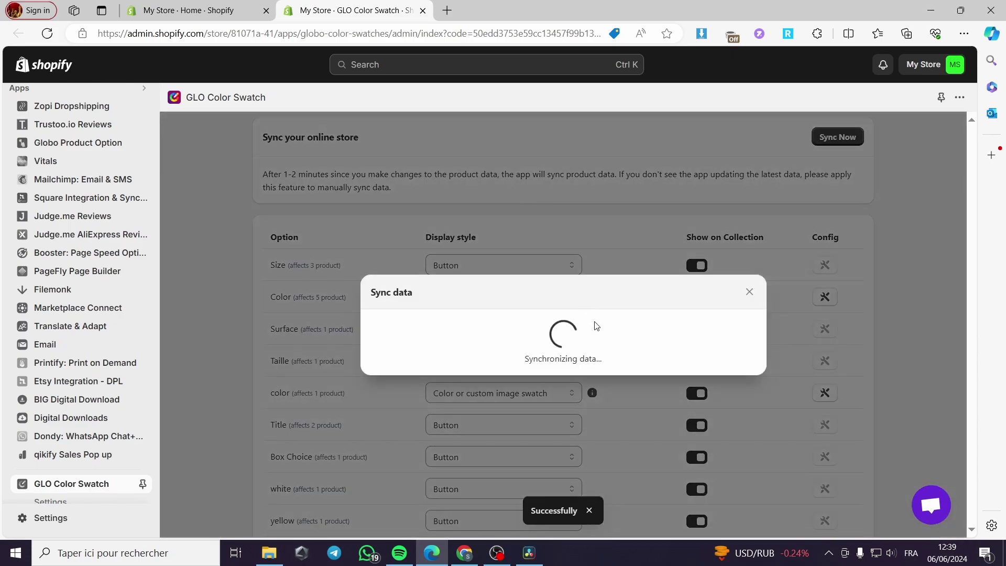
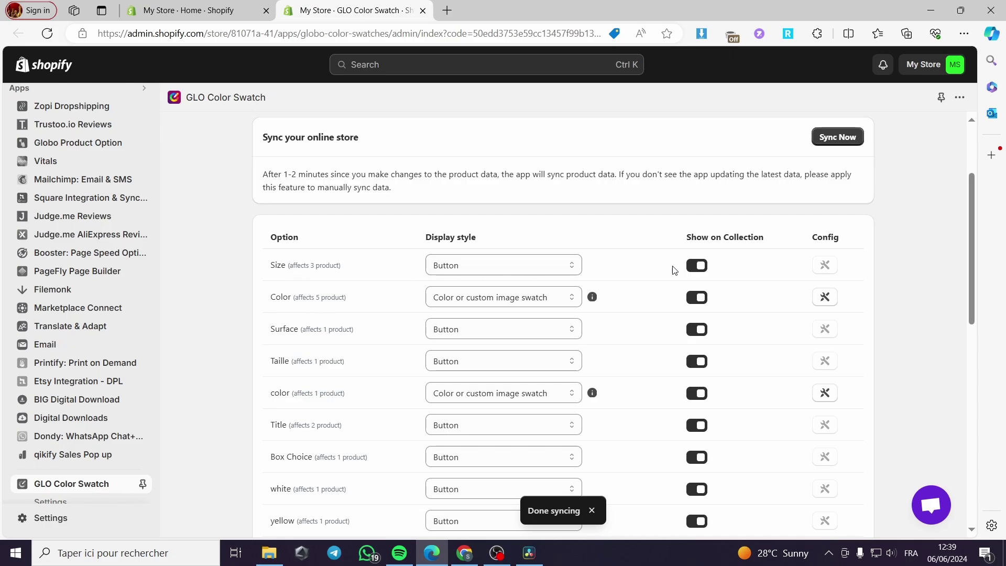
Step: Turn off Show on Collection for the Size, Surface, Taille, Title and Box Choice options
click(701, 269)
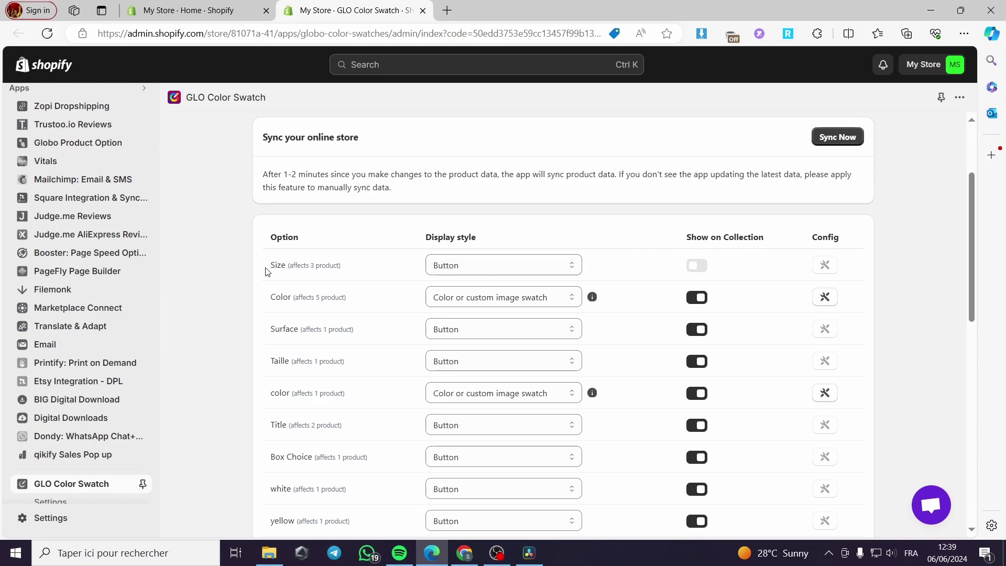
click(700, 334)
click(699, 362)
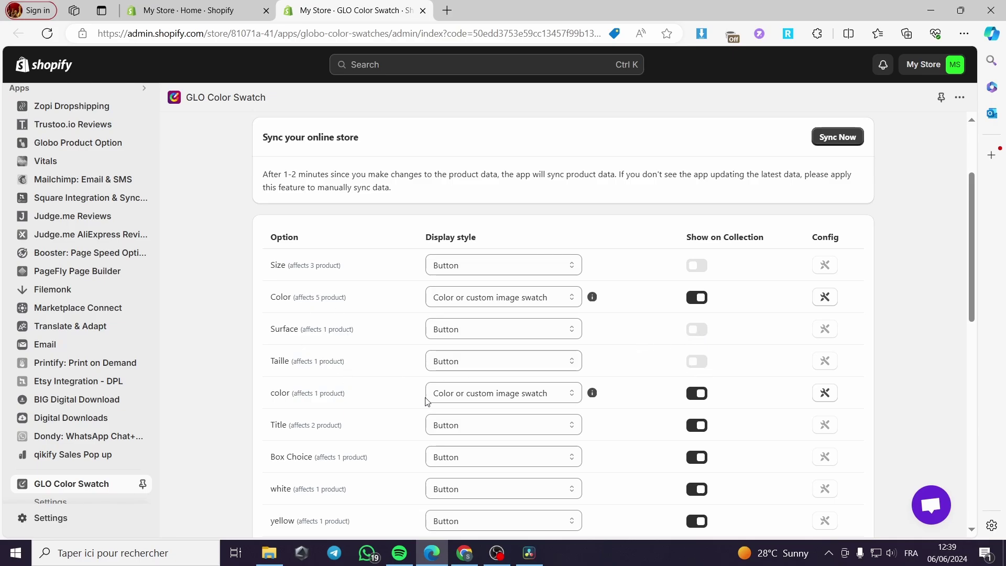
click(701, 425)
scroll(702, 366, down, 2)
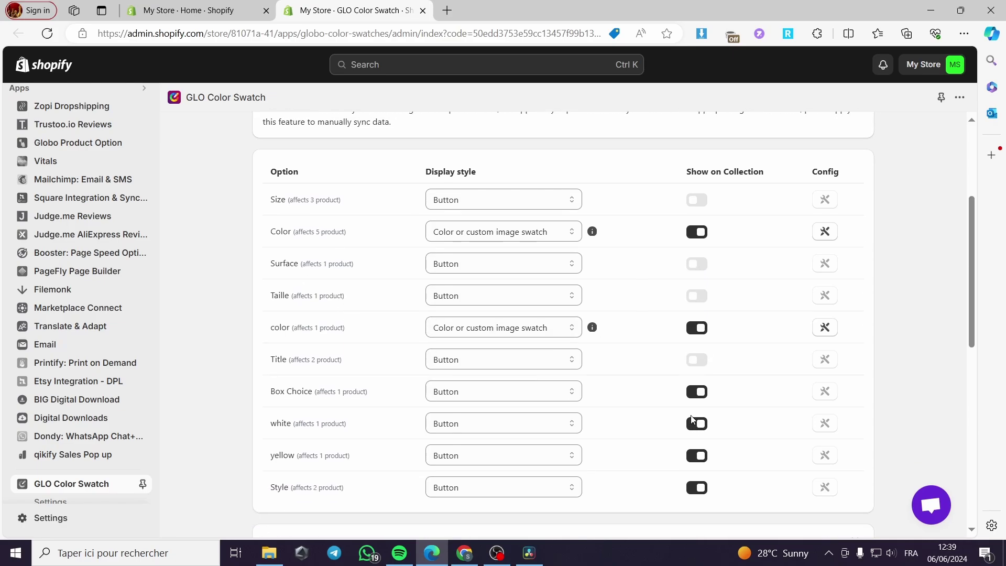
click(701, 327)
click(700, 361)
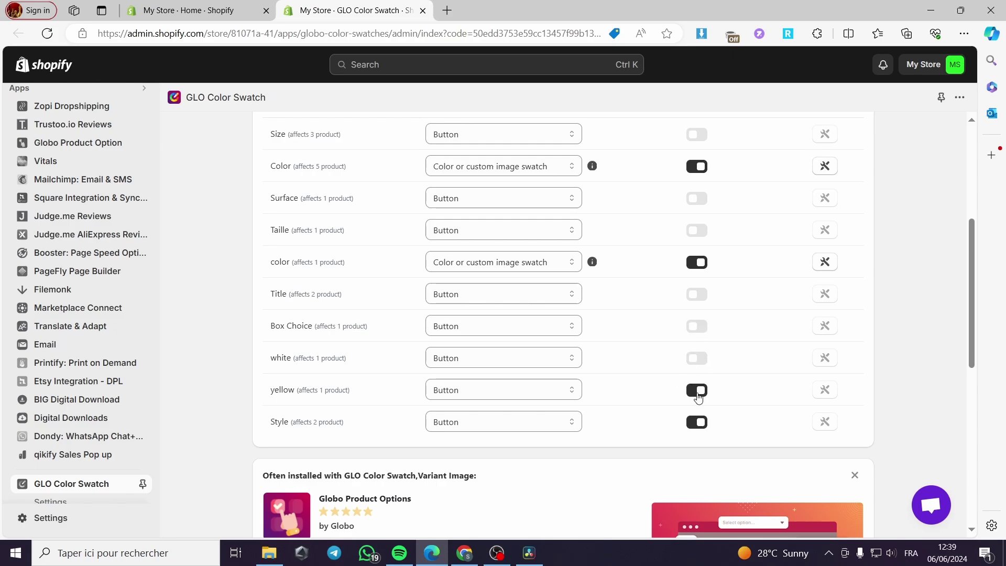
click(698, 358)
Step: Turn off Show on Collection for the Style, lowercase color, white and yellow options, keeping white's display style as Button
click(553, 357)
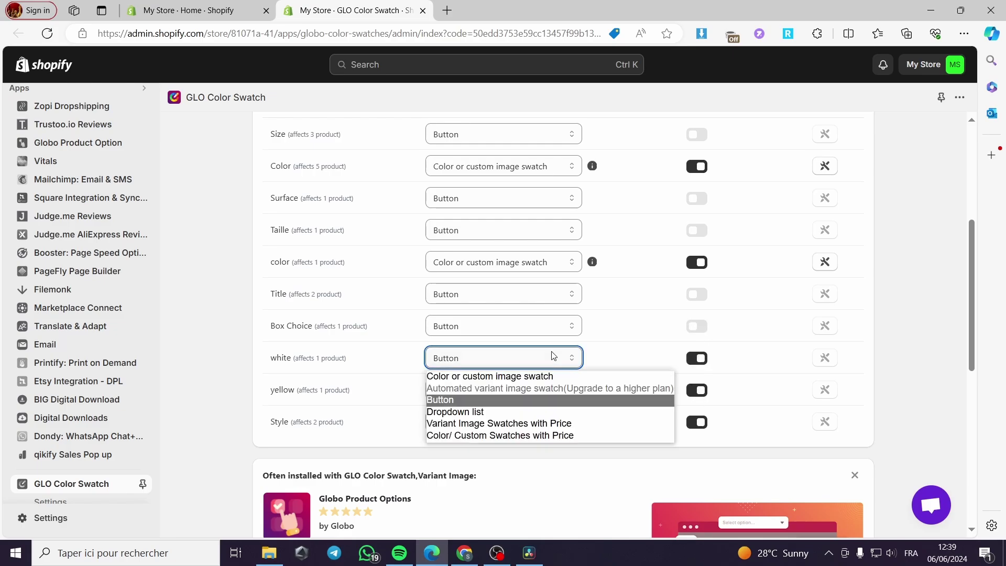
click(551, 355)
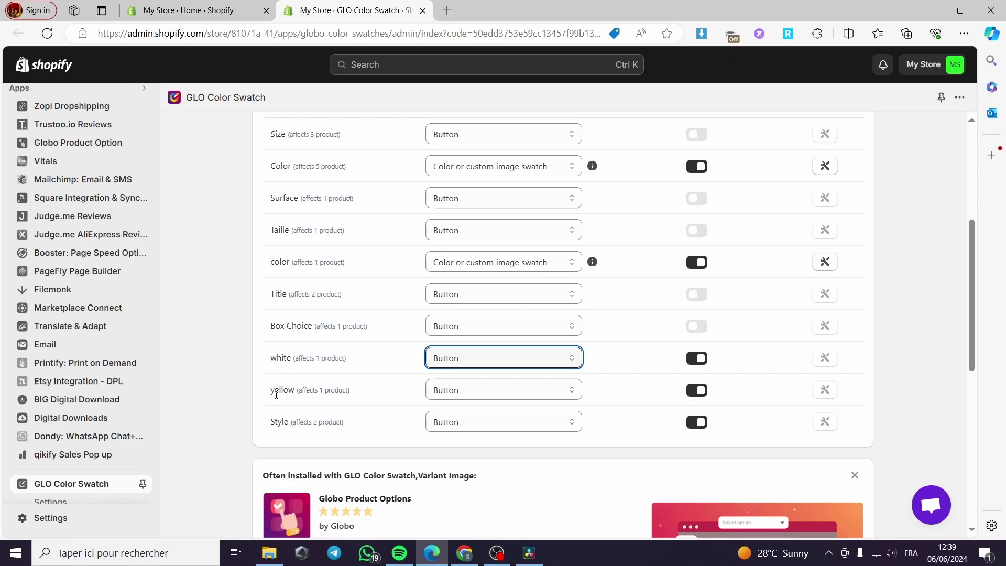
click(701, 423)
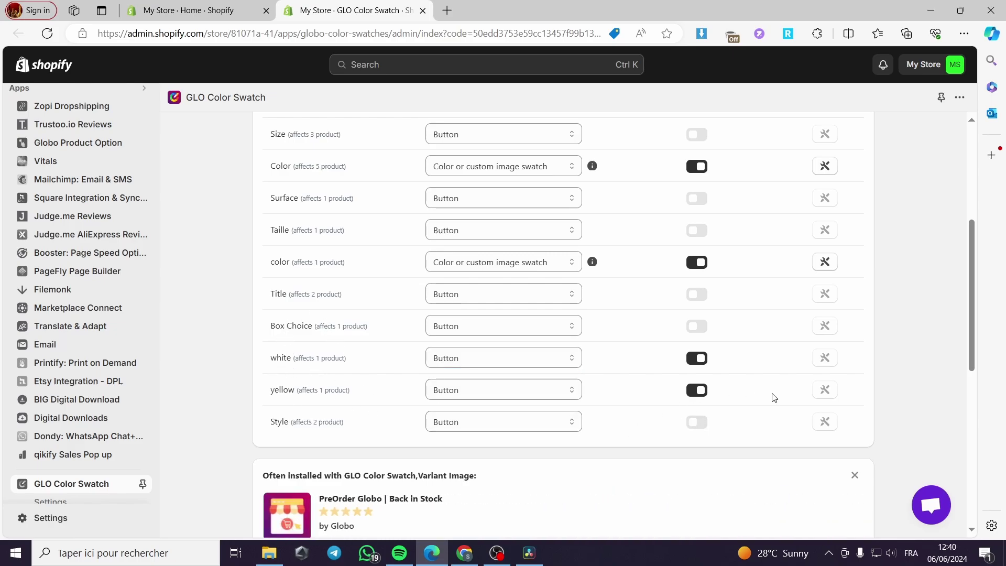
scroll(556, 345, up, 1)
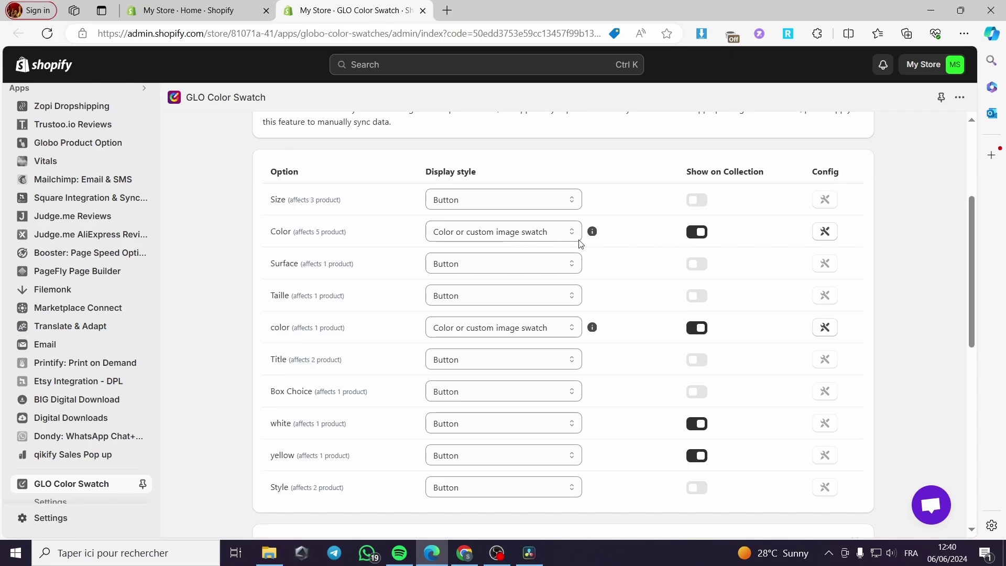
click(701, 327)
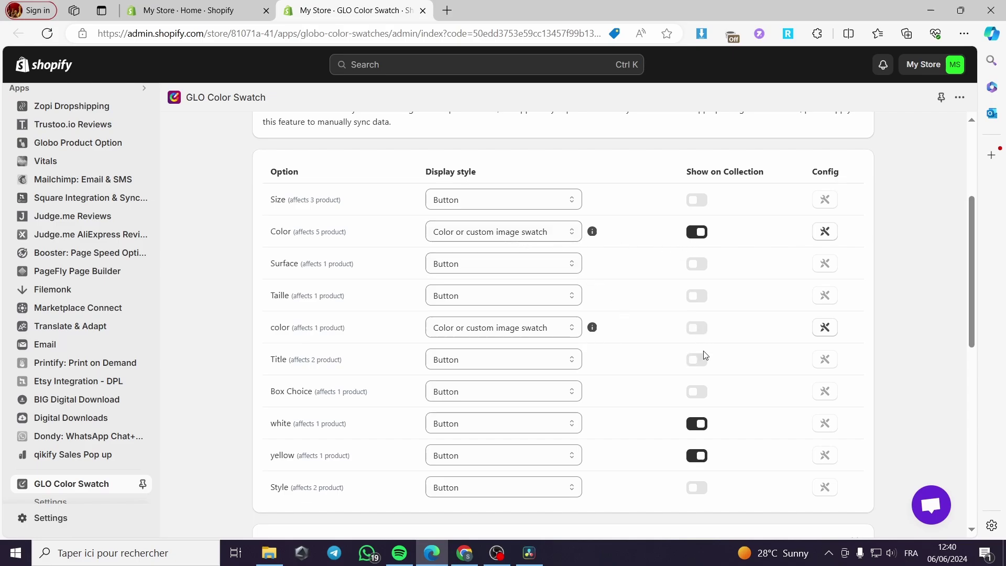
click(701, 423)
click(699, 457)
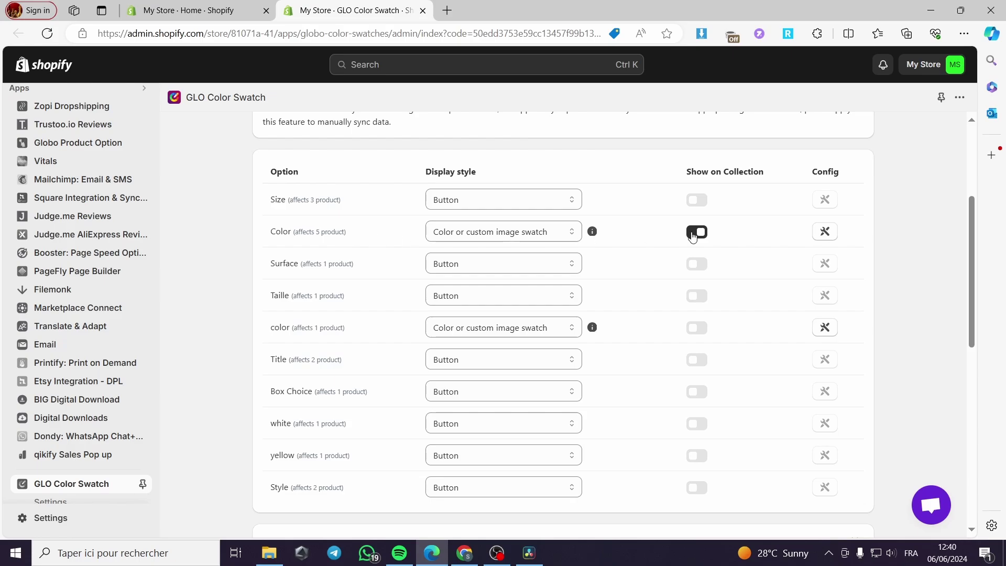
Step: Choose Color or custom image swatch as the Color option's display style and open its swatch configuration
click(568, 233)
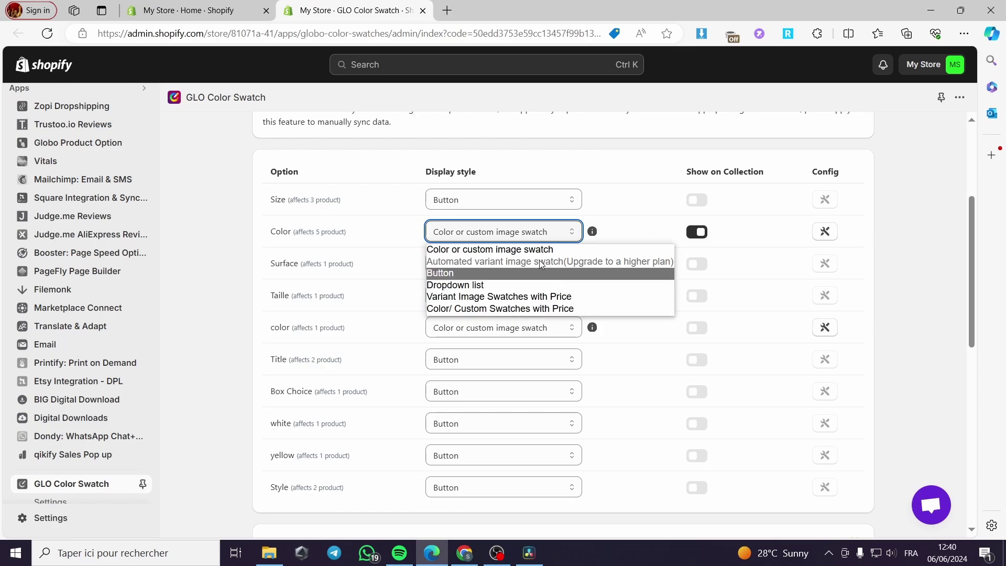
click(494, 249)
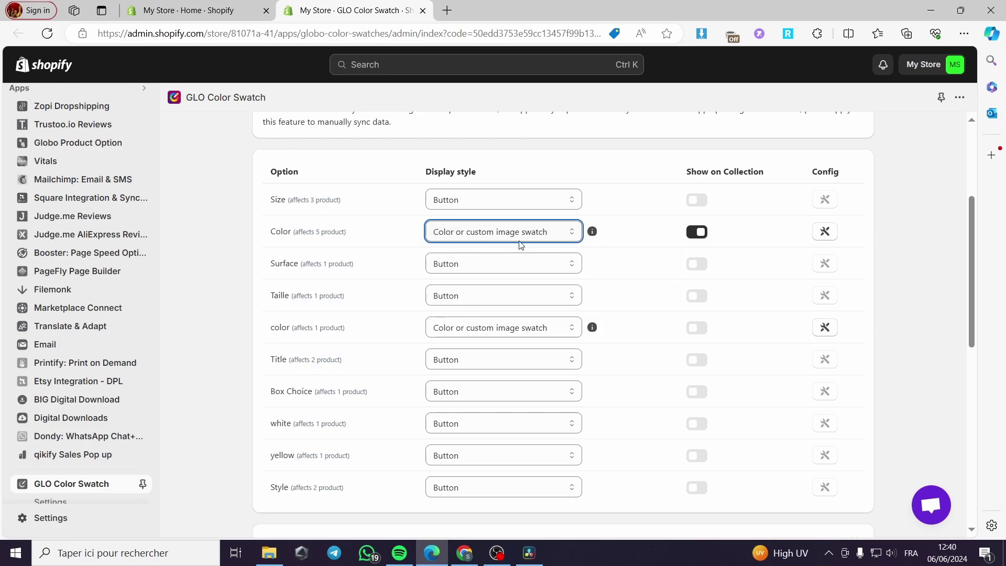
click(825, 233)
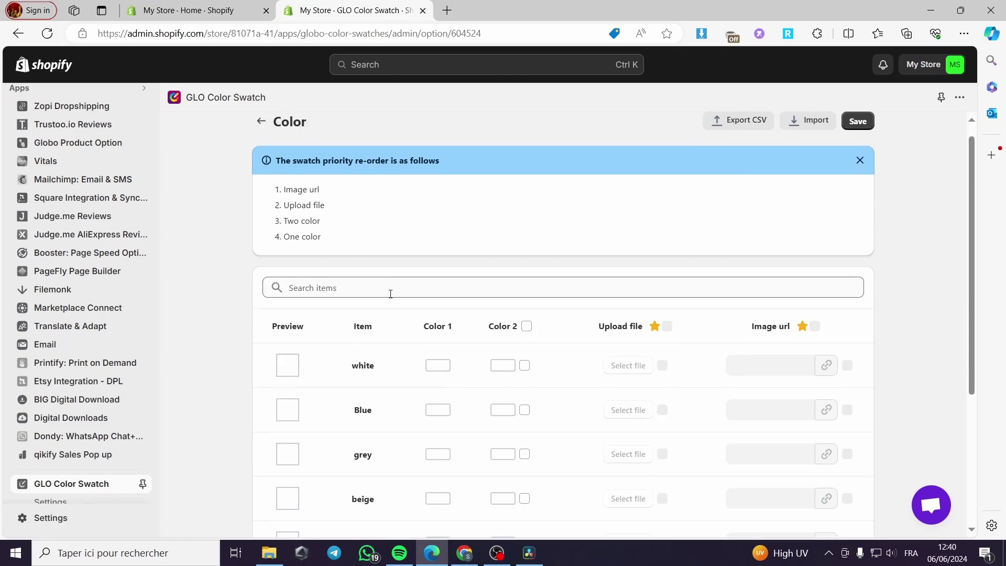
scroll(390, 293, down, 3)
scroll(333, 284, up, 3)
scroll(460, 313, down, 4)
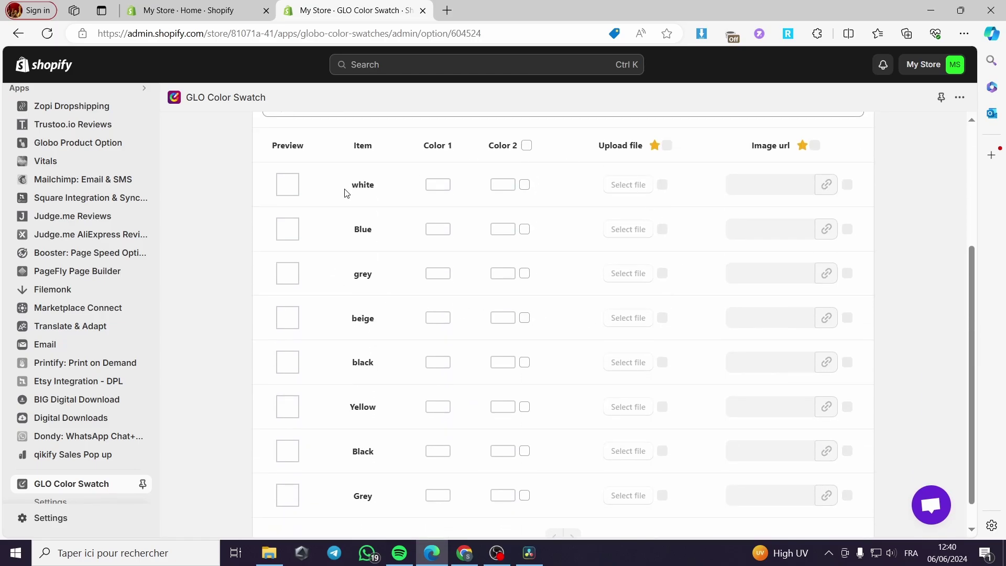
scroll(316, 162, up, 1)
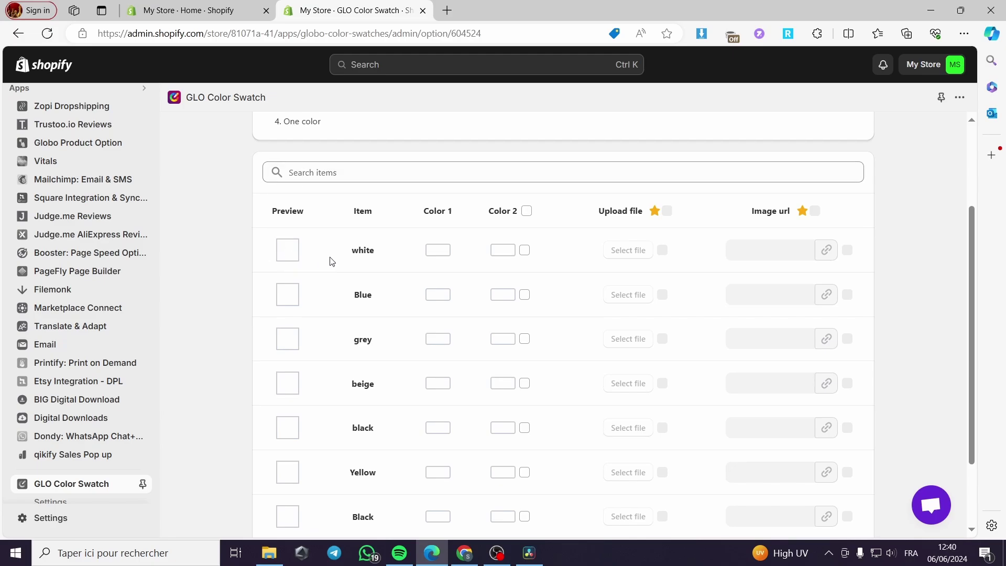
click(437, 253)
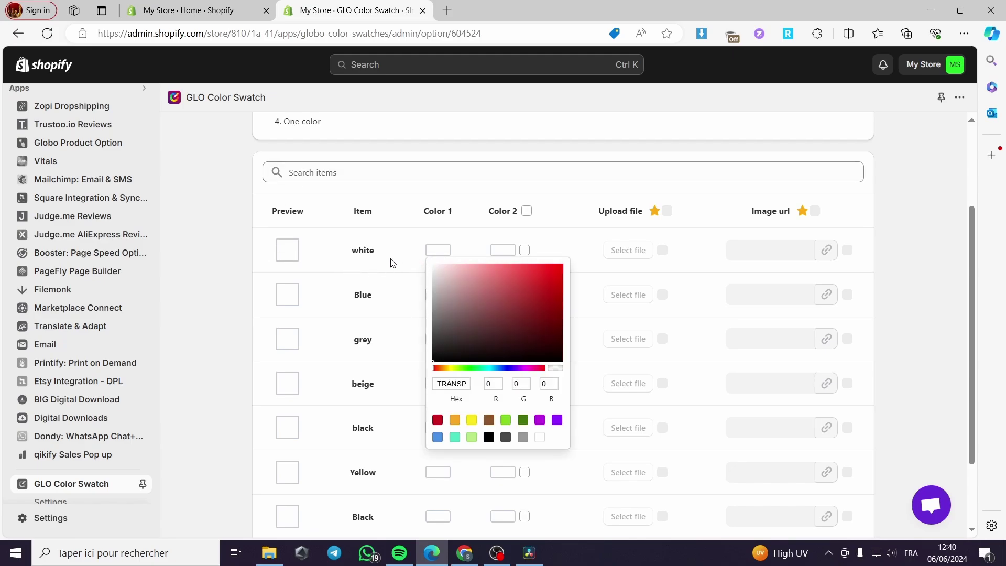
click(280, 301)
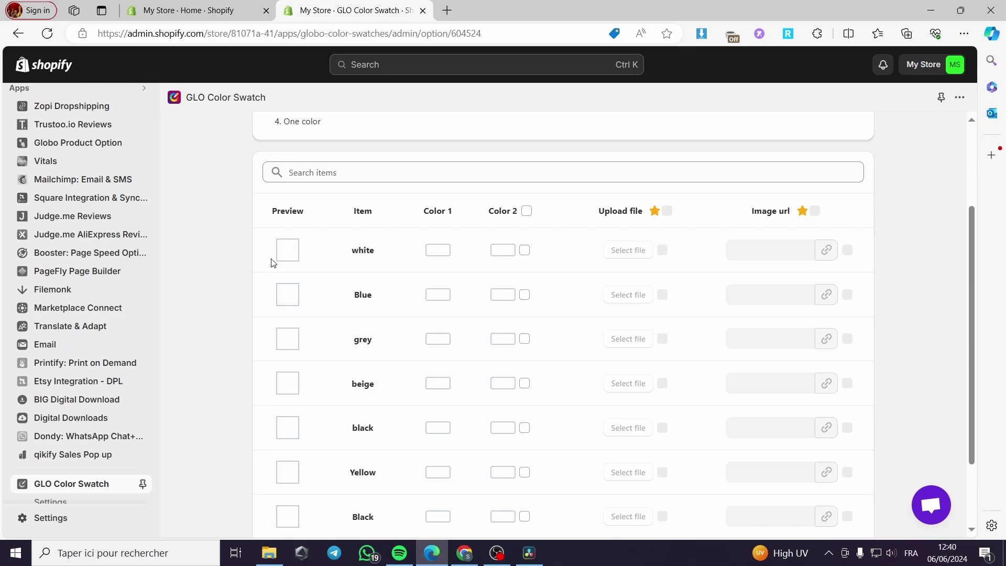
click(439, 295)
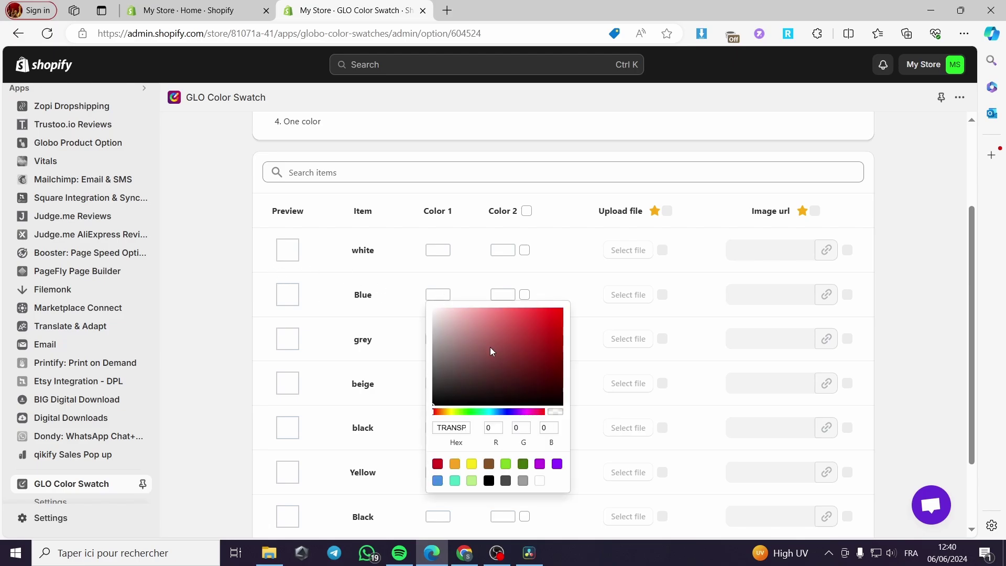
scroll(351, 314, down, 1)
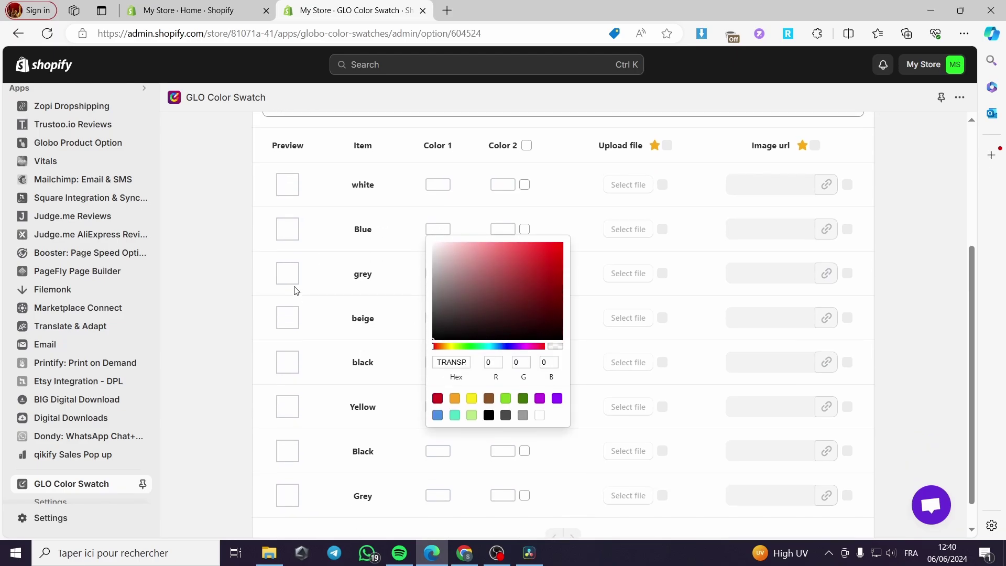
click(334, 281)
Step: Set Color 1 of the lowercase grey item to a light neutral grey
click(440, 273)
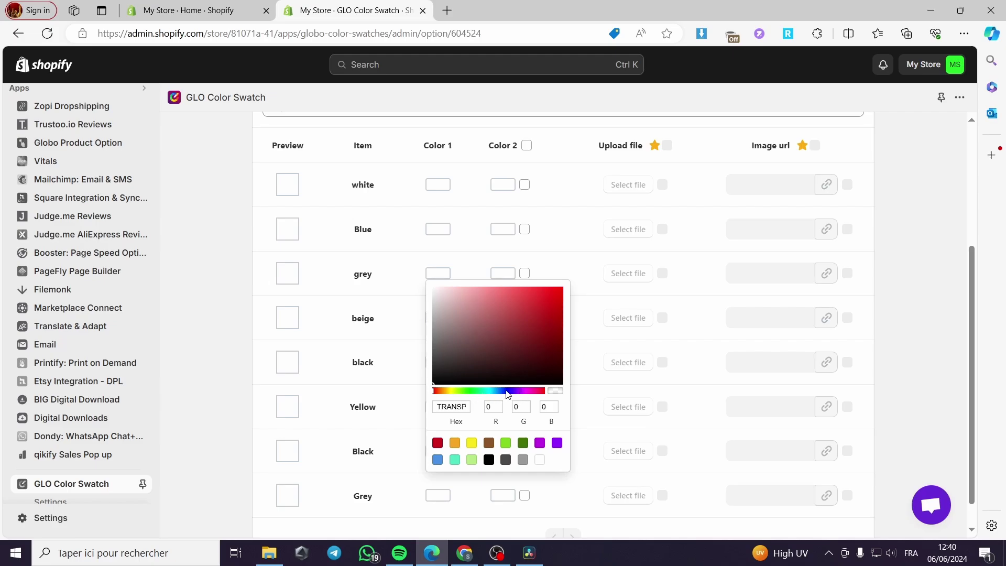
click(433, 304)
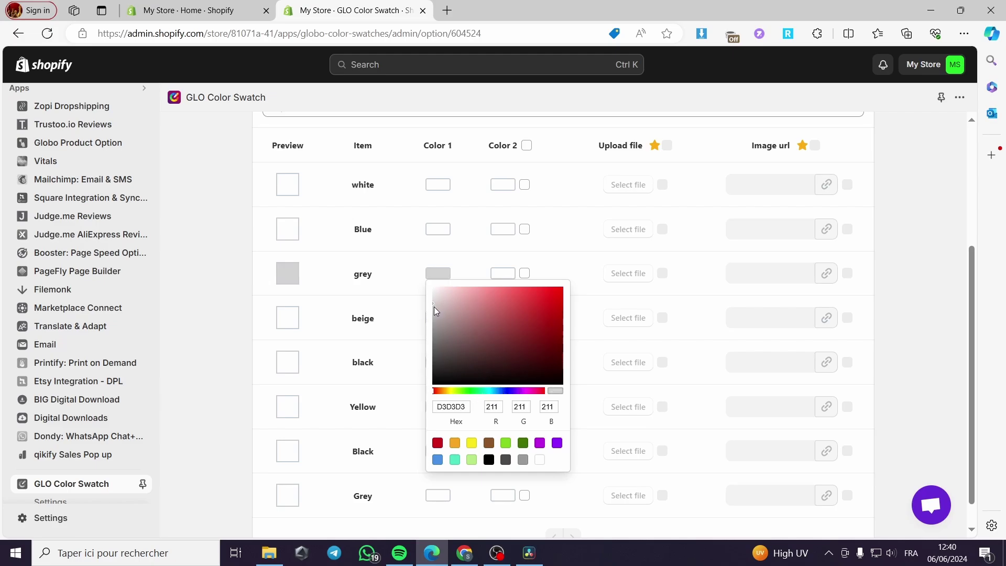
drag(434, 308, 435, 310)
click(589, 389)
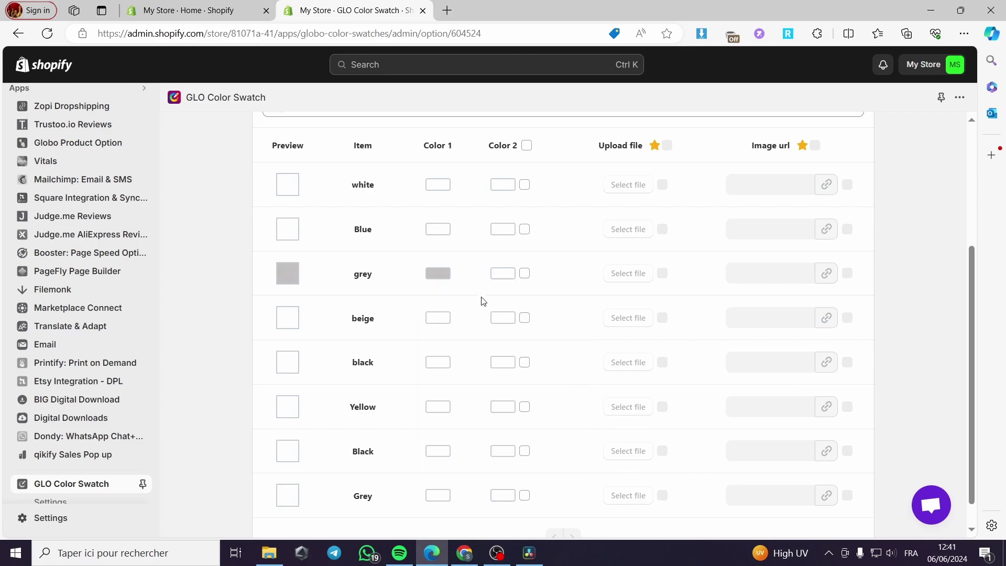
scroll(461, 328, down, 1)
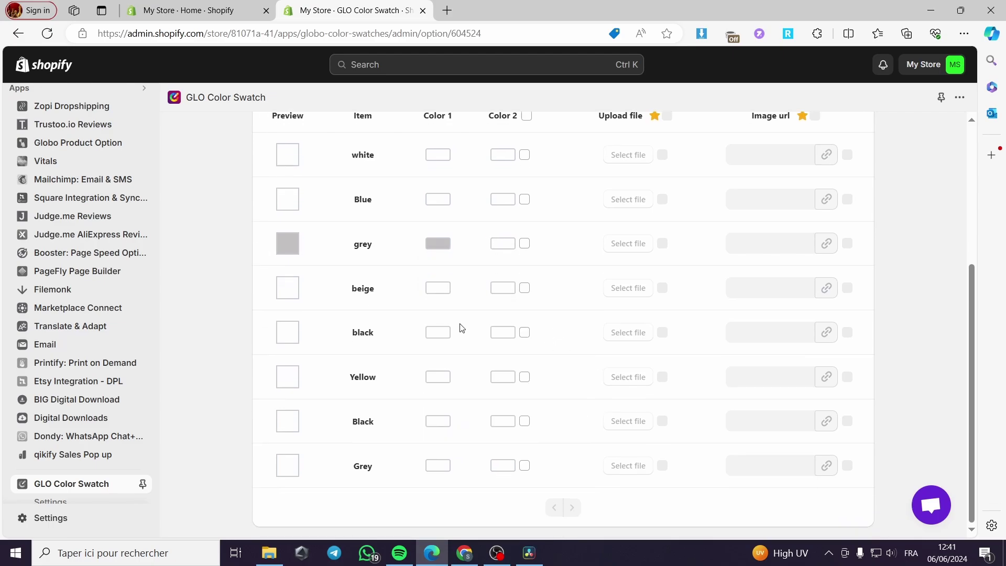
click(437, 333)
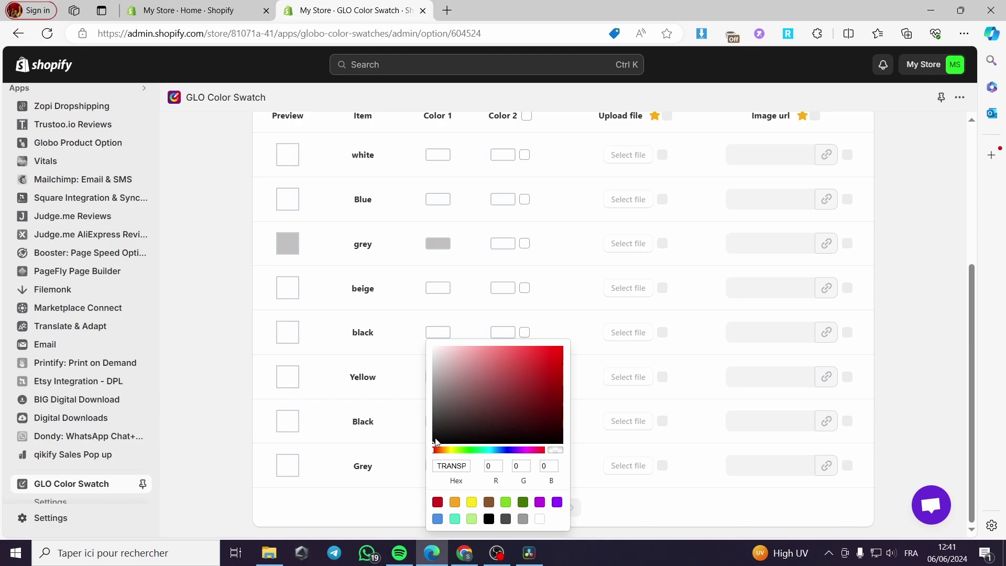
click(437, 289)
click(434, 291)
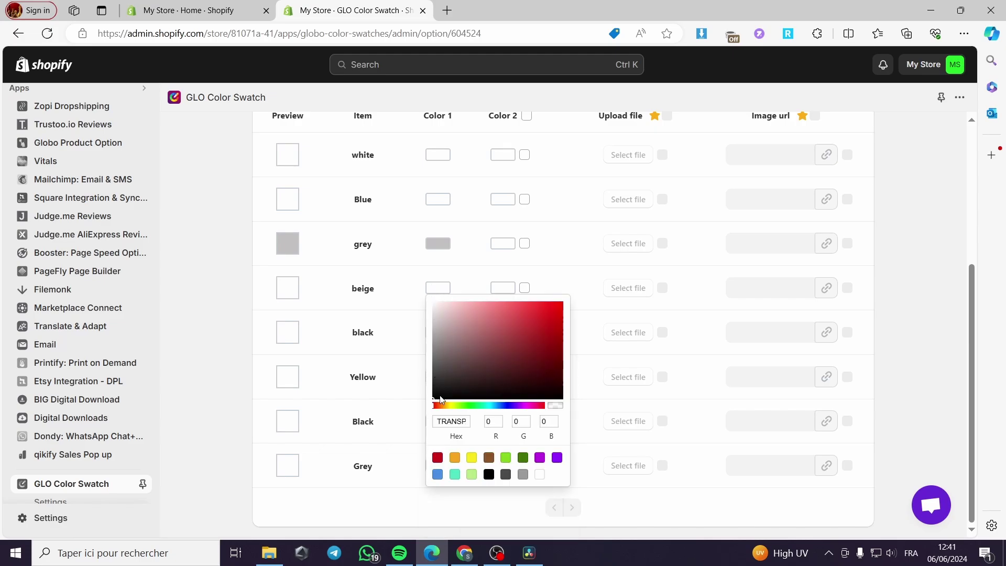
click(360, 314)
Step: Set Color 1 of the lowercase black item to black
click(435, 335)
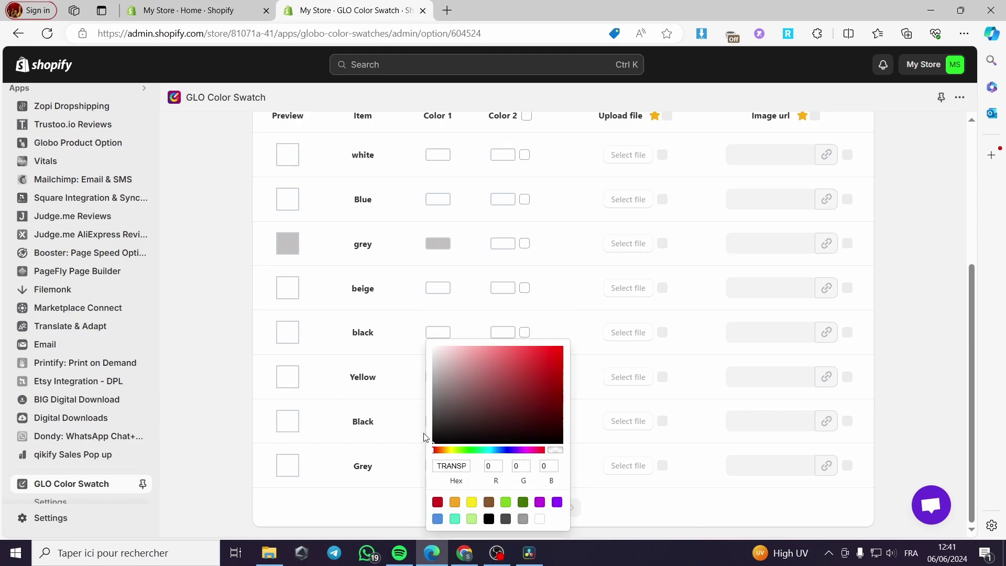
click(443, 435)
click(435, 442)
click(382, 344)
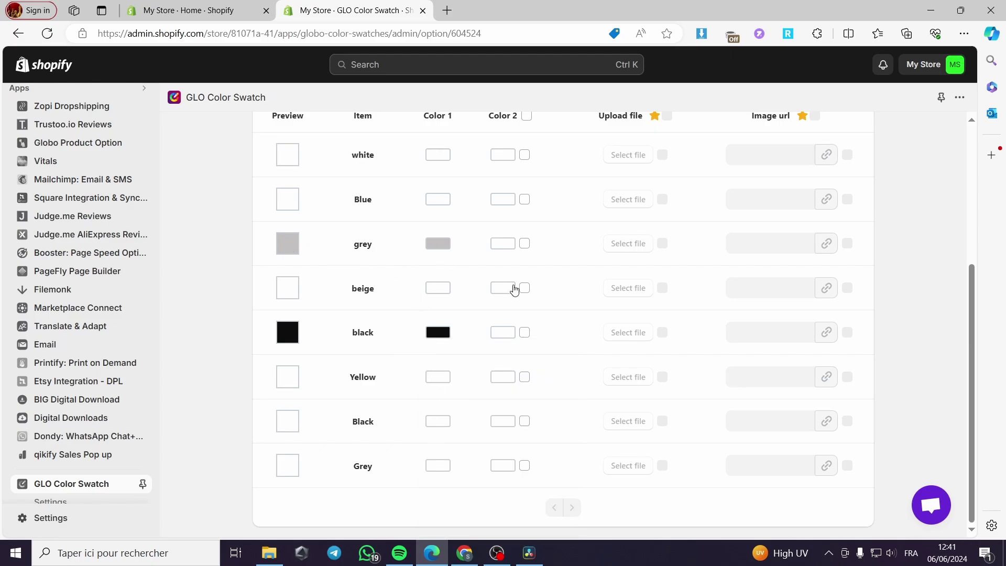
scroll(561, 346, up, 4)
scroll(545, 359, down, 4)
scroll(563, 421, up, 4)
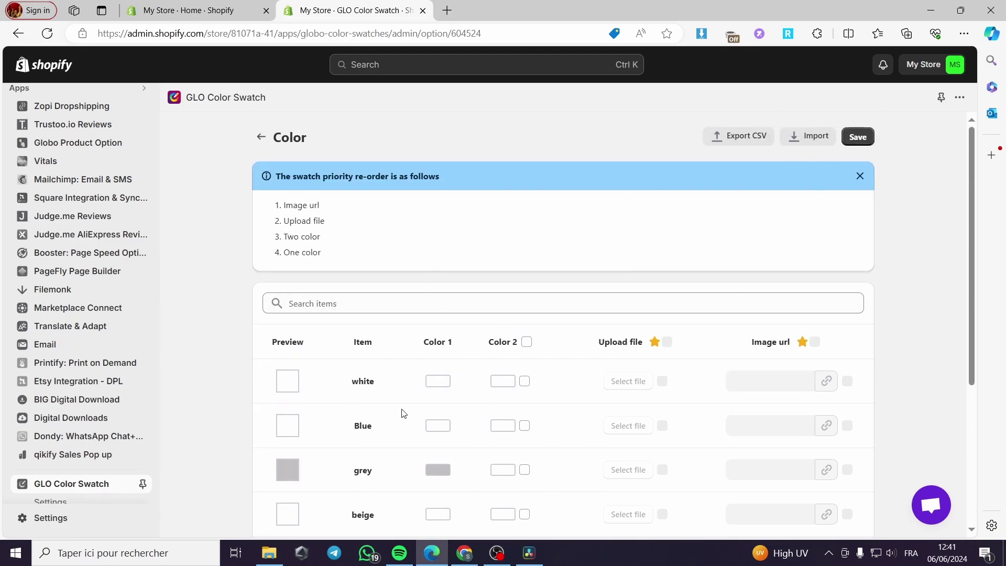
scroll(403, 413, down, 2)
scroll(570, 309, up, 2)
scroll(406, 346, down, 1)
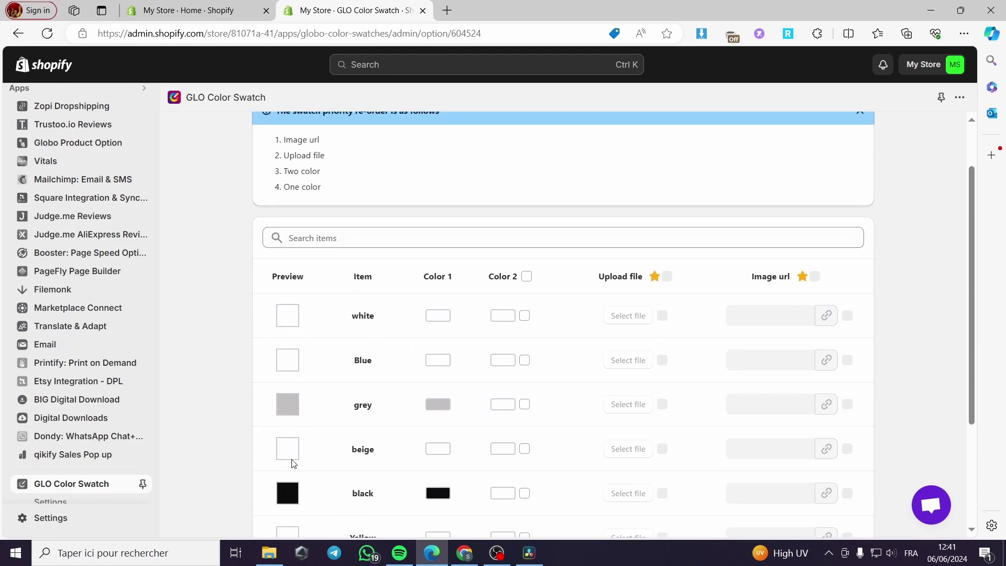
scroll(291, 463, down, 1)
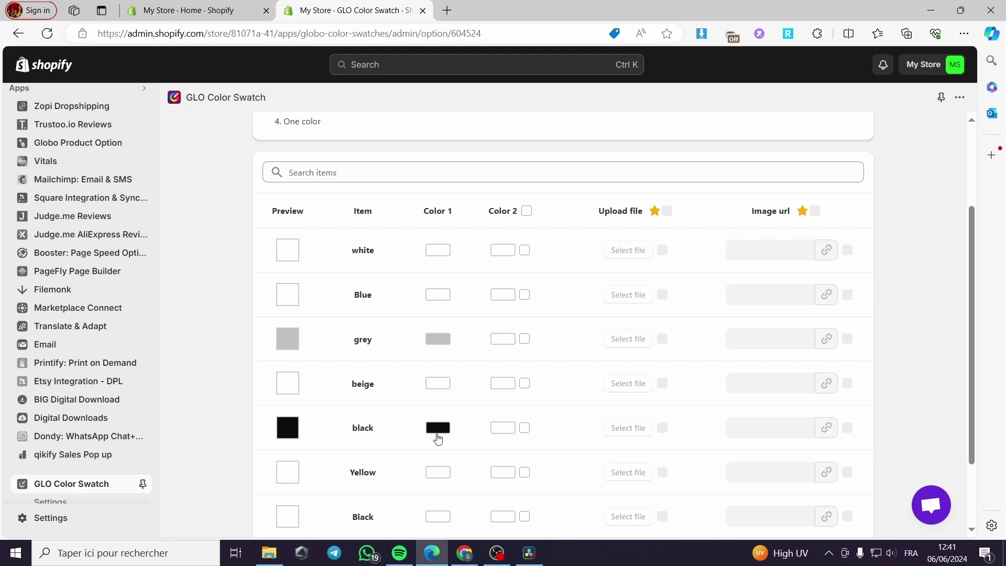
Step: Try enabling Color 2 for all items and for white and Blue individually, turning each back off
click(526, 211)
click(526, 211)
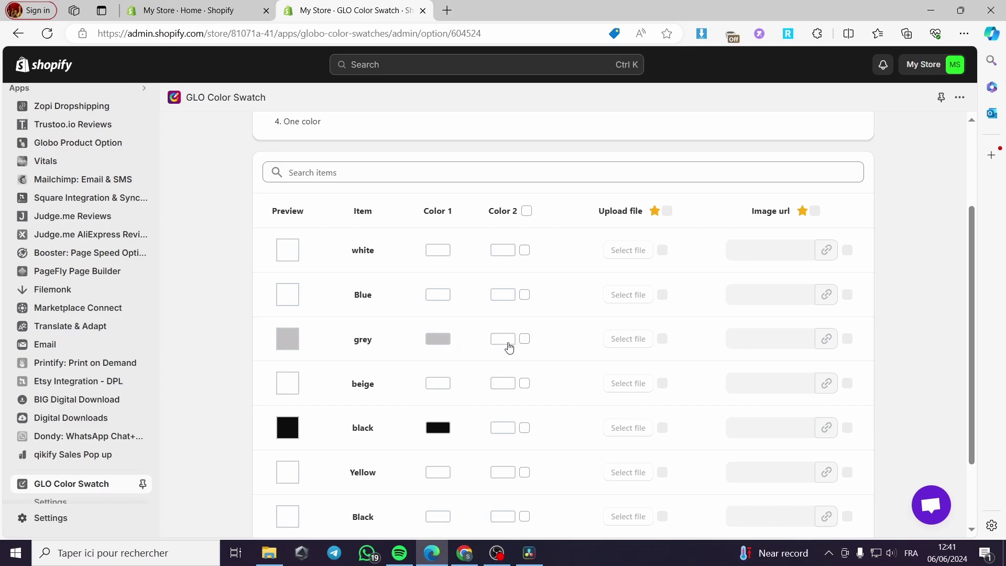
click(524, 250)
click(524, 250)
click(524, 295)
click(525, 295)
Step: Save the Color option's swatch configuration and pin GLO Color Swatch to the navigation
scroll(814, 240, up, 3)
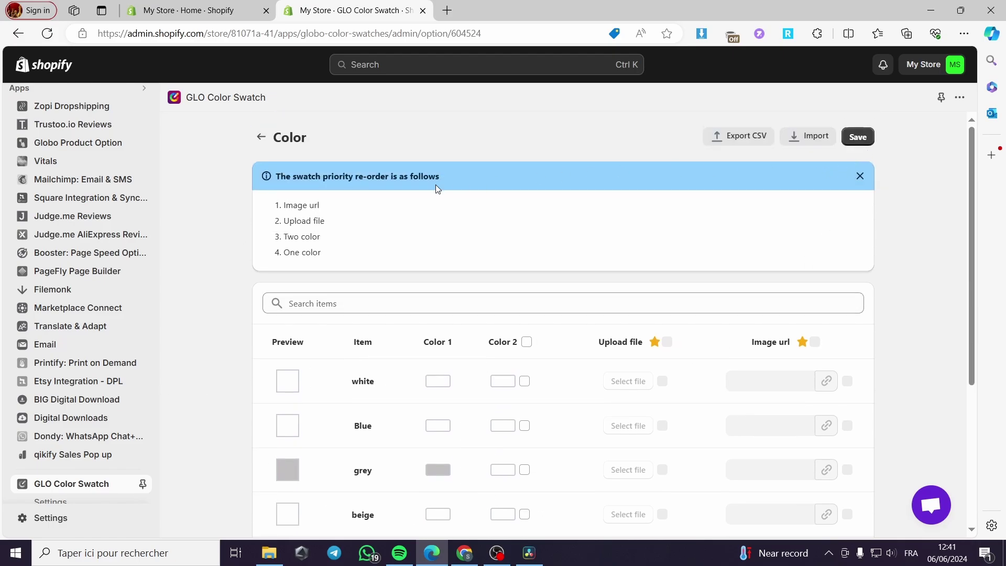
click(862, 138)
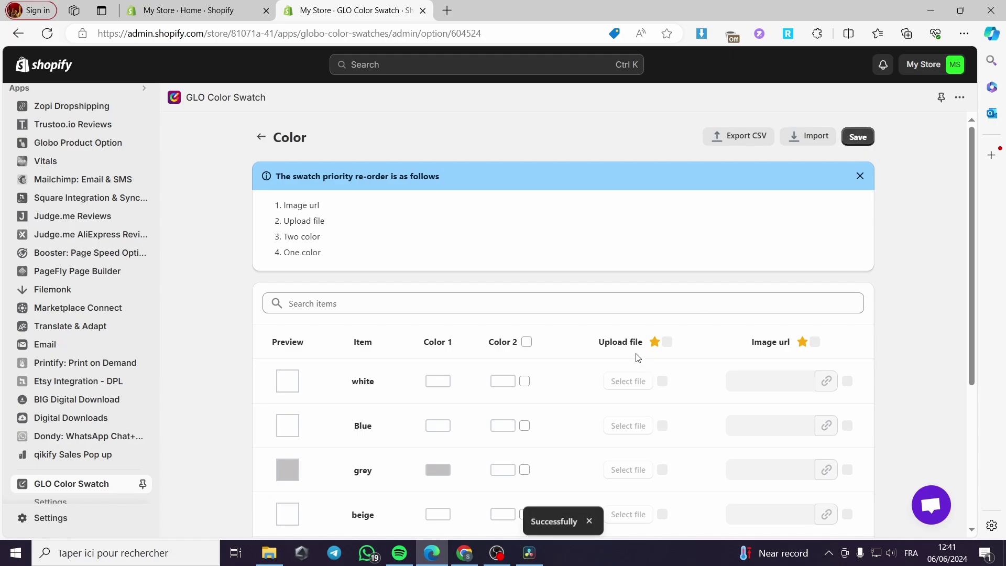
scroll(678, 355, down, 4)
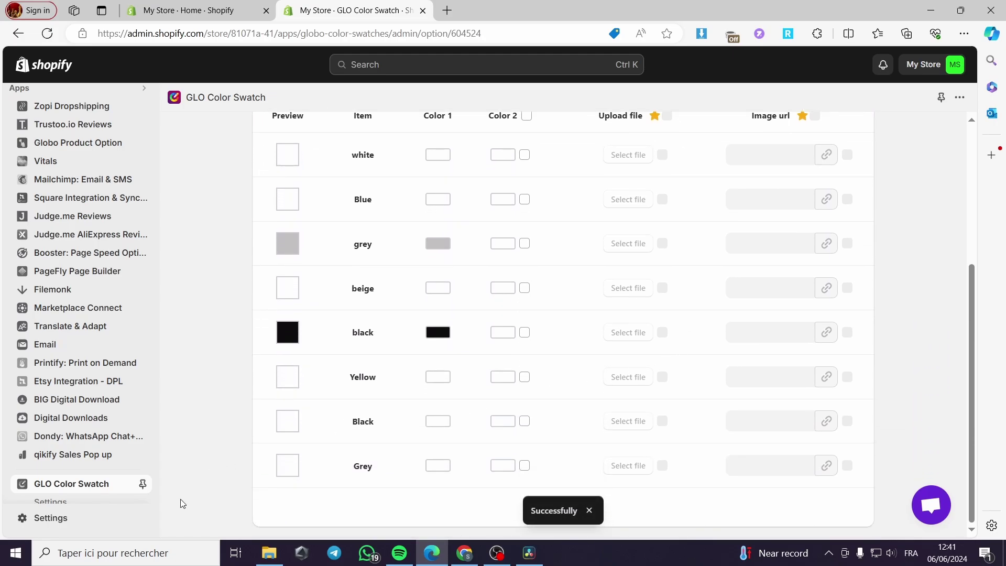
scroll(141, 490, down, 1)
click(141, 419)
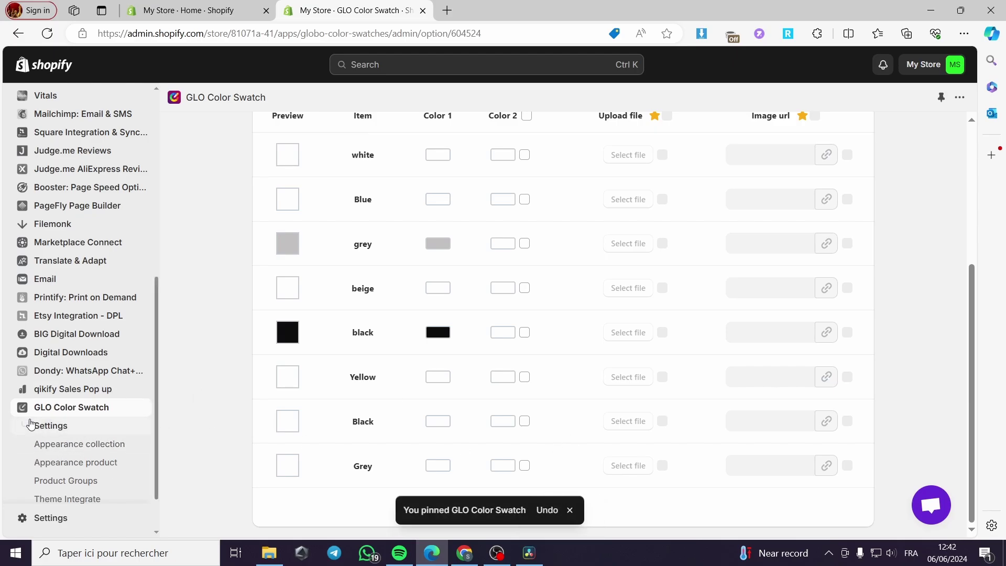
Step: Open the swatch app's Settings, review the general, product page and collection page options, and save them
click(63, 426)
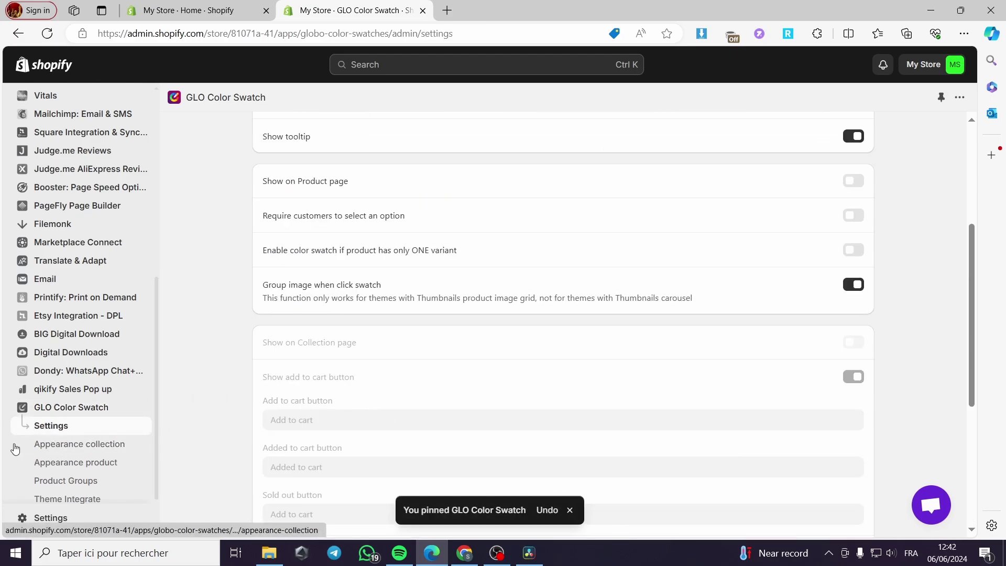
scroll(367, 414, up, 3)
scroll(380, 386, up, 1)
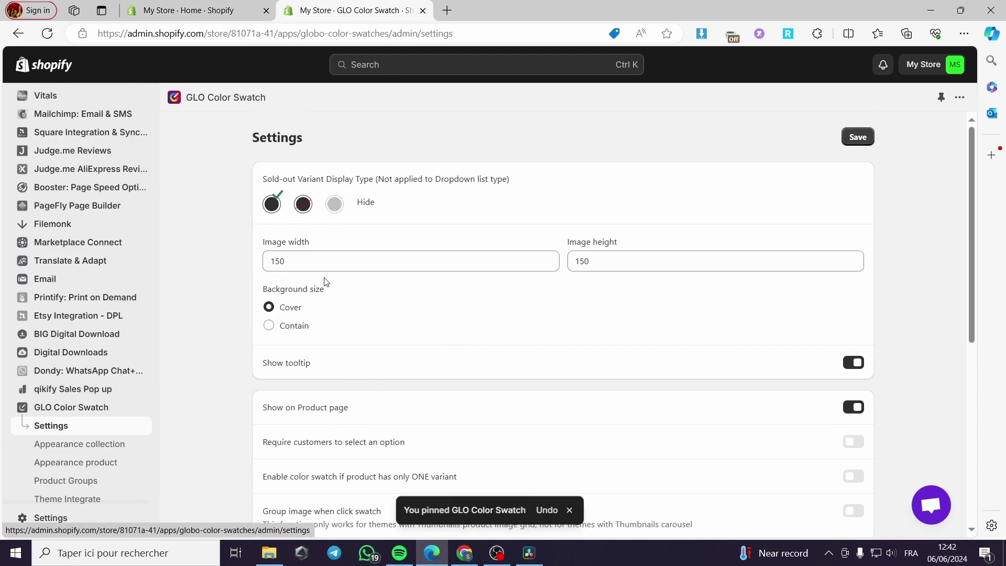
scroll(339, 205, down, 4)
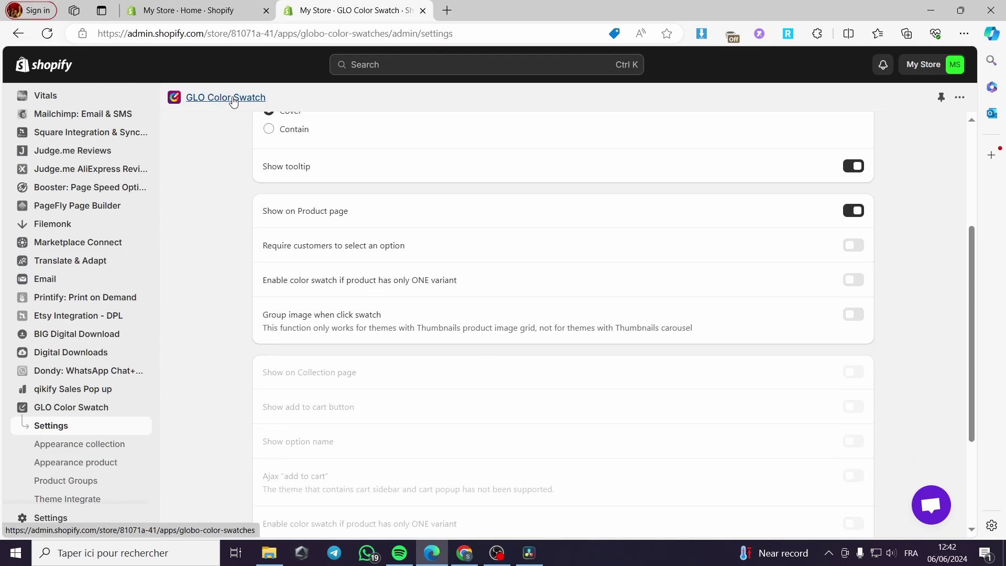
scroll(488, 218, down, 3)
scroll(360, 284, up, 5)
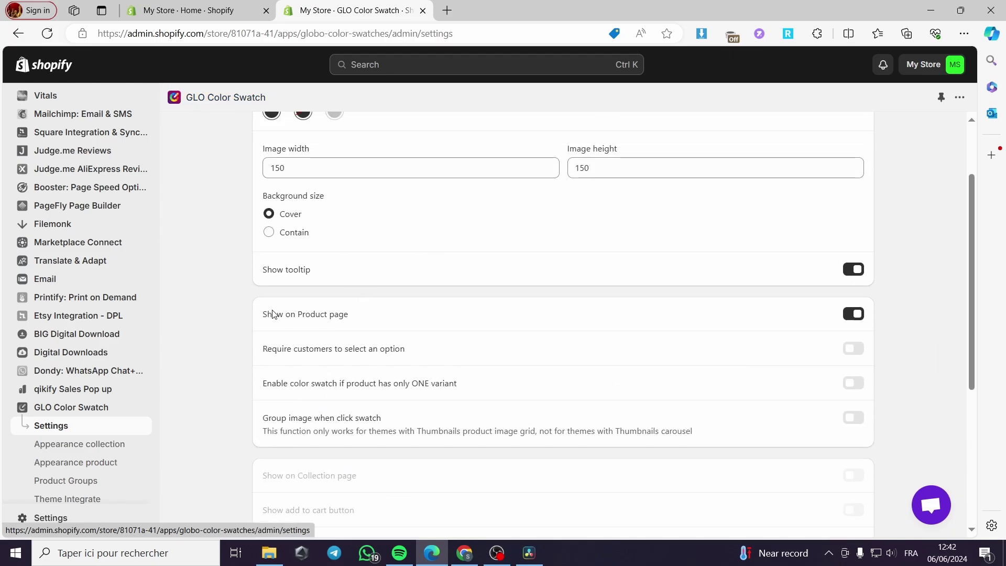
scroll(486, 321, up, 2)
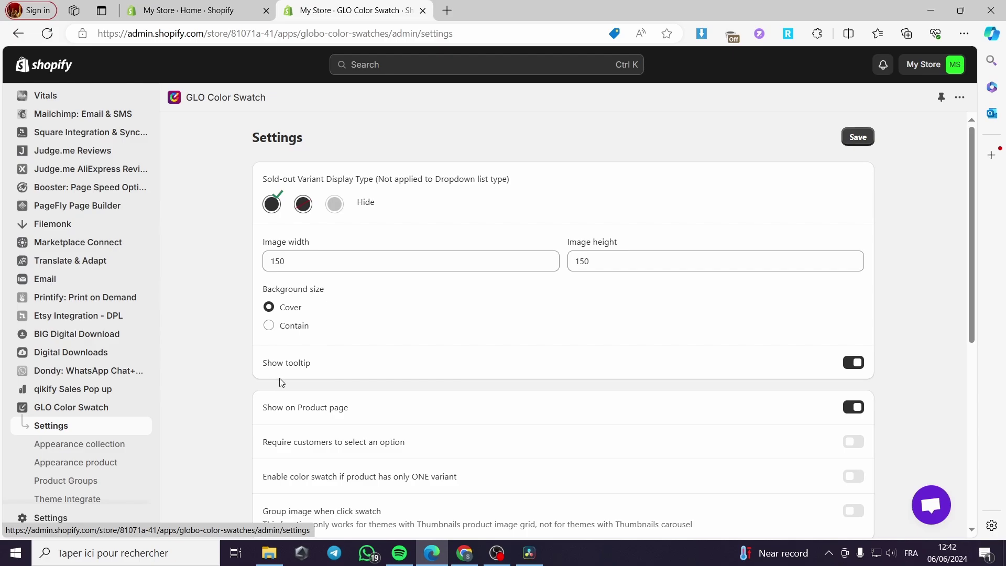
click(868, 136)
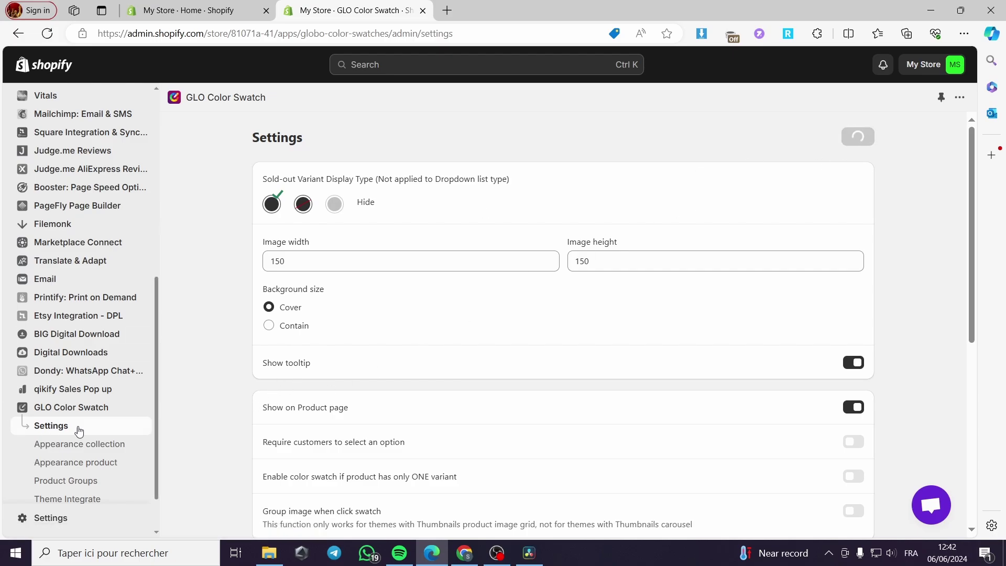
Step: Open the Appearance product settings and preview the different color swatches on the sample product
scroll(79, 430, down, 1)
click(76, 406)
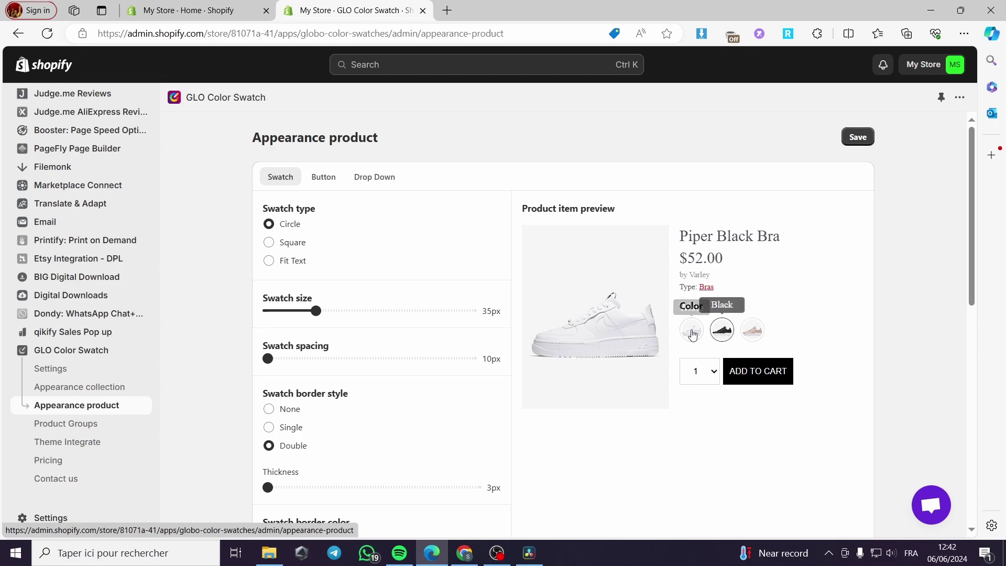
click(760, 335)
click(722, 330)
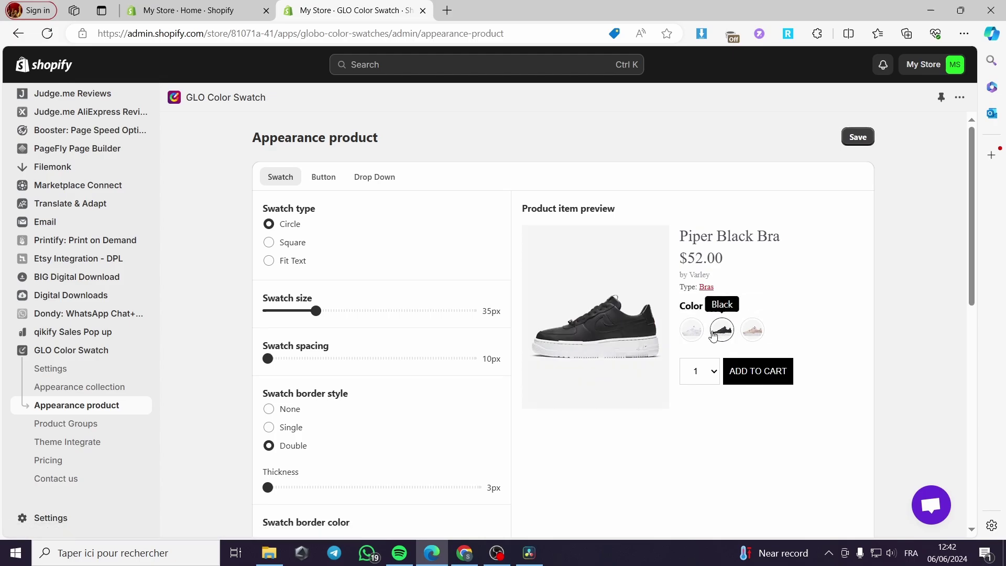
click(753, 335)
click(723, 330)
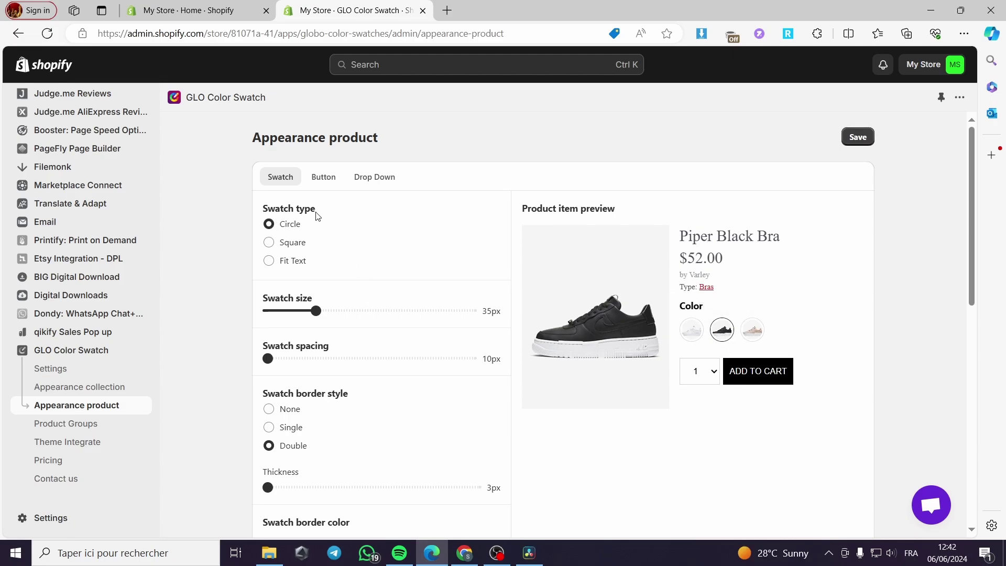
Step: Try the Square and Fit Text swatch types and return to Circle
click(268, 242)
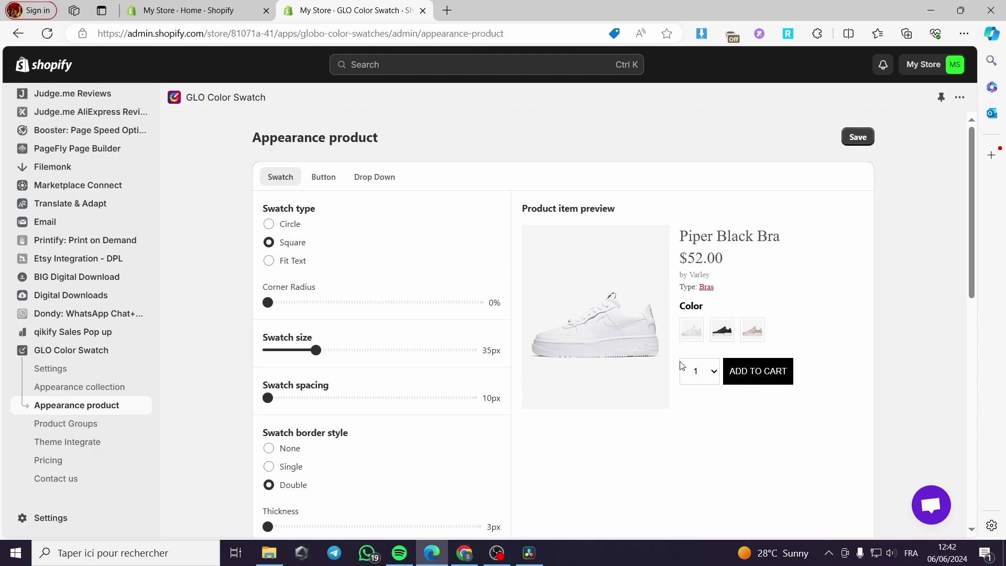
click(269, 260)
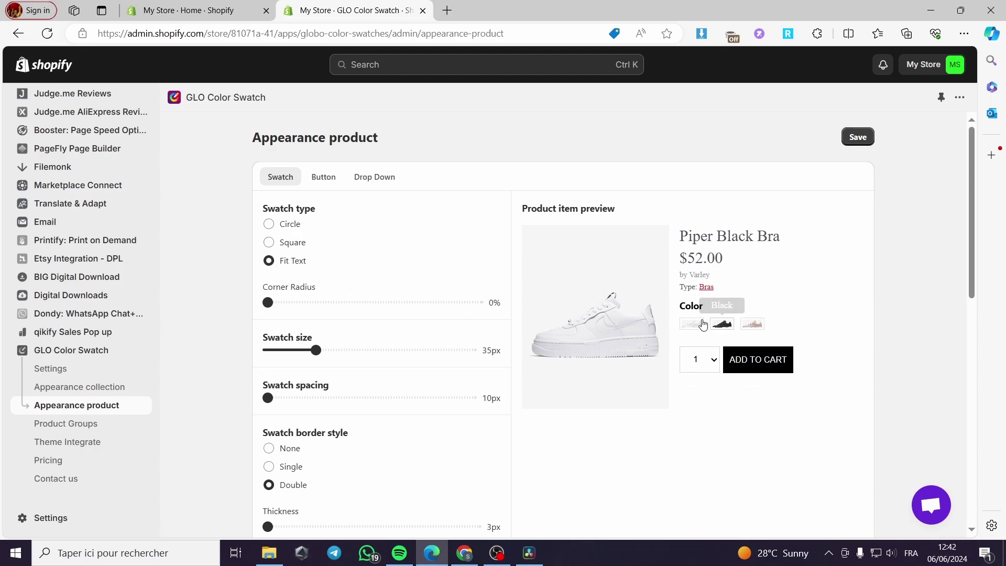
click(269, 225)
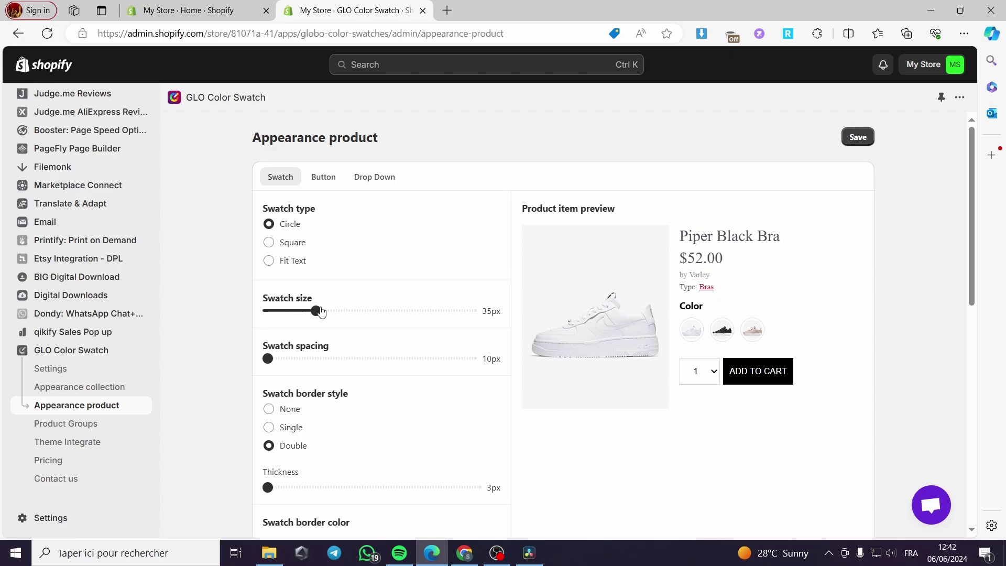
Step: Set the swatch size to 38px, and try a wider swatch spacing before returning it to 10px
mouse_move(315, 311)
mouse_down()
mouse_move(280, 313)
mouse_move(417, 312)
mouse_move(332, 312)
mouse_move(324, 325)
mouse_up()
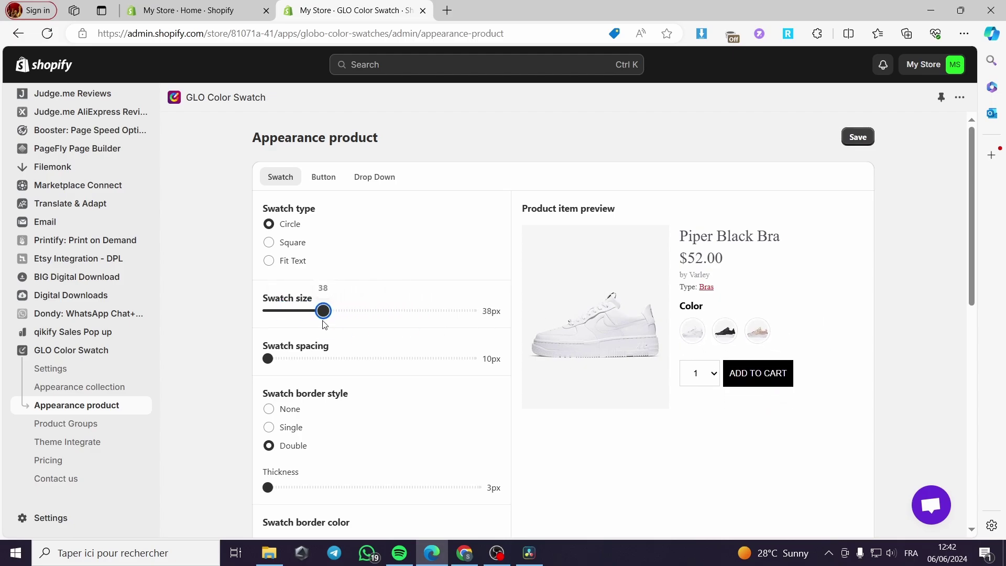
scroll(293, 336, down, 1)
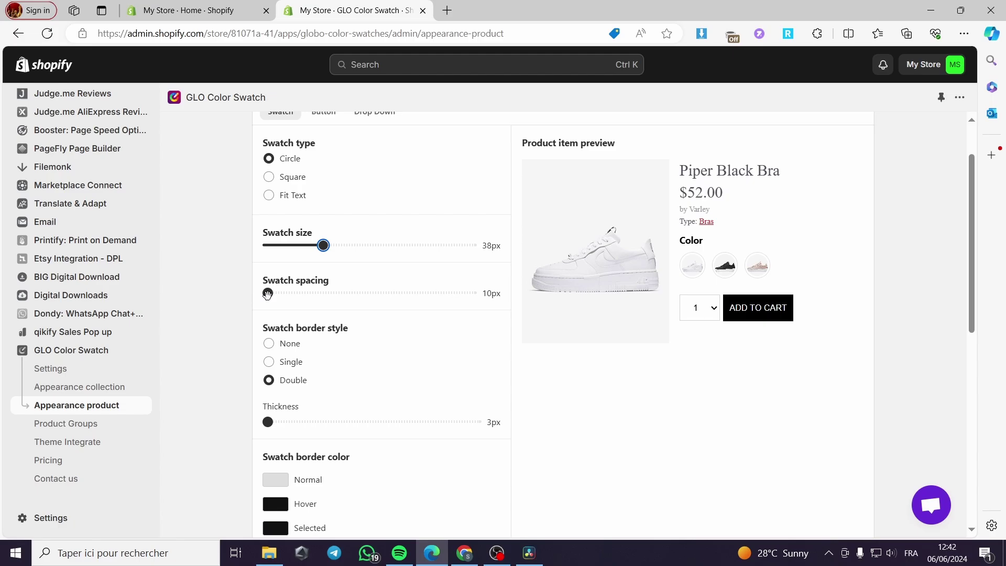
drag(267, 294, 319, 294)
mouse_move(409, 294)
mouse_down()
mouse_move(373, 293)
mouse_move(430, 293)
mouse_move(250, 302)
mouse_move(271, 309)
mouse_up()
Step: Try the Single and None swatch border styles, restore Double with 3px thickness, and check the Hover border color without changing it
scroll(271, 311, down, 1)
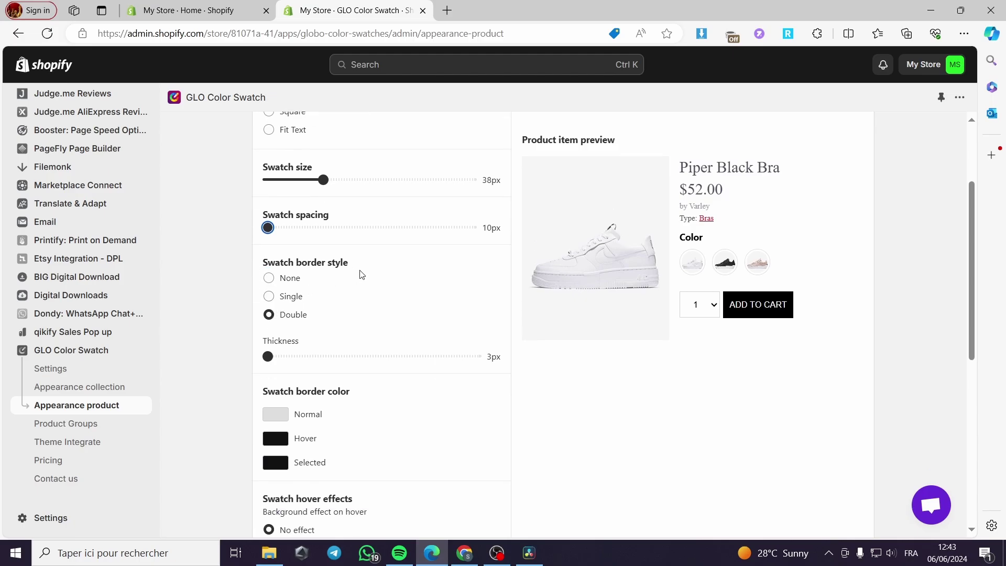
click(269, 297)
click(269, 278)
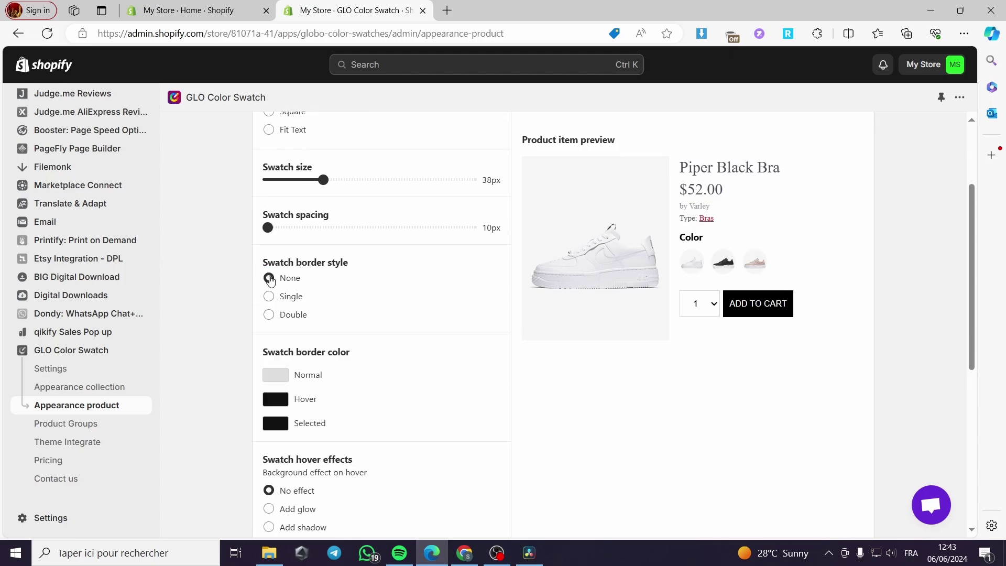
click(266, 313)
scroll(324, 314, down, 1)
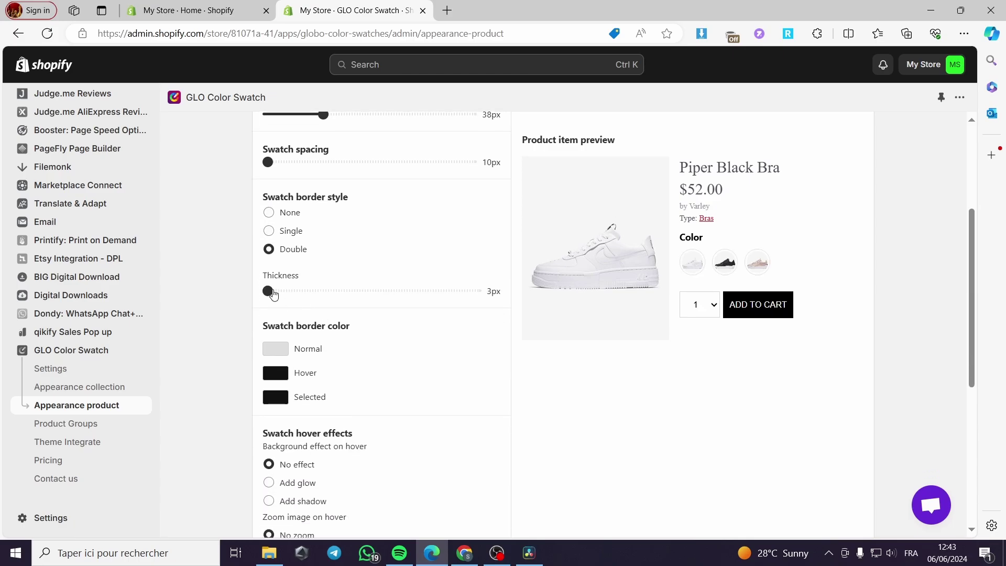
drag(272, 295, 212, 305)
click(270, 378)
click(296, 380)
Step: Compare the Add glow and Add shadow hover effects on the sample swatches, and keep Add shadow as the background effect
scroll(316, 322, down, 1)
scroll(308, 334, down, 2)
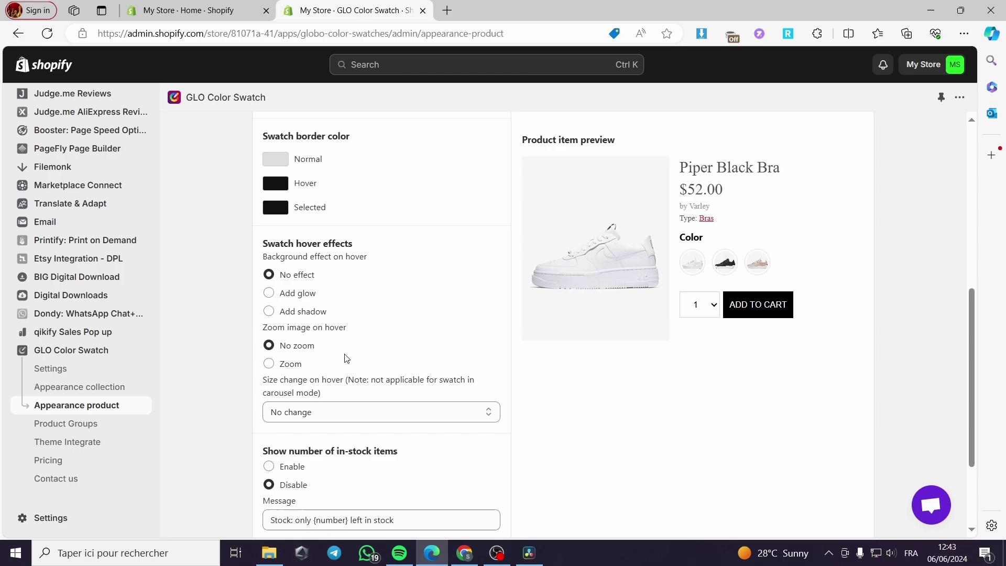
click(269, 287)
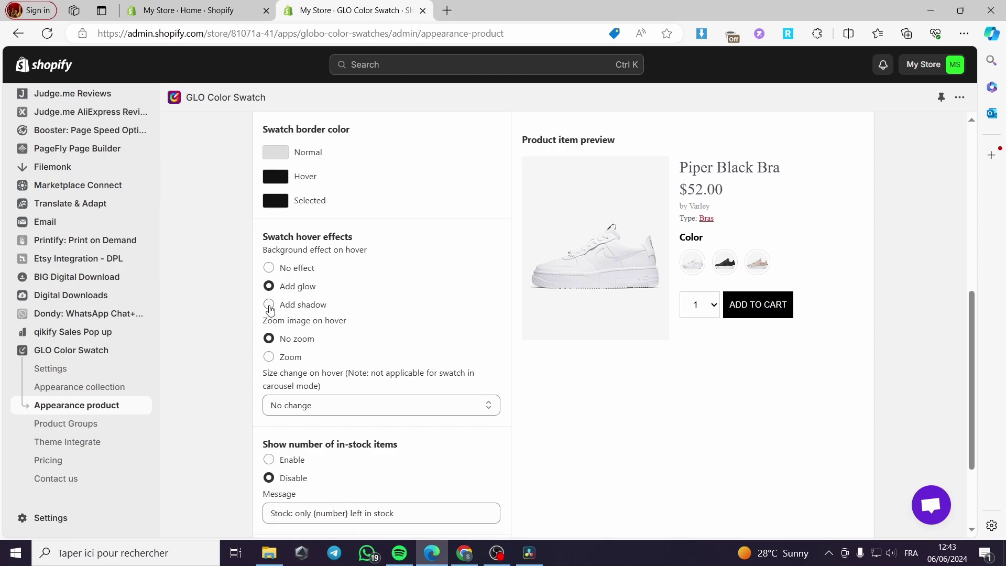
click(269, 306)
click(269, 286)
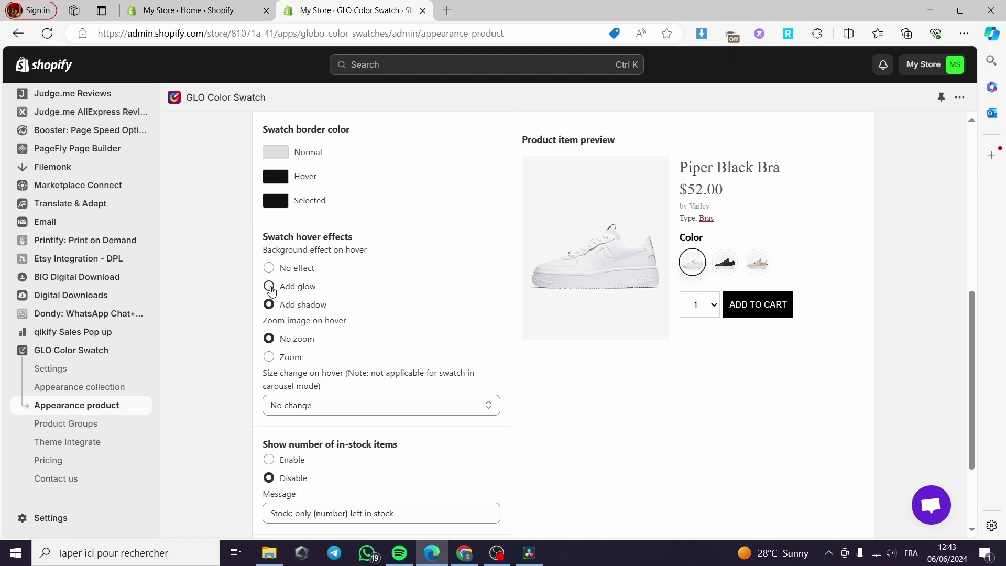
click(724, 263)
click(685, 271)
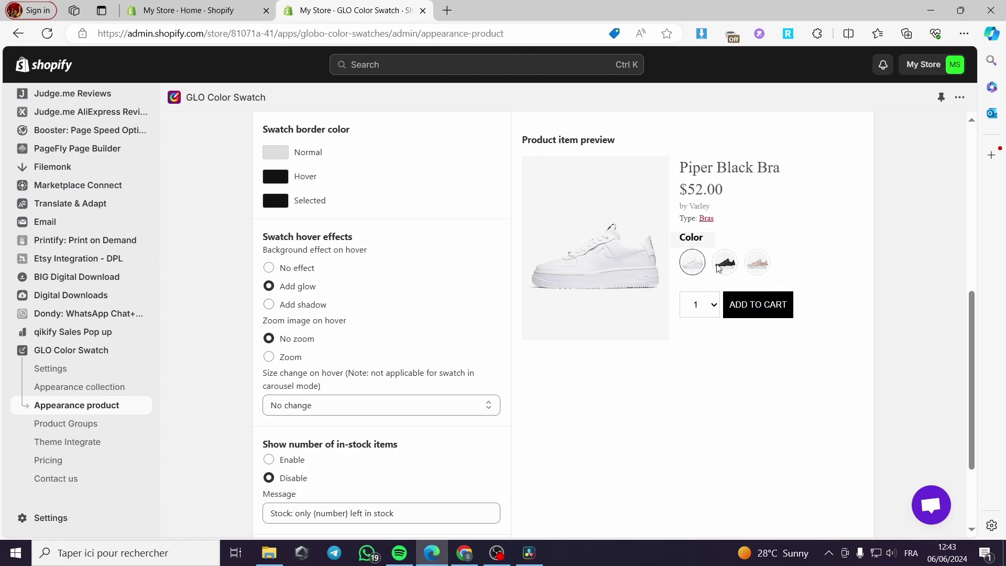
click(270, 305)
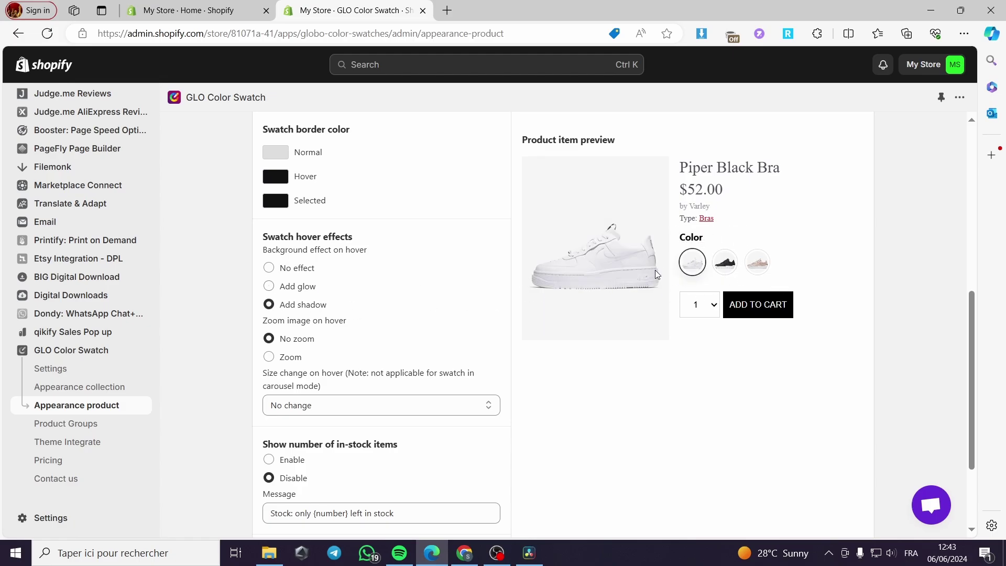
click(724, 262)
click(758, 264)
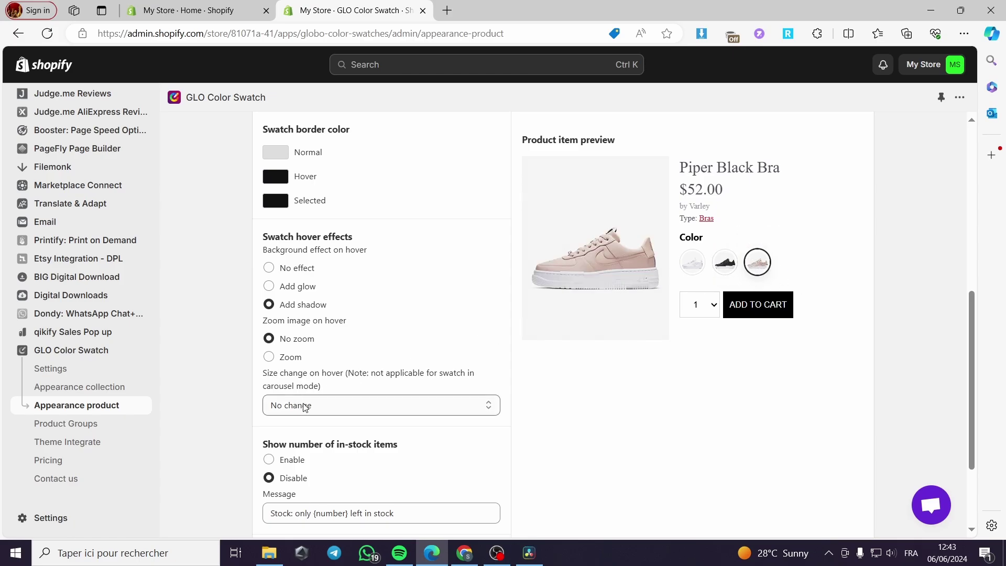
Step: Try the Center and Right content alignments and return to Left
scroll(309, 406, down, 3)
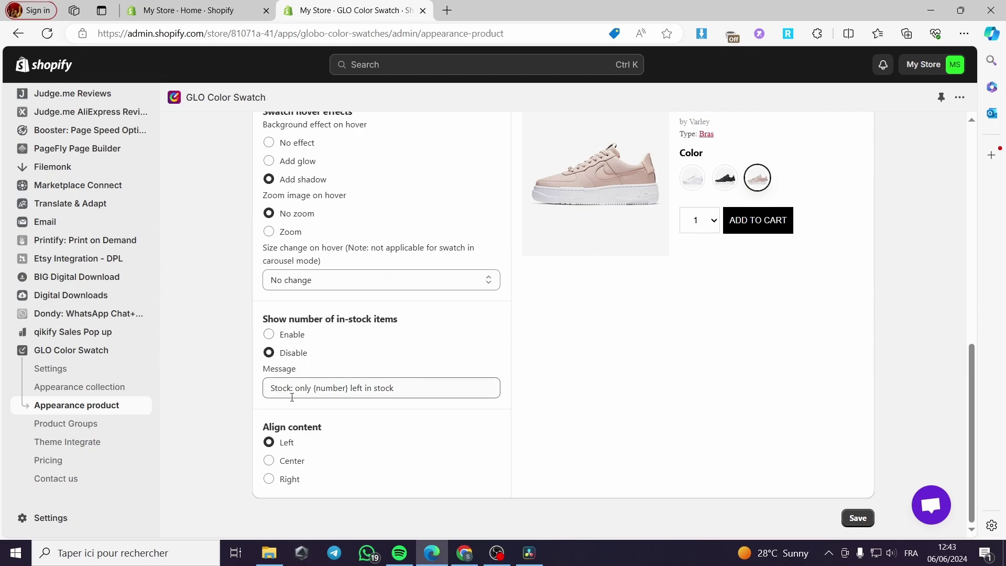
right_click(265, 472)
key(Escape)
click(270, 461)
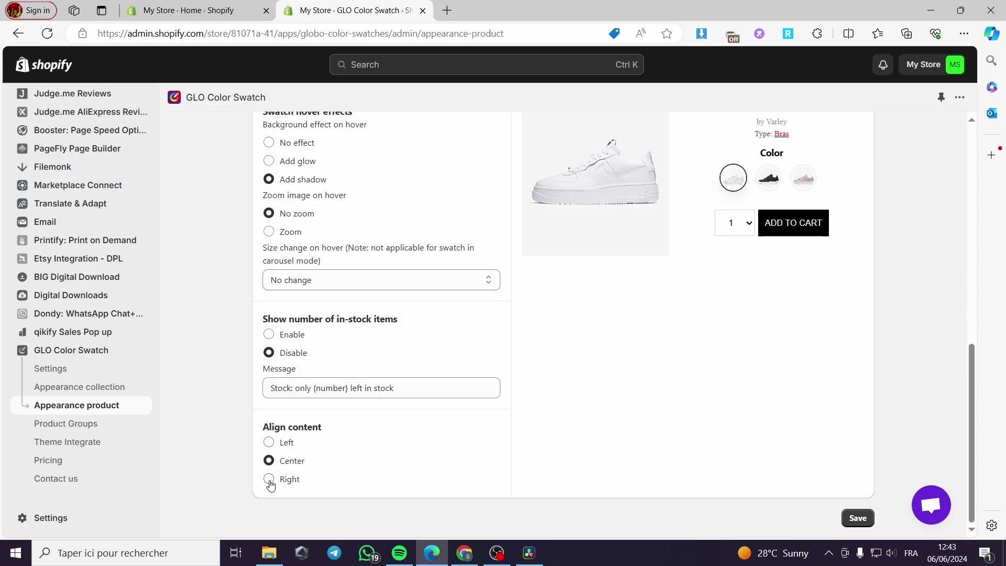
click(269, 480)
scroll(271, 486, up, 1)
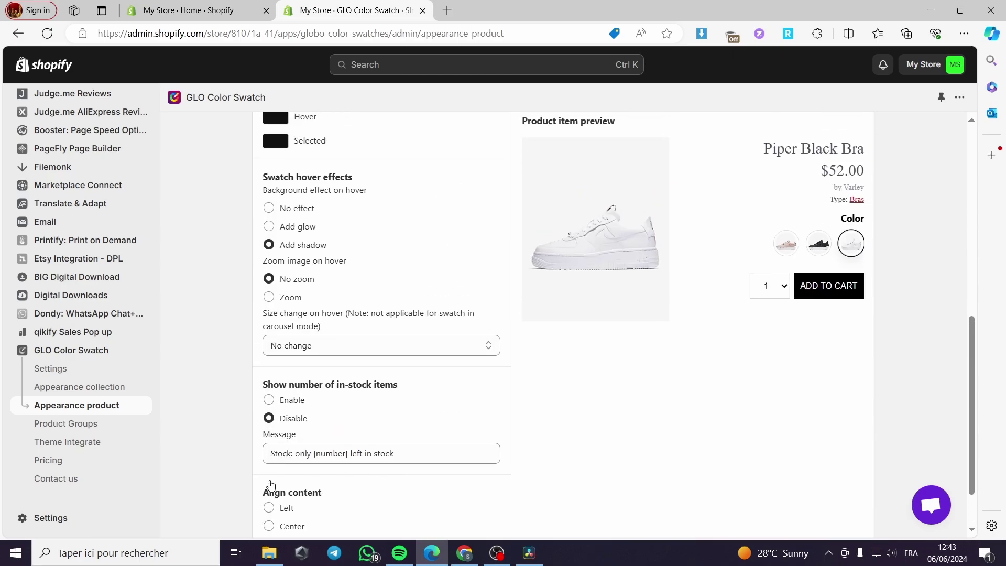
click(269, 507)
scroll(268, 508, down, 1)
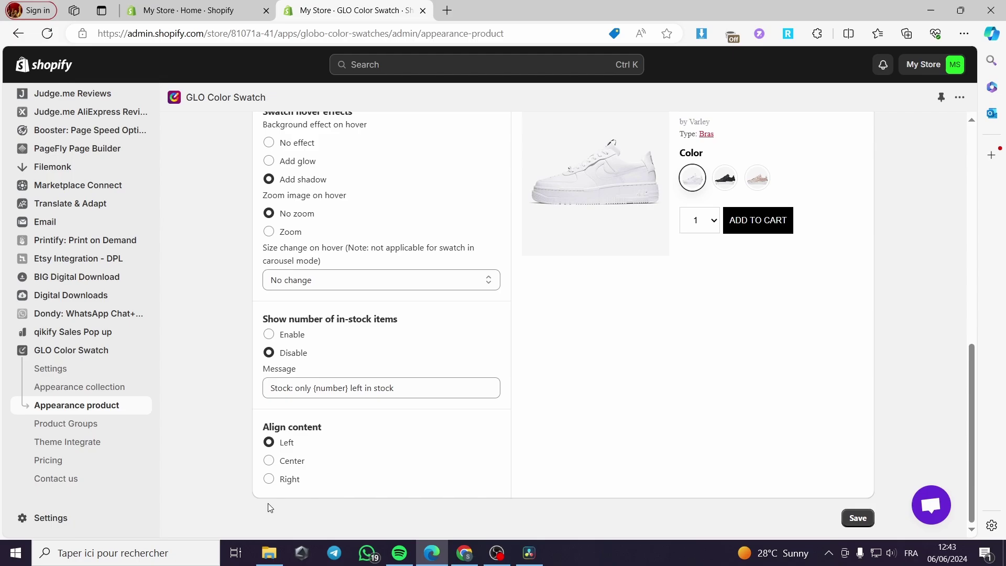
Step: Align the product page swatch content to Center and save the product appearance settings
click(287, 461)
scroll(292, 469, up, 3)
scroll(413, 379, down, 2)
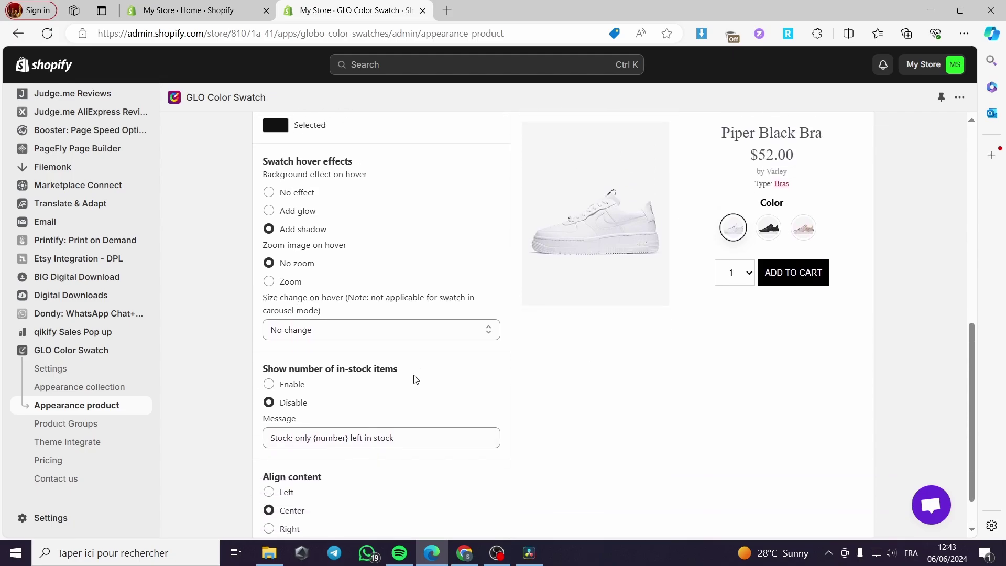
scroll(356, 364, up, 1)
scroll(623, 267, up, 8)
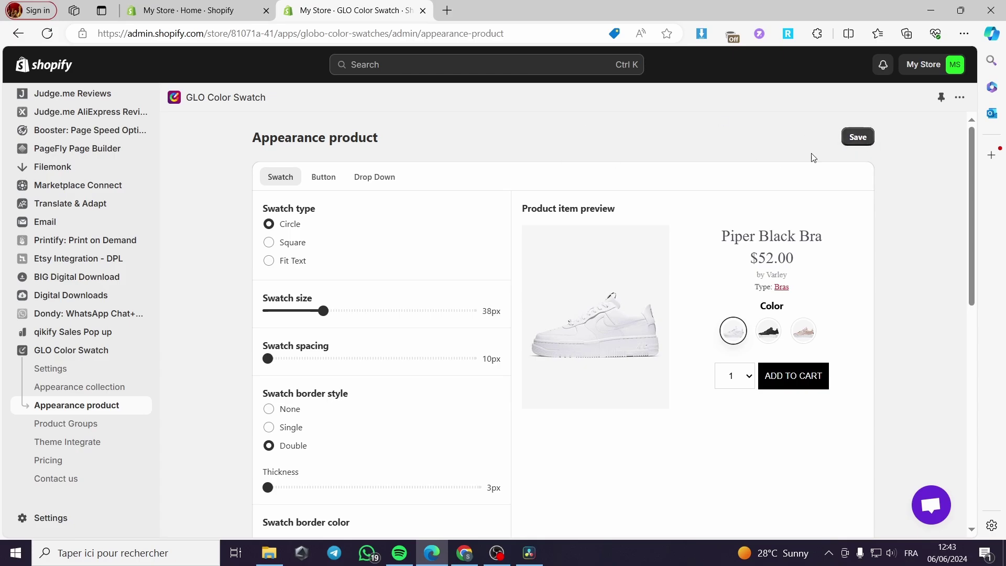
click(862, 139)
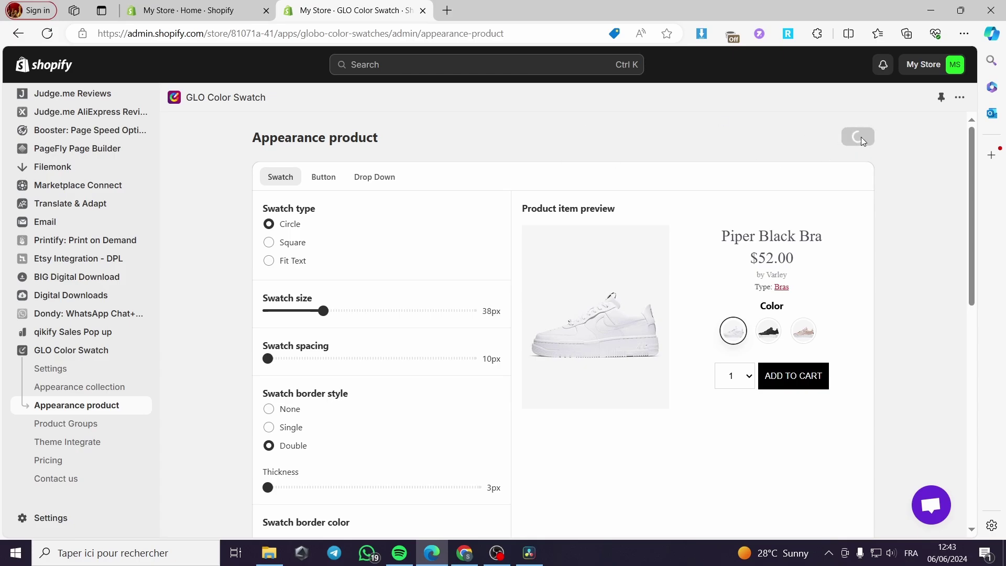
Step: Review the Button appearance options for the product page, from corner, size and spacing to hover effects and content alignment
click(320, 177)
scroll(472, 204, down, 3)
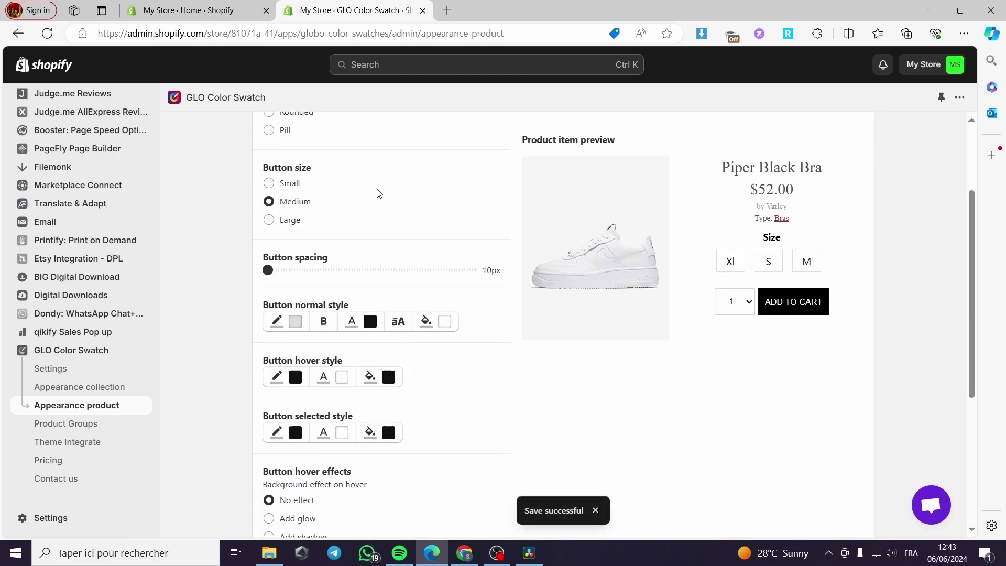
scroll(335, 183, up, 1)
scroll(299, 160, down, 5)
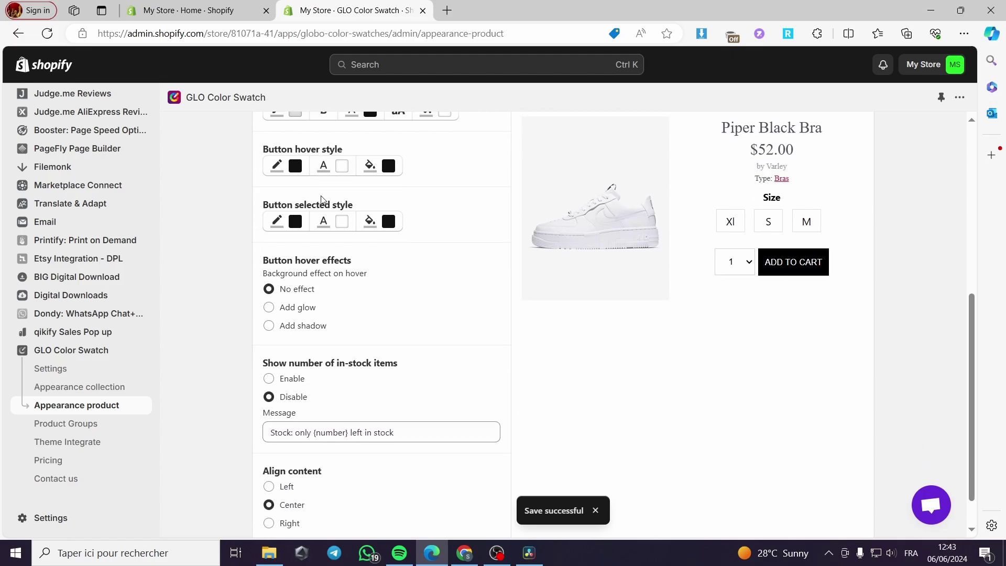
scroll(377, 310, up, 7)
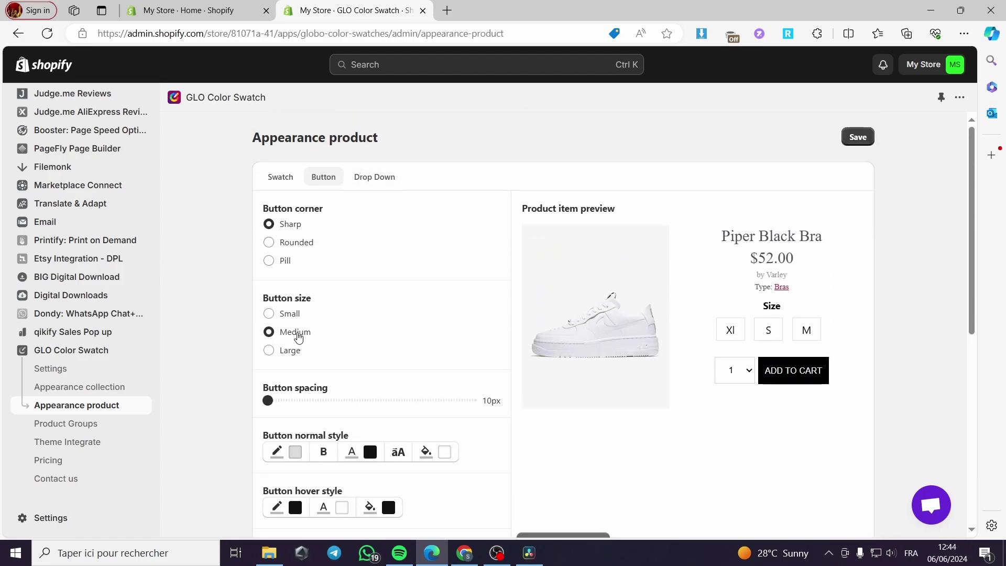
Step: Review the Drop Down appearance options, check the sample variant selector in the product preview, and return to the Swatch settings
click(361, 178)
scroll(369, 185, down, 1)
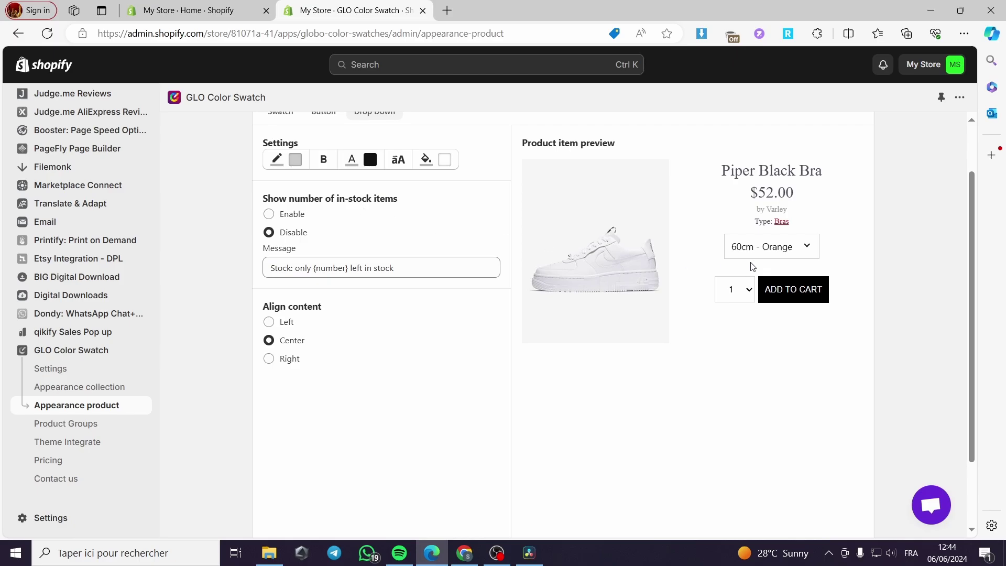
click(809, 251)
click(810, 254)
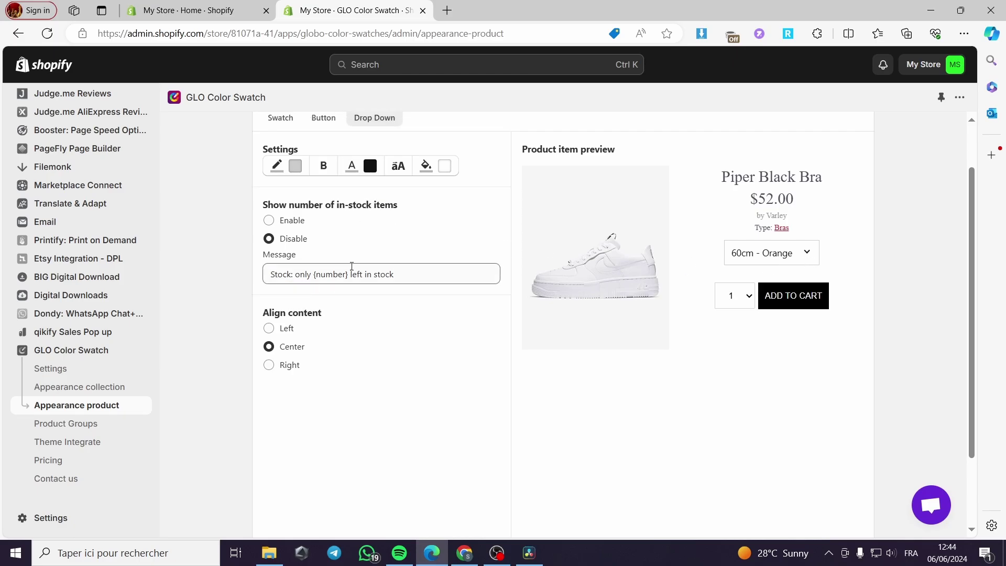
scroll(301, 285, up, 1)
click(278, 176)
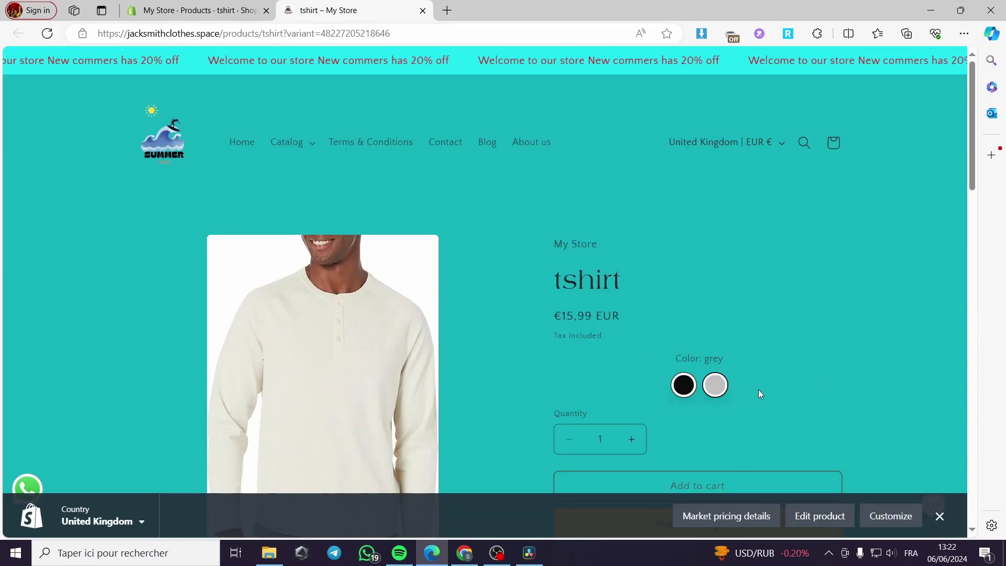
Step: Test the black and grey color swatches on the tshirt storefront page and look over the product page
click(684, 385)
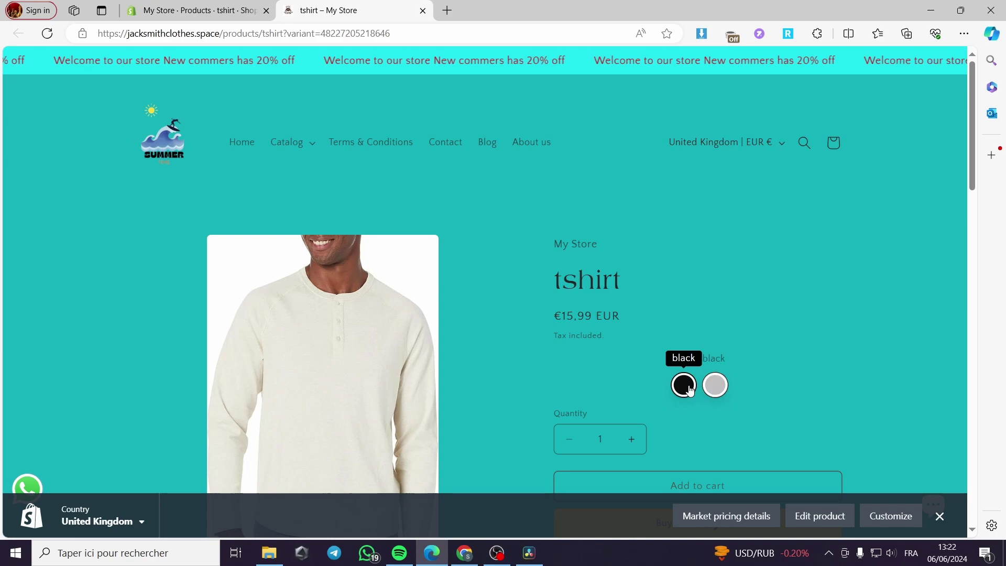
click(713, 385)
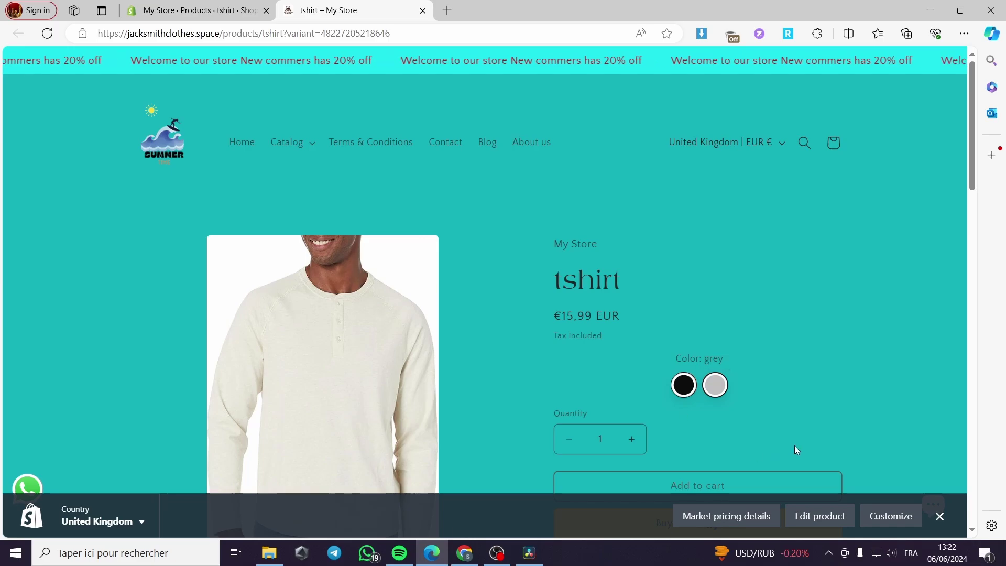
scroll(776, 404, down, 3)
scroll(765, 390, up, 3)
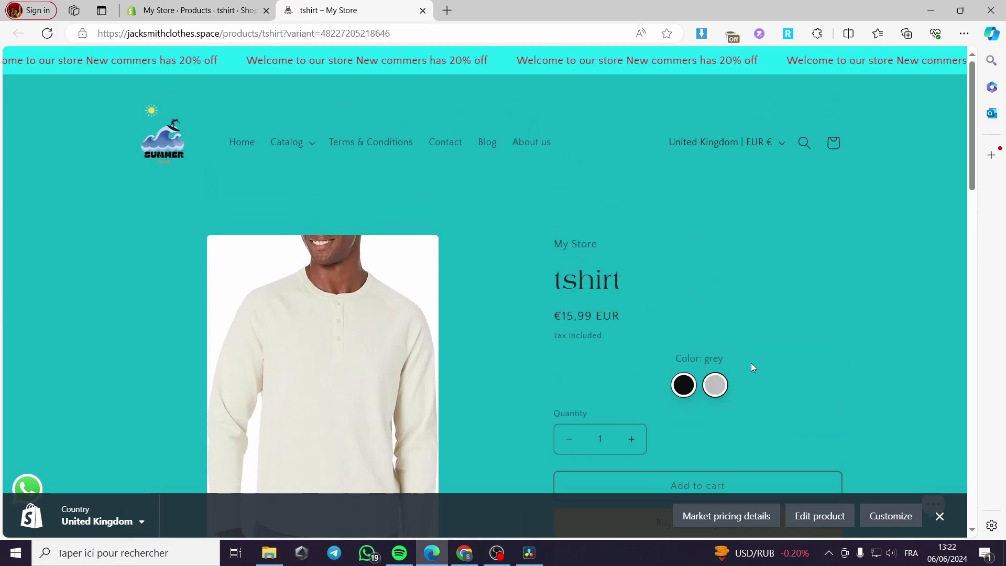